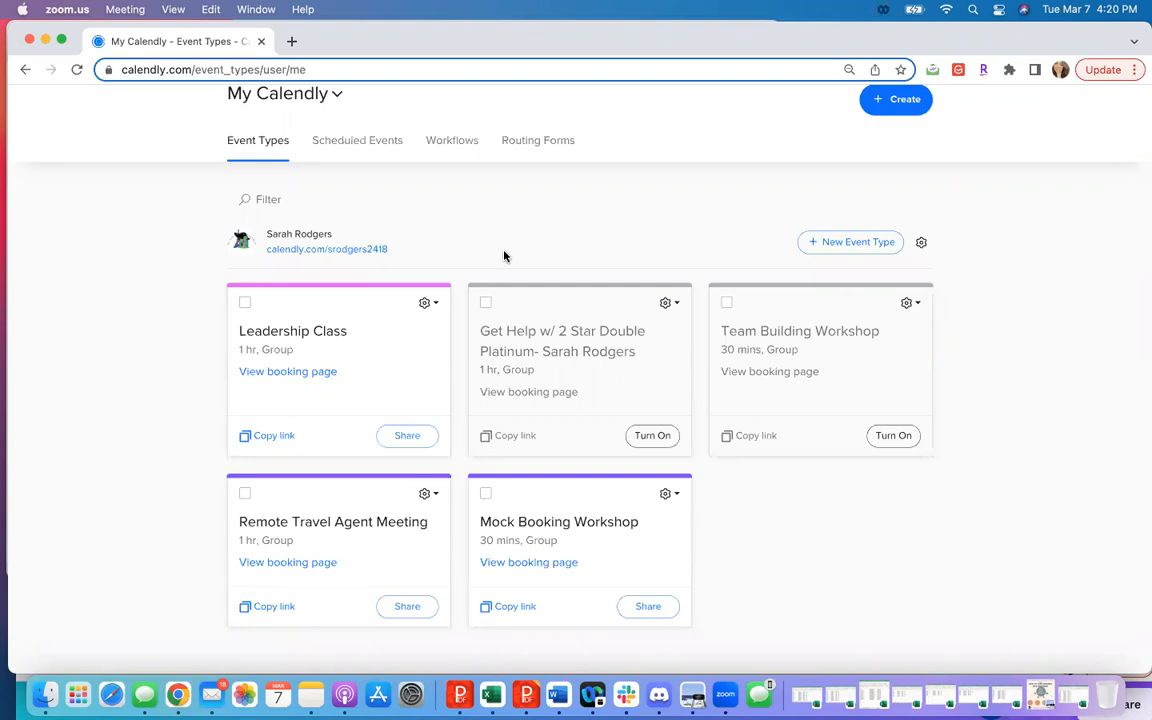
# - Start creating a new event type for one host with a group of invitees
pyautogui.scroll(3, 504, 256)
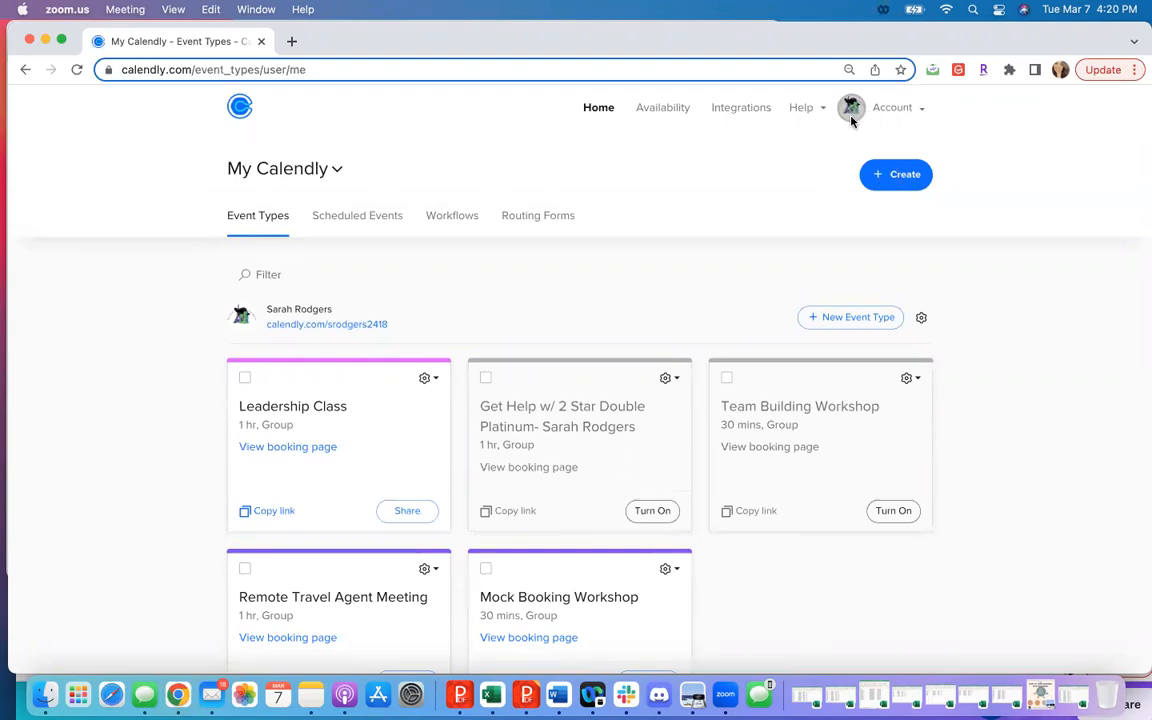
pyautogui.click(903, 183)
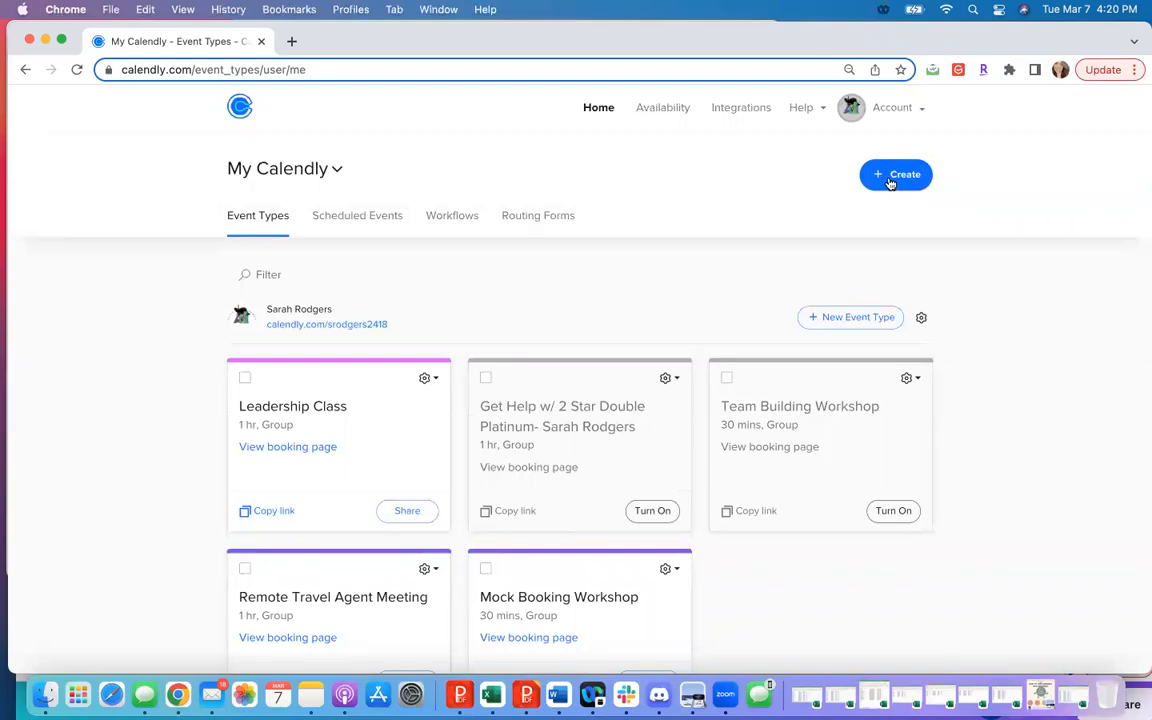
pyautogui.click(890, 183)
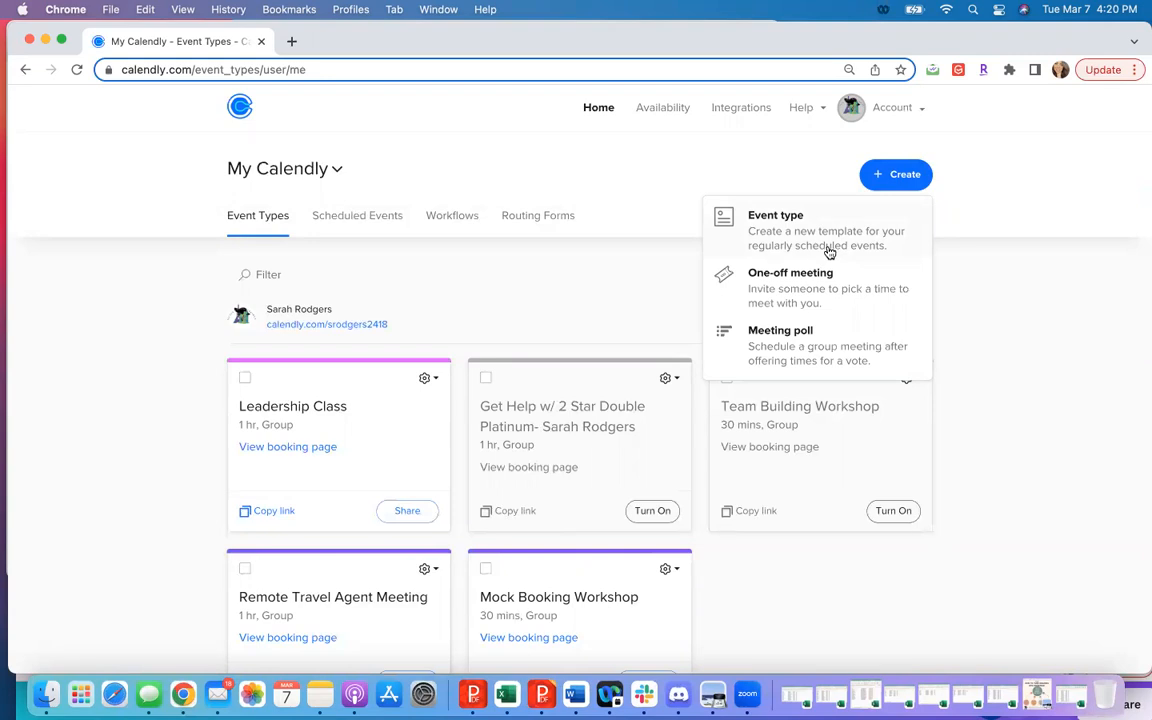
pyautogui.click(741, 228)
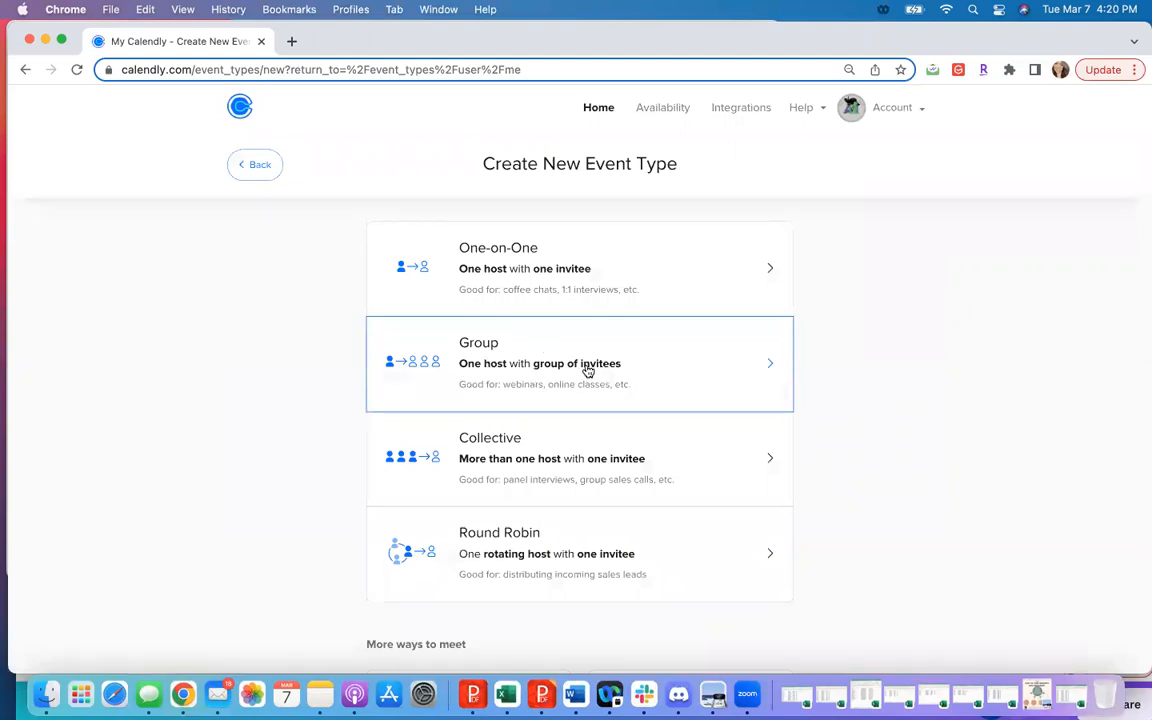
pyautogui.click(727, 376)
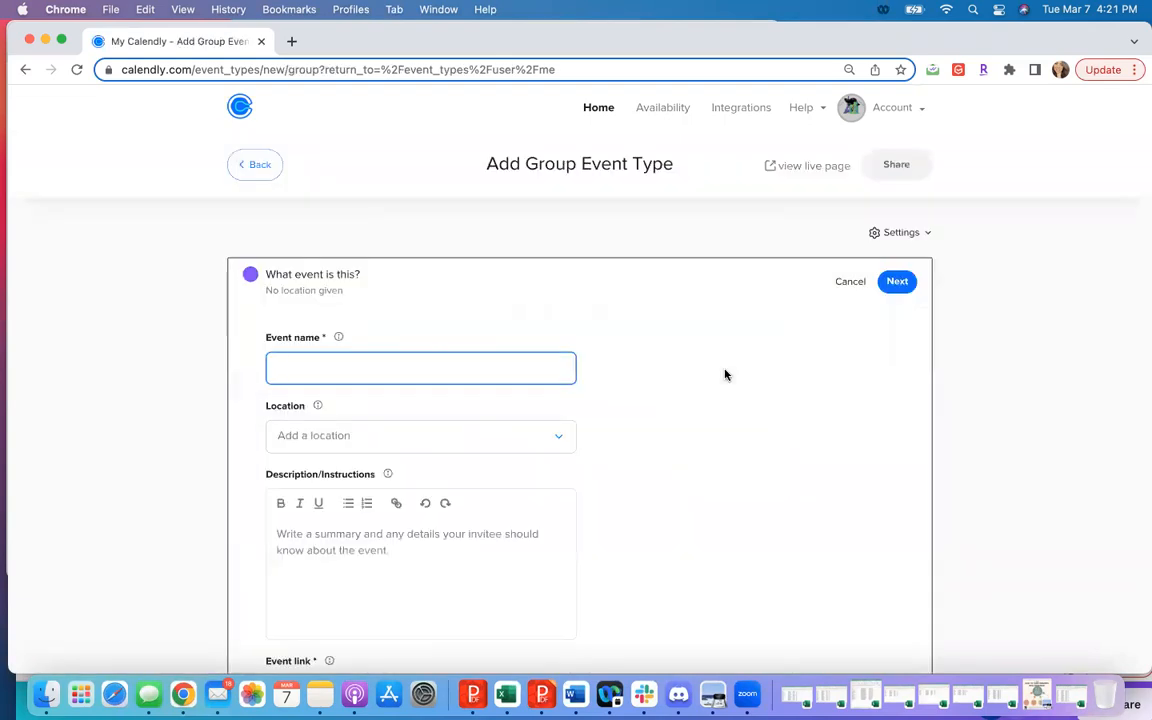
# - Name the group event "Remote Travel Agent"
pyautogui.scroll(-2, 666, 362)
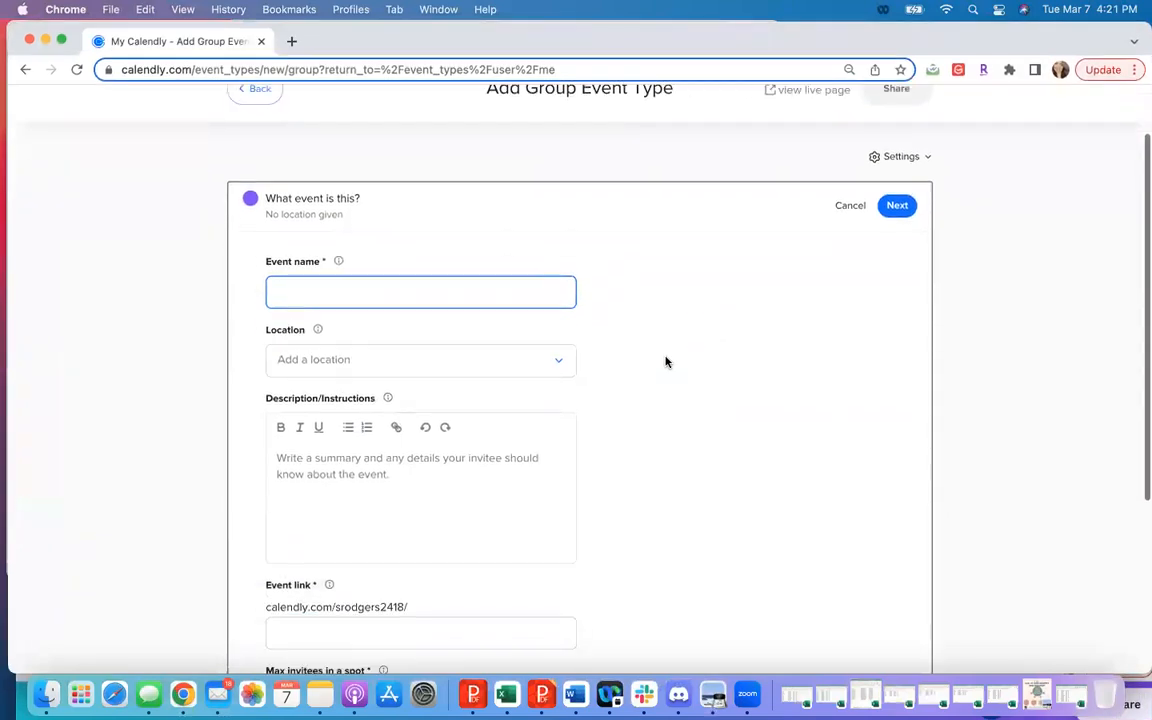
pyautogui.write('Remote Travel Agent')
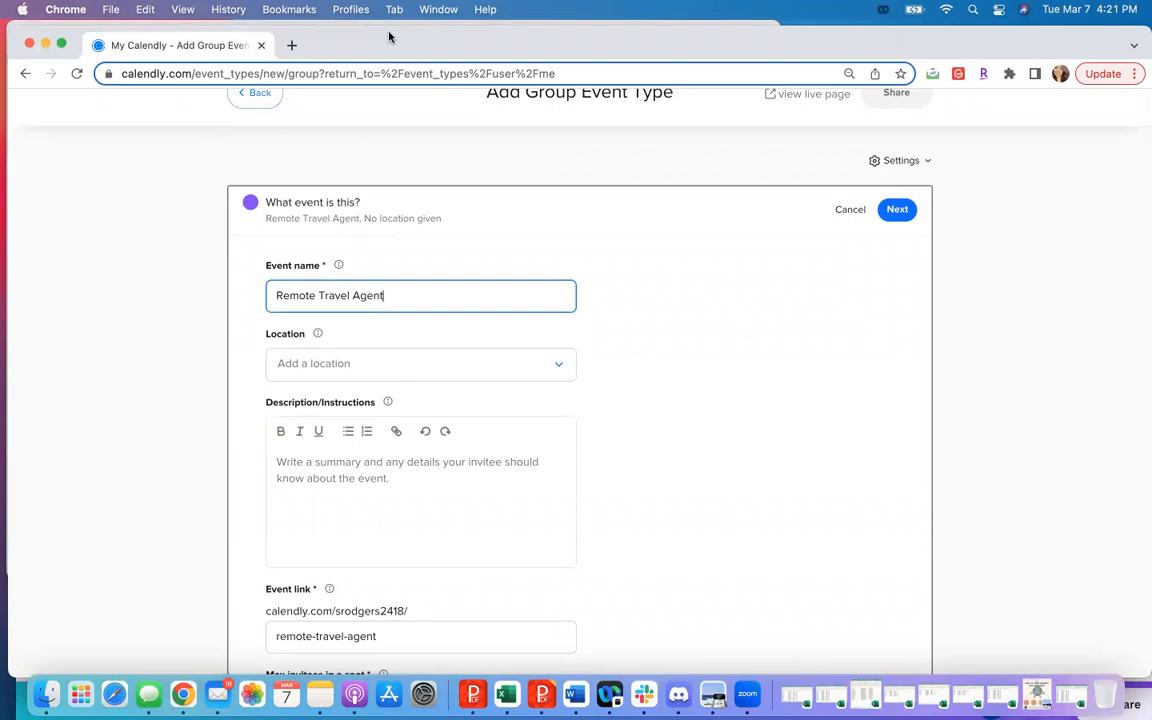
# - Try setting the event's location to Zoom, and clear the location again
pyautogui.click(346, 370)
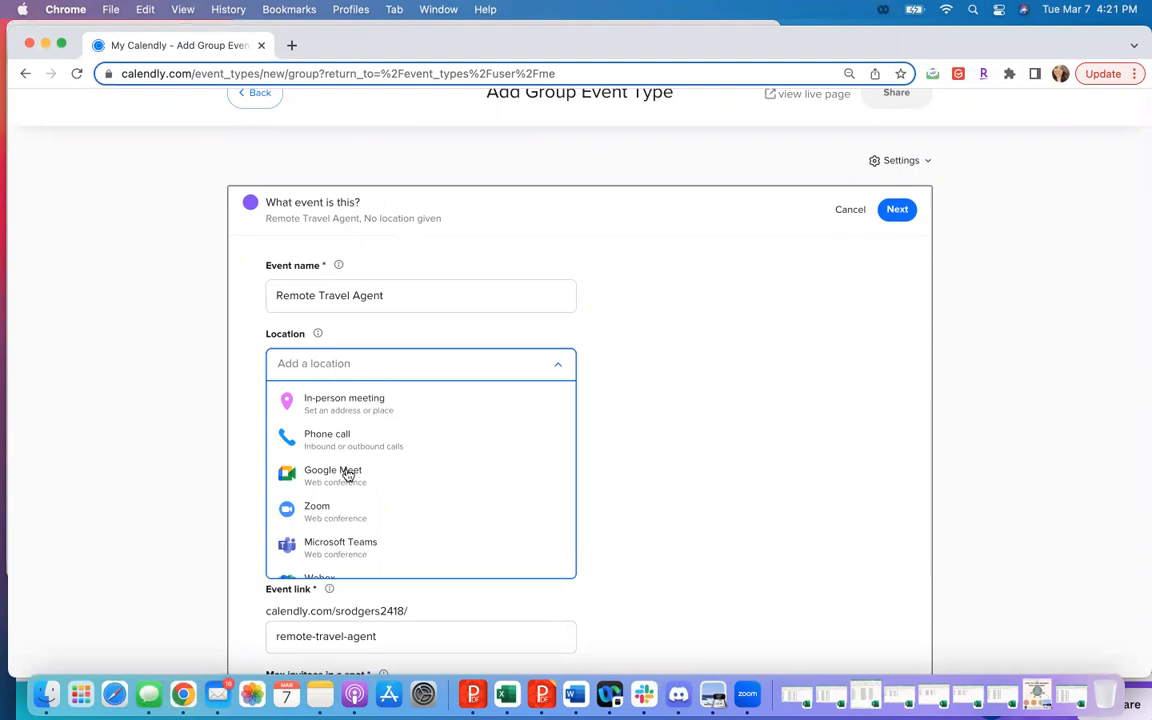
pyautogui.click(341, 512)
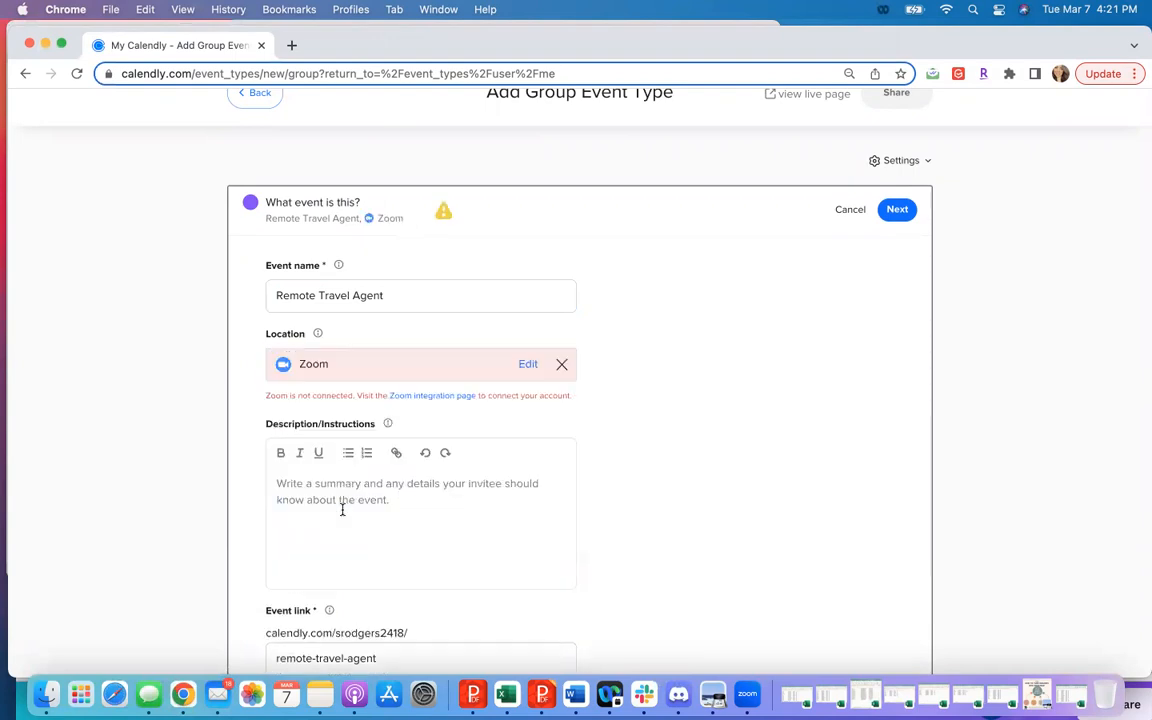
pyautogui.click(529, 366)
pyautogui.rightClick(532, 314)
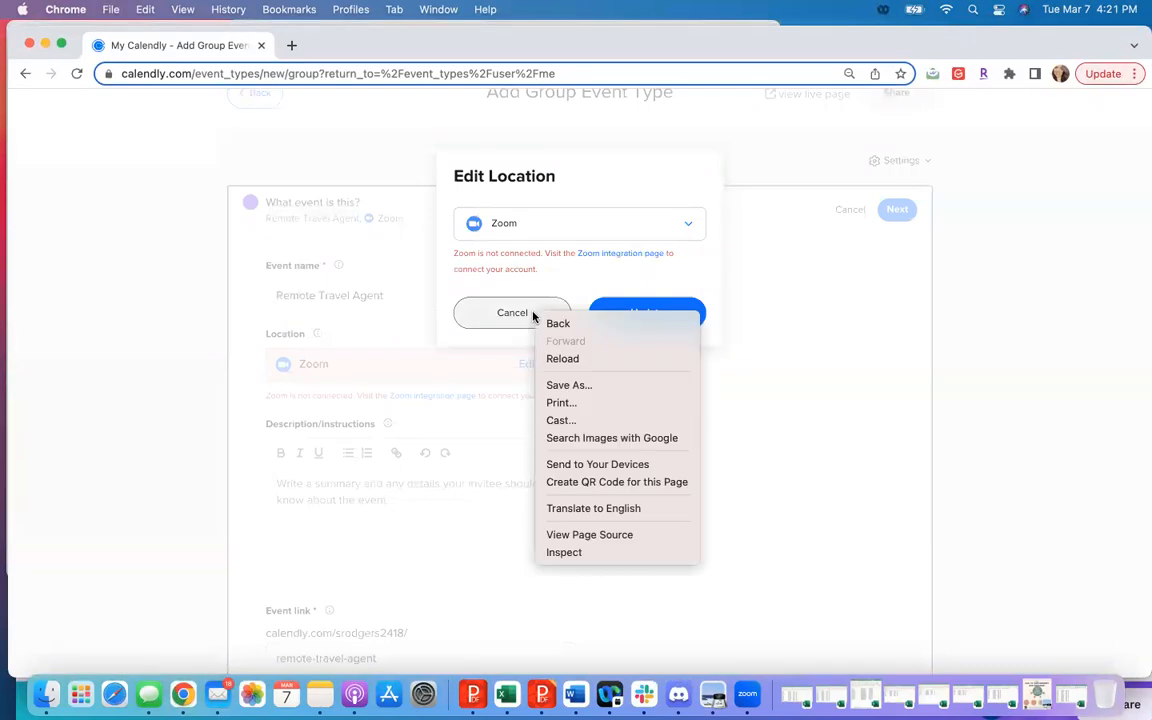
pyautogui.click(761, 409)
pyautogui.click(529, 324)
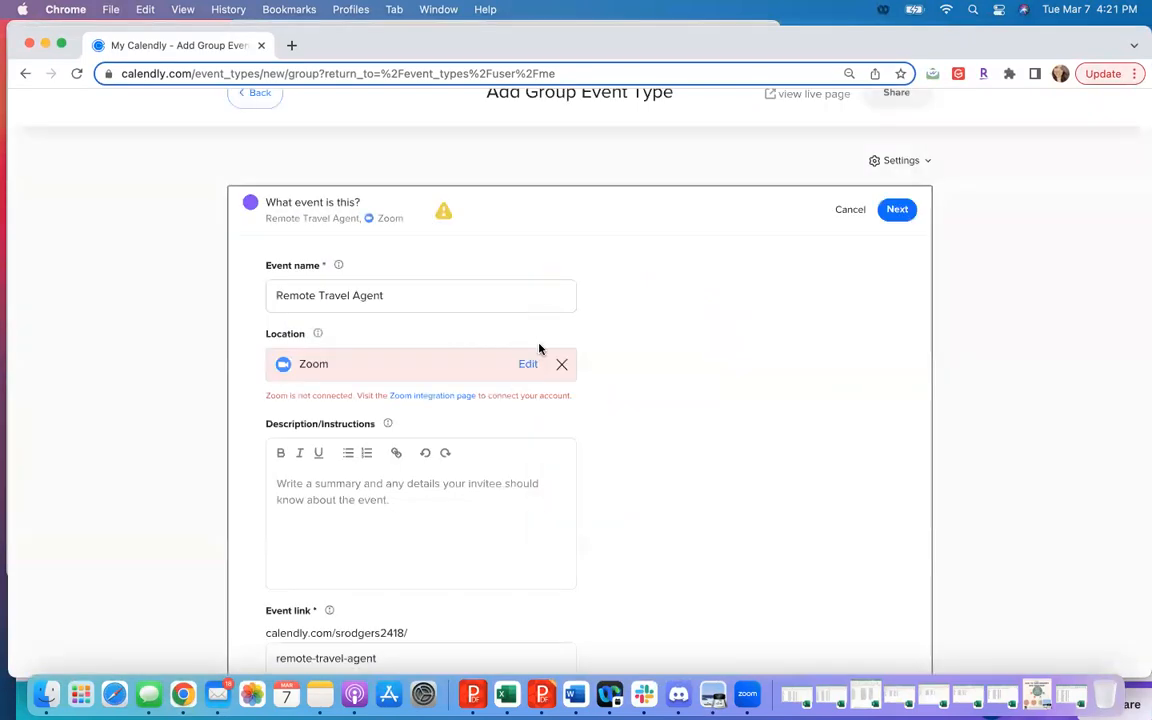
pyautogui.click(561, 364)
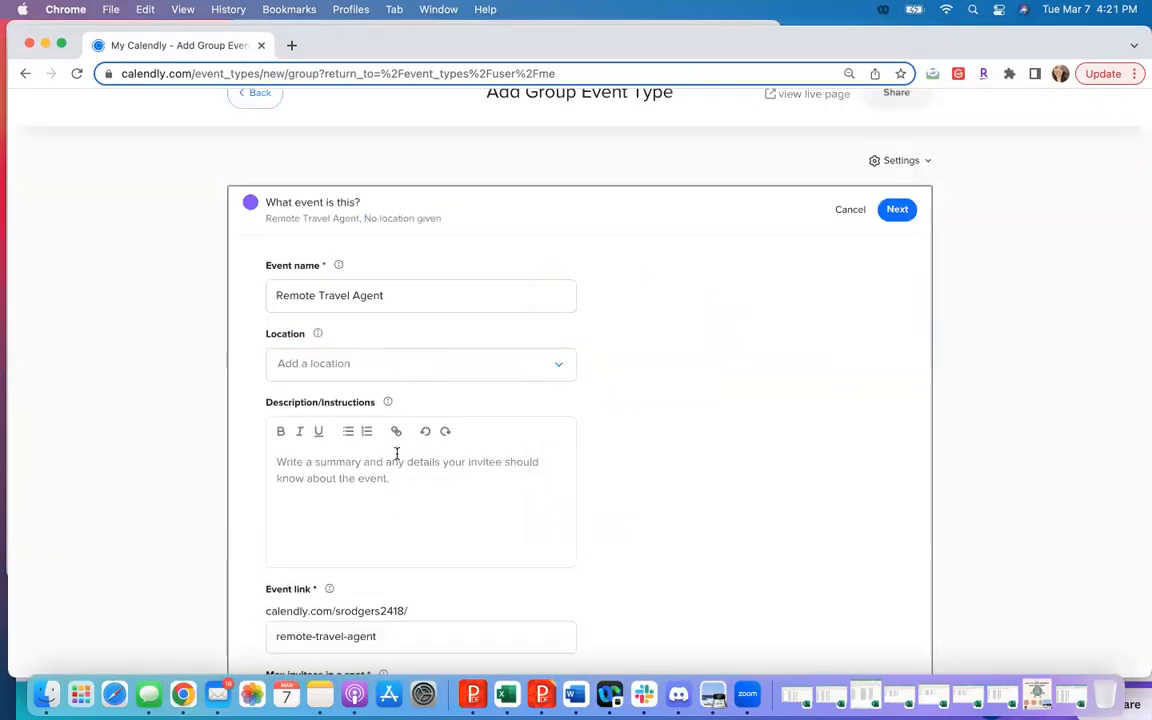
# - Switch to Notes and copy the full text of the Remote Travel Agent note for the event description
pyautogui.scroll(-1, 397, 454)
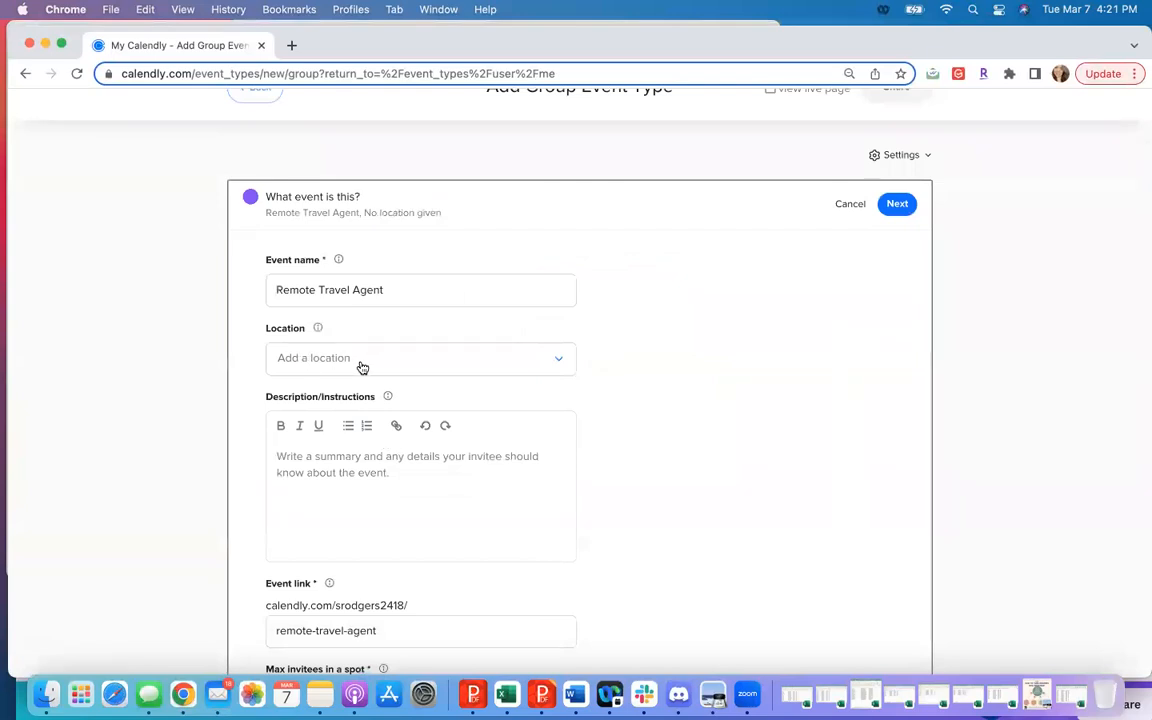
pyautogui.scroll(-5, 303, 360)
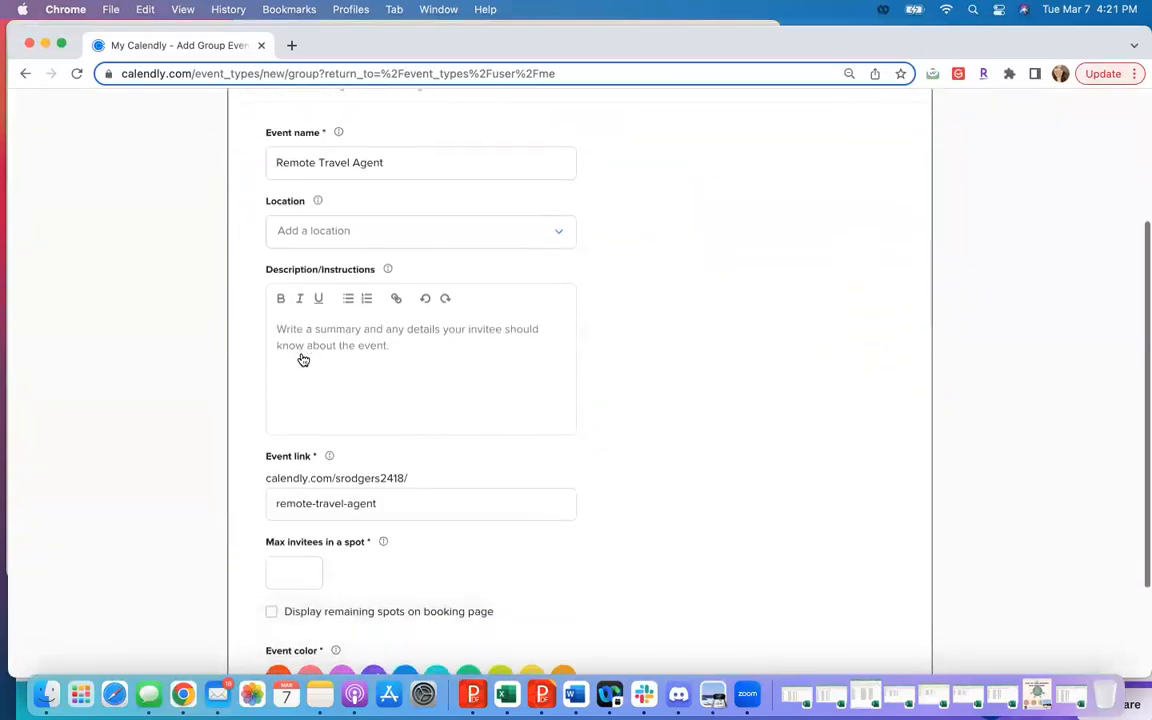
pyautogui.click(304, 328)
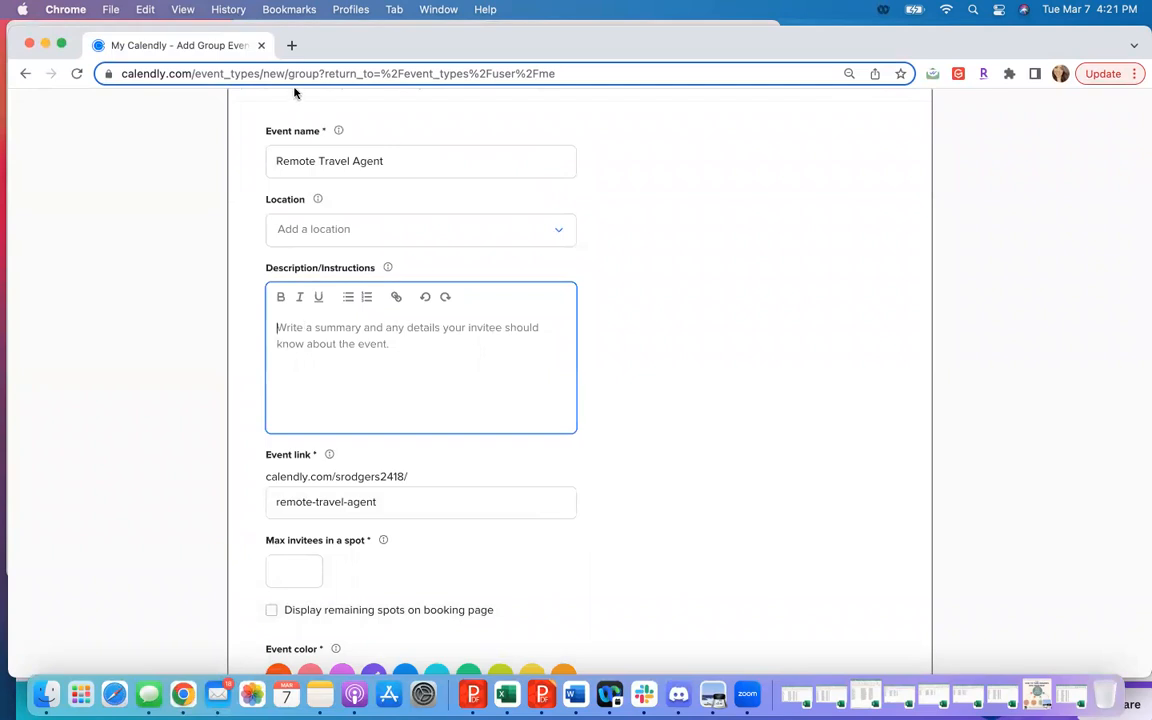
pyautogui.moveTo(327, 55); pyautogui.dragTo(327, 132)
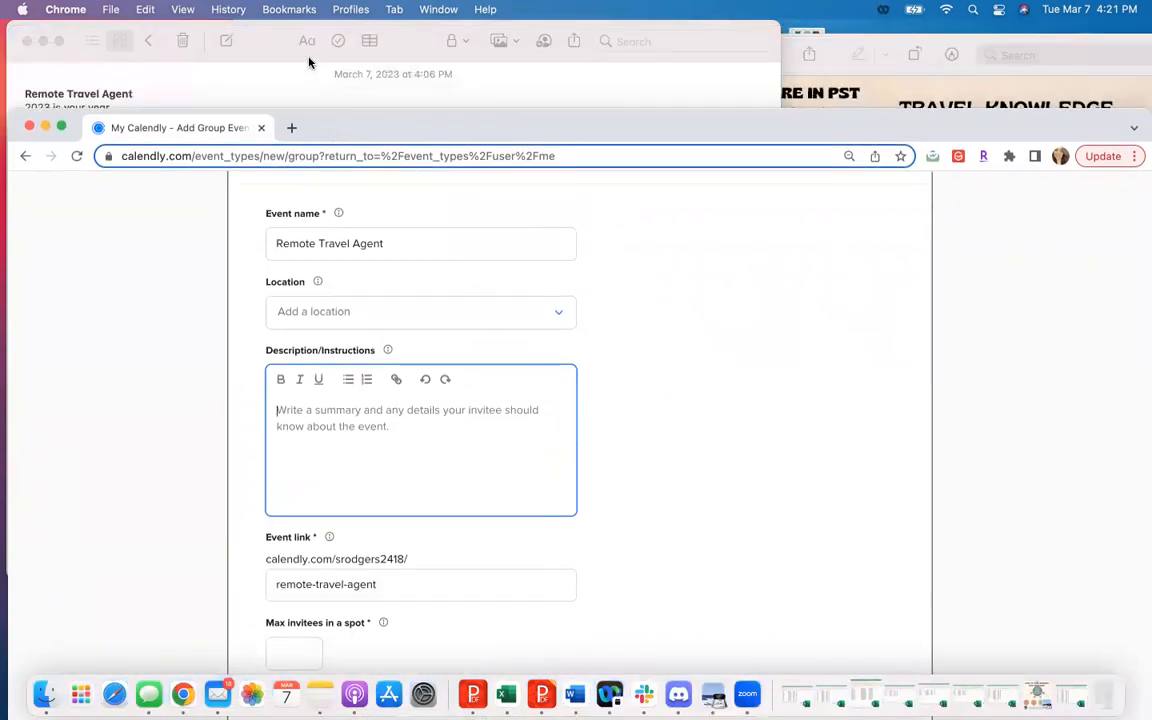
pyautogui.click(292, 57)
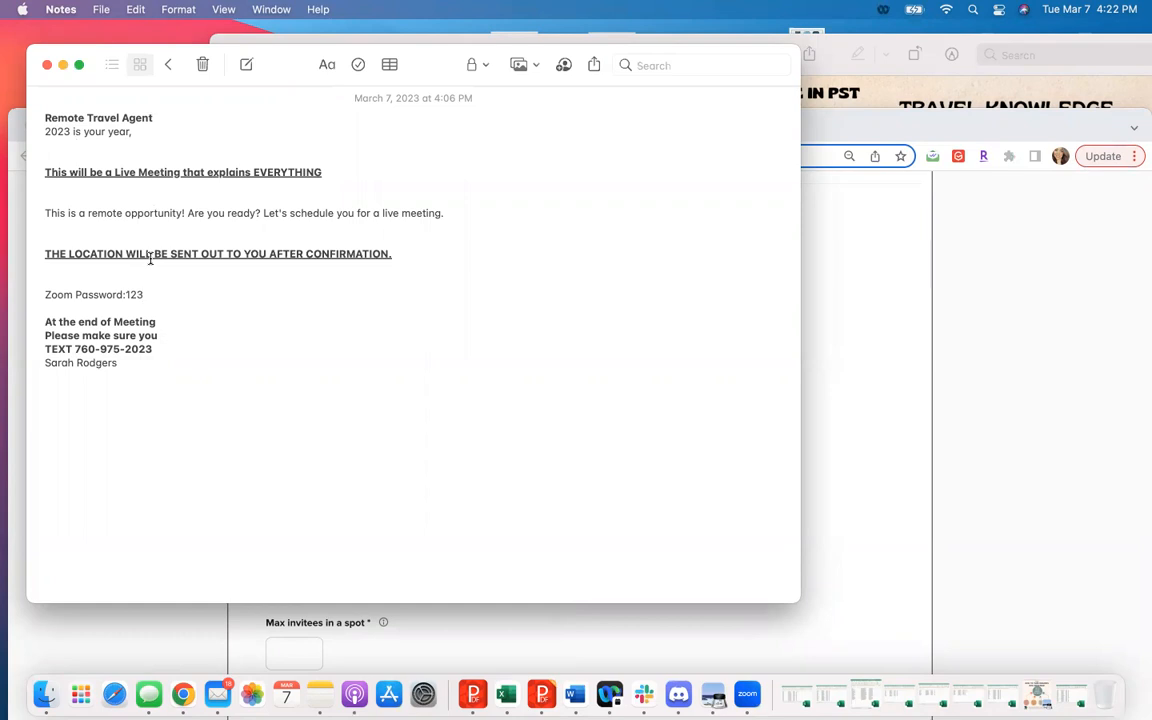
pyautogui.moveTo(159, 290)
pyautogui.mouseDown()
pyautogui.moveTo(87, 294)
pyautogui.moveTo(157, 292)
pyautogui.mouseUp()
pyautogui.moveTo(157, 292); pyautogui.dragTo(44, 295)
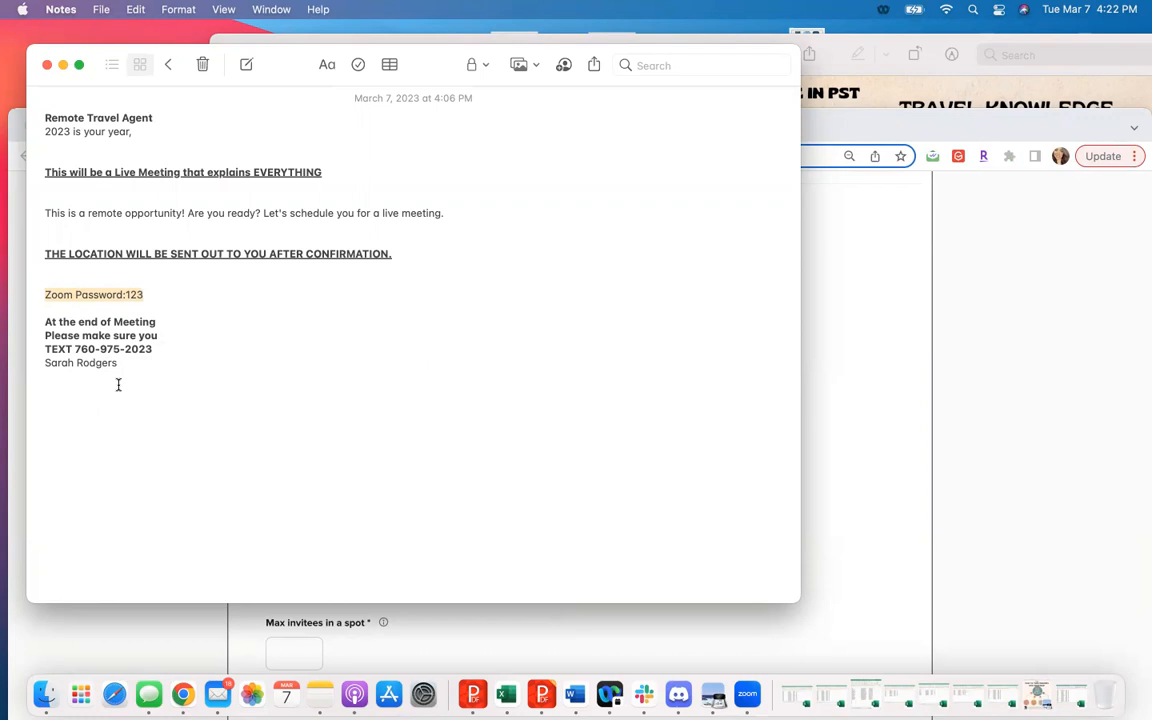
pyautogui.moveTo(137, 367); pyautogui.dragTo(20, 103)
pyautogui.press('super+c')
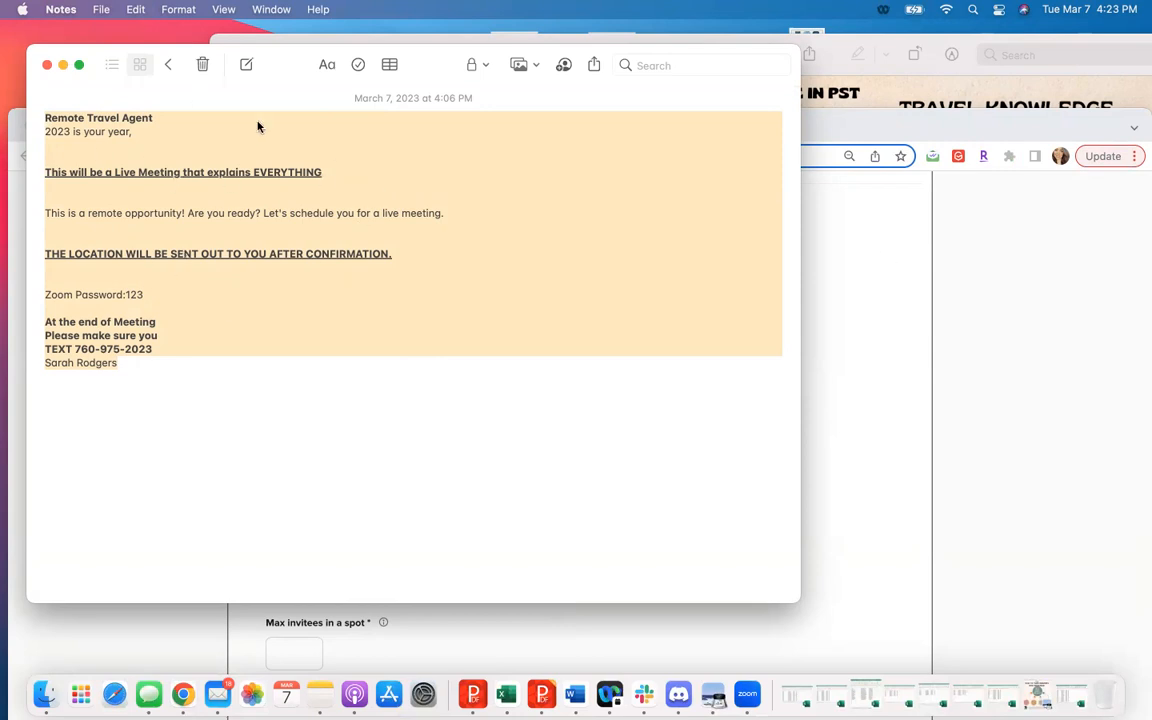
# - Return to the Calendly form and paste the copied note, including the Zoom password, into the event's description
pyautogui.moveTo(928, 134); pyautogui.dragTo(918, 38)
pyautogui.press('super+v')
pyautogui.scroll(-3, 428, 556)
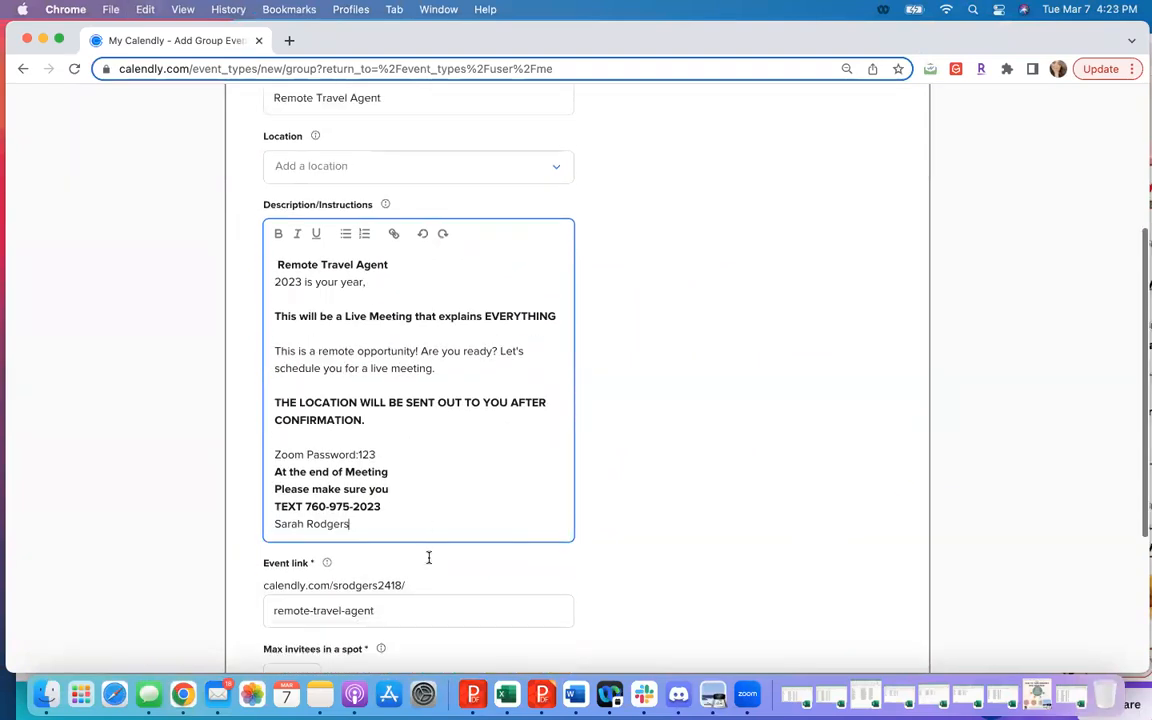
pyautogui.scroll(3, 350, 488)
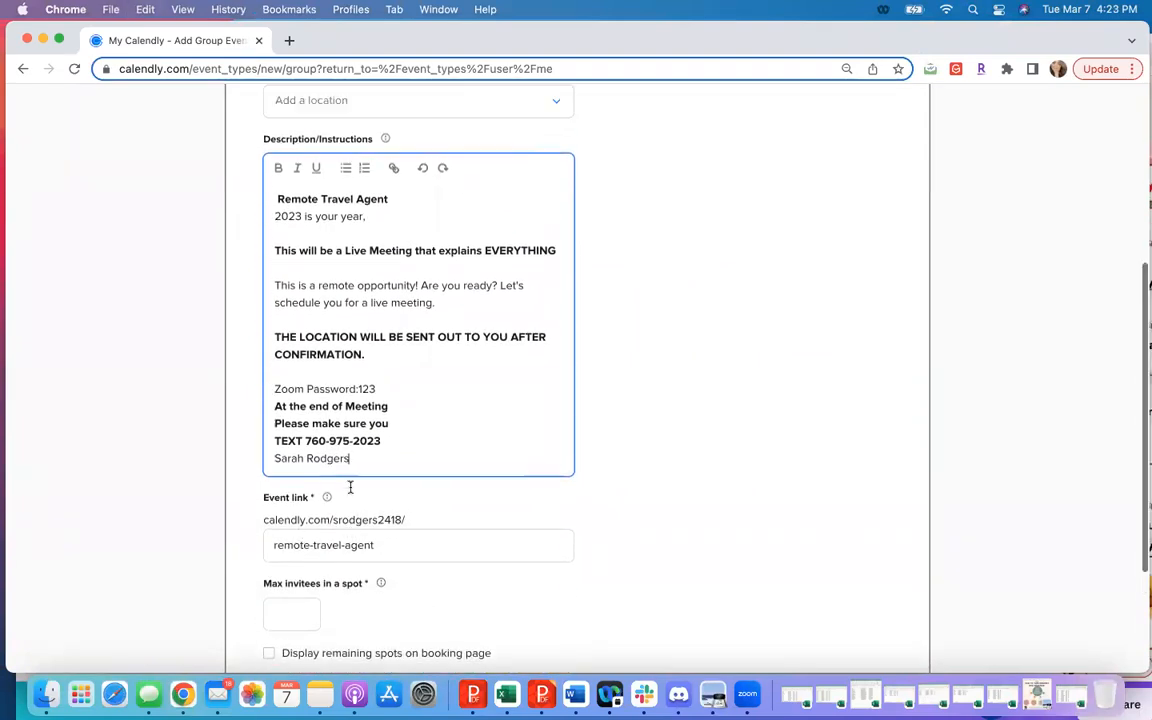
pyautogui.scroll(-2, 350, 492)
pyautogui.scroll(2, 342, 537)
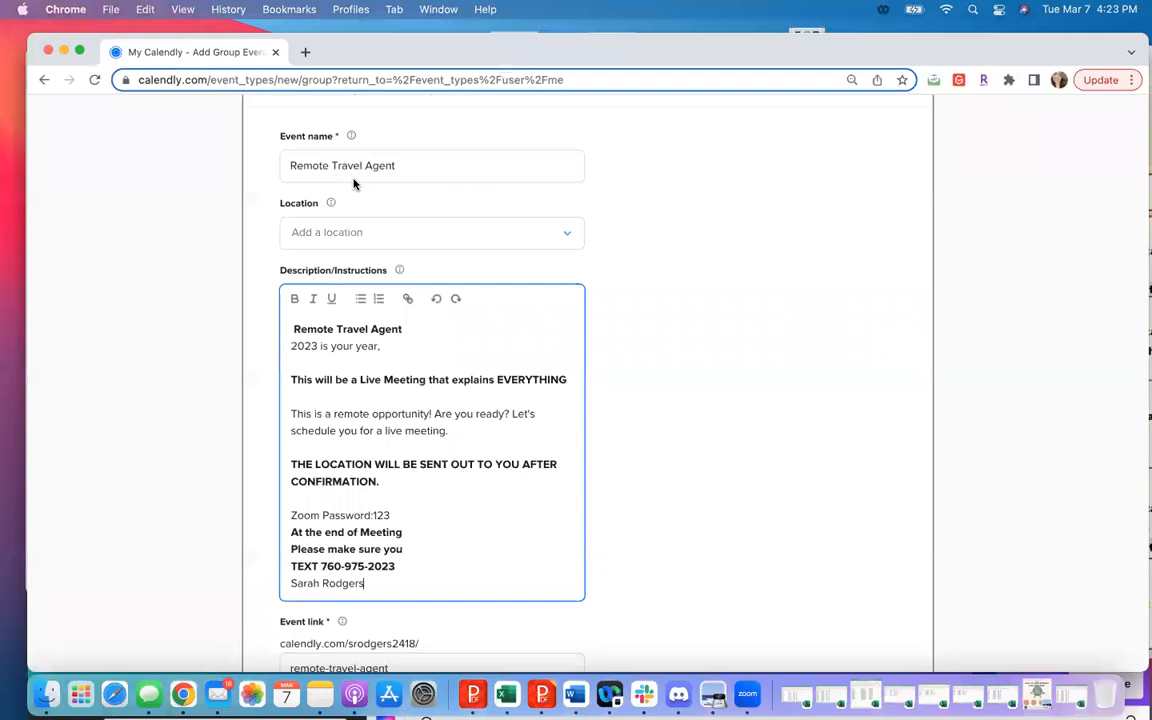
# - Set the maximum invitees in a spot to 90 and continue to the booking availability settings
pyautogui.click(687, 271)
pyautogui.scroll(-5, 687, 271)
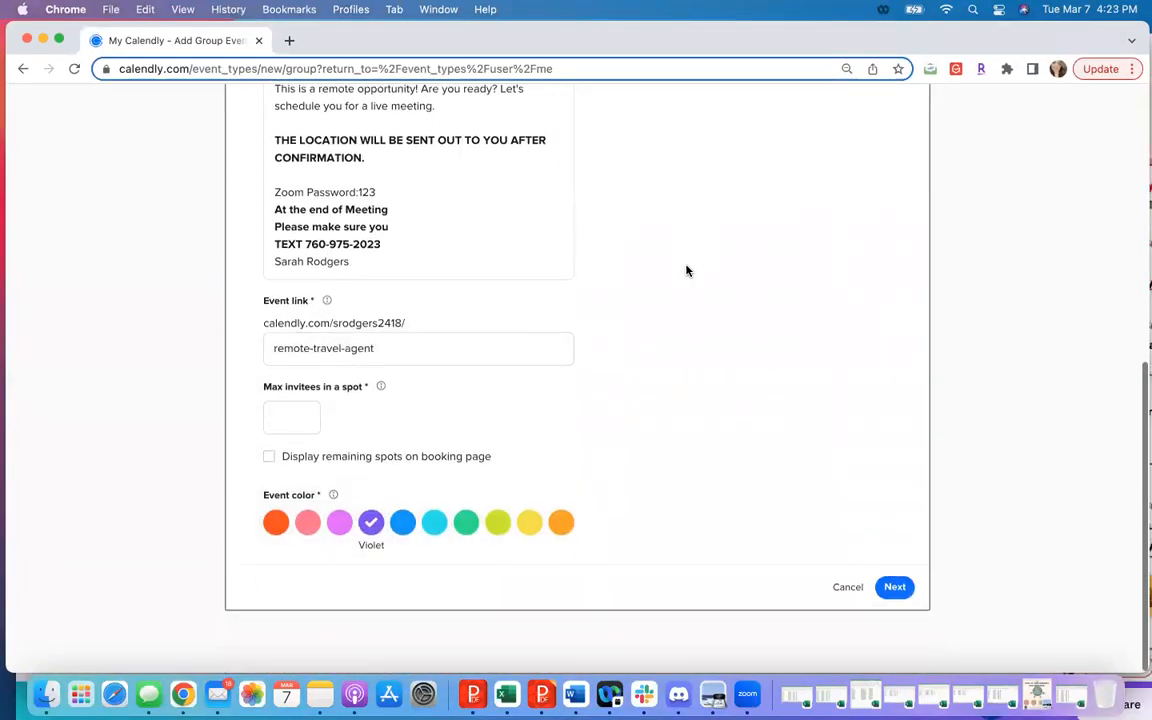
pyautogui.click(293, 433)
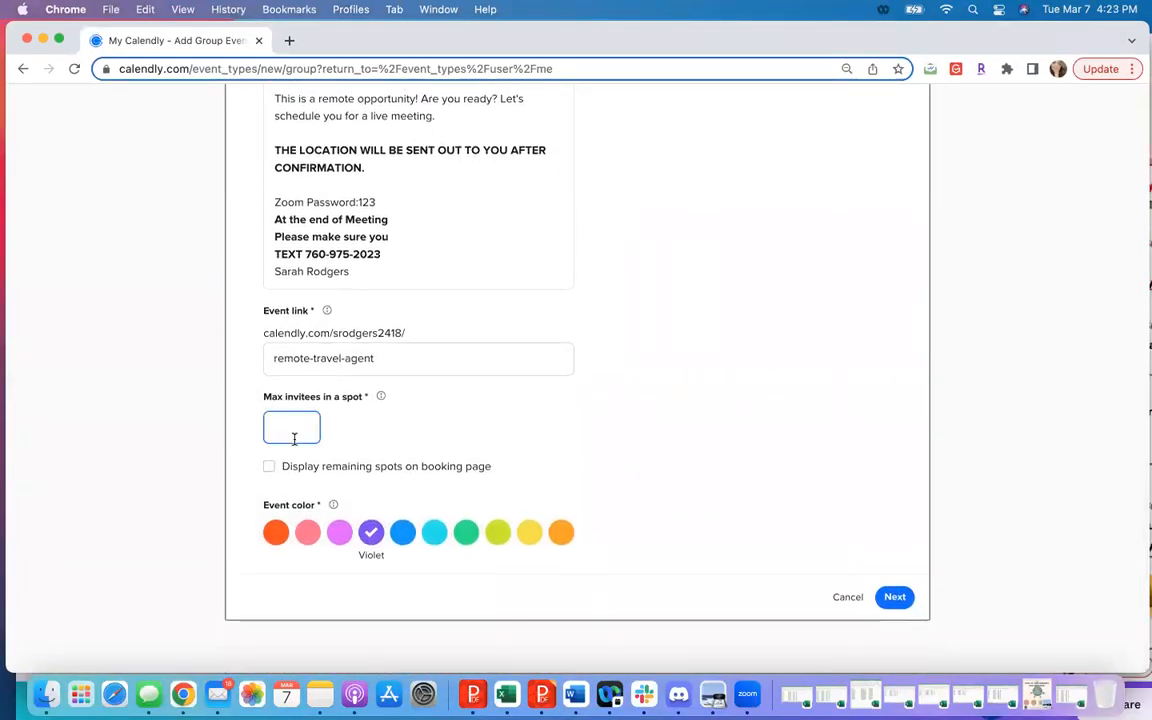
pyautogui.write('90')
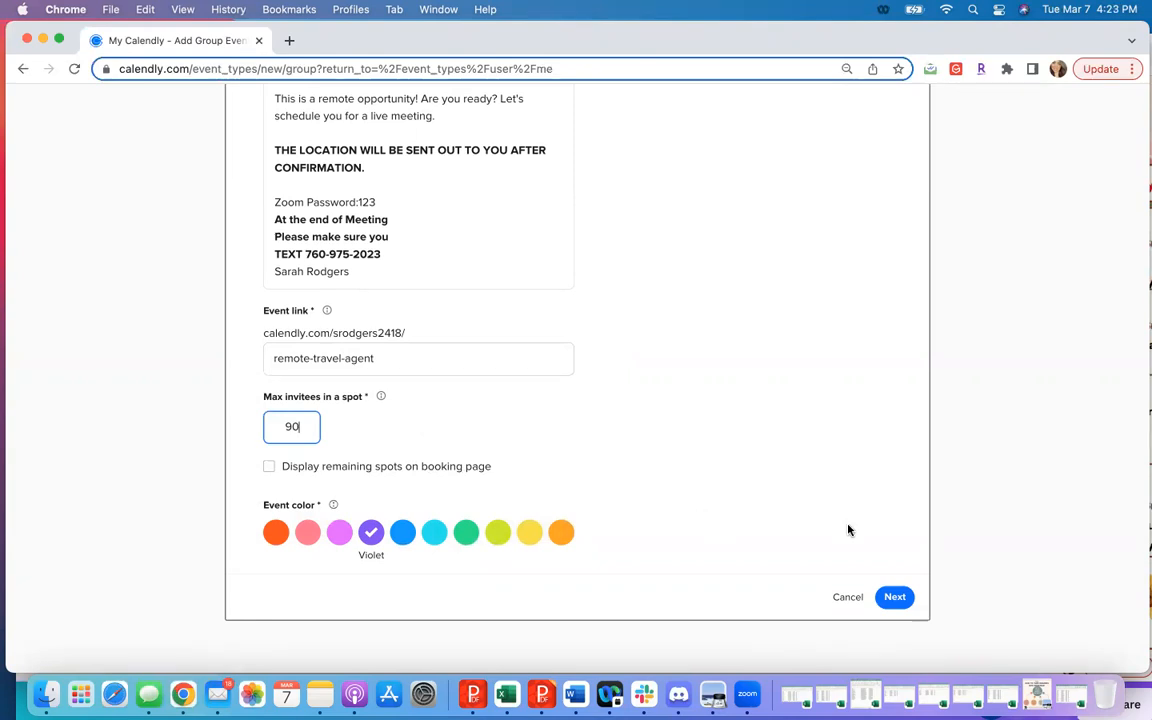
pyautogui.click(895, 598)
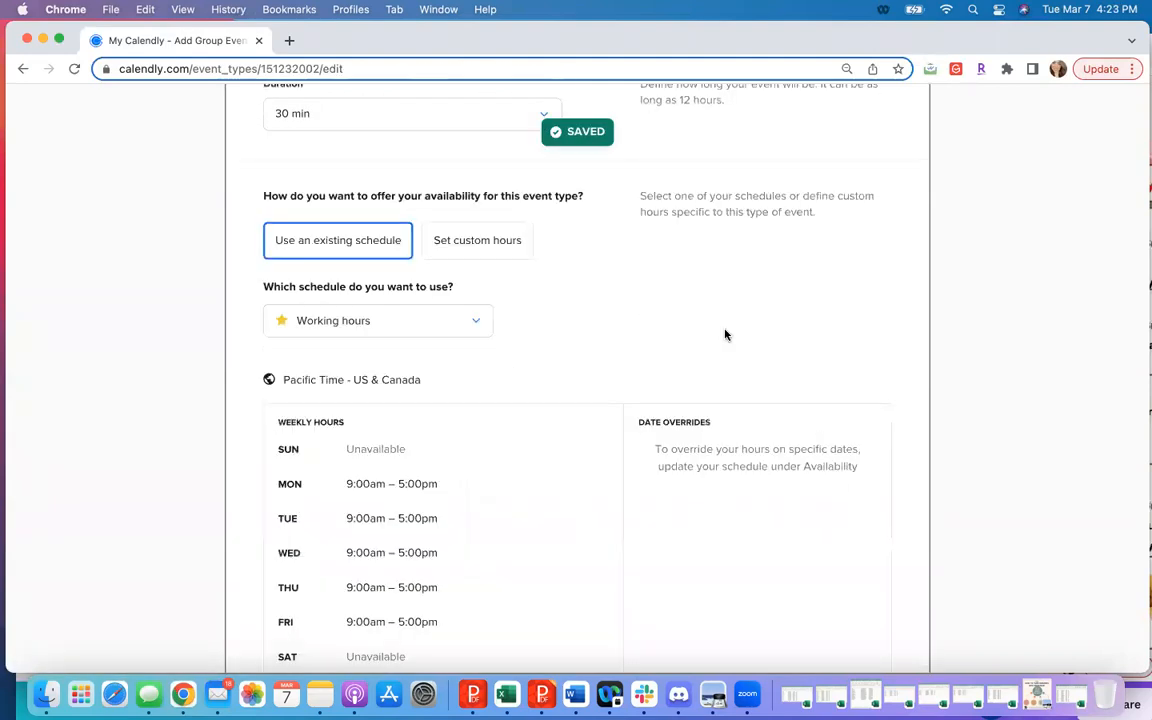
# - Set the date range so invitees can schedule 2 calendar days into the future
pyautogui.scroll(5, 712, 317)
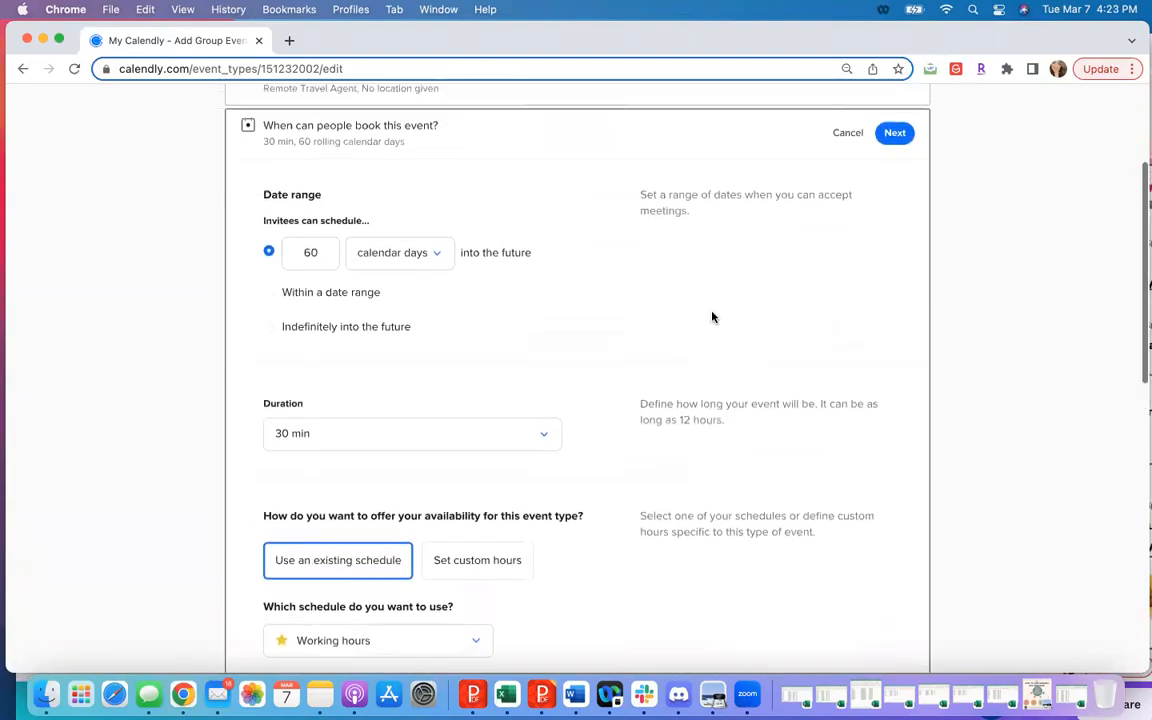
pyautogui.scroll(2, 712, 317)
pyautogui.scroll(-3, 712, 317)
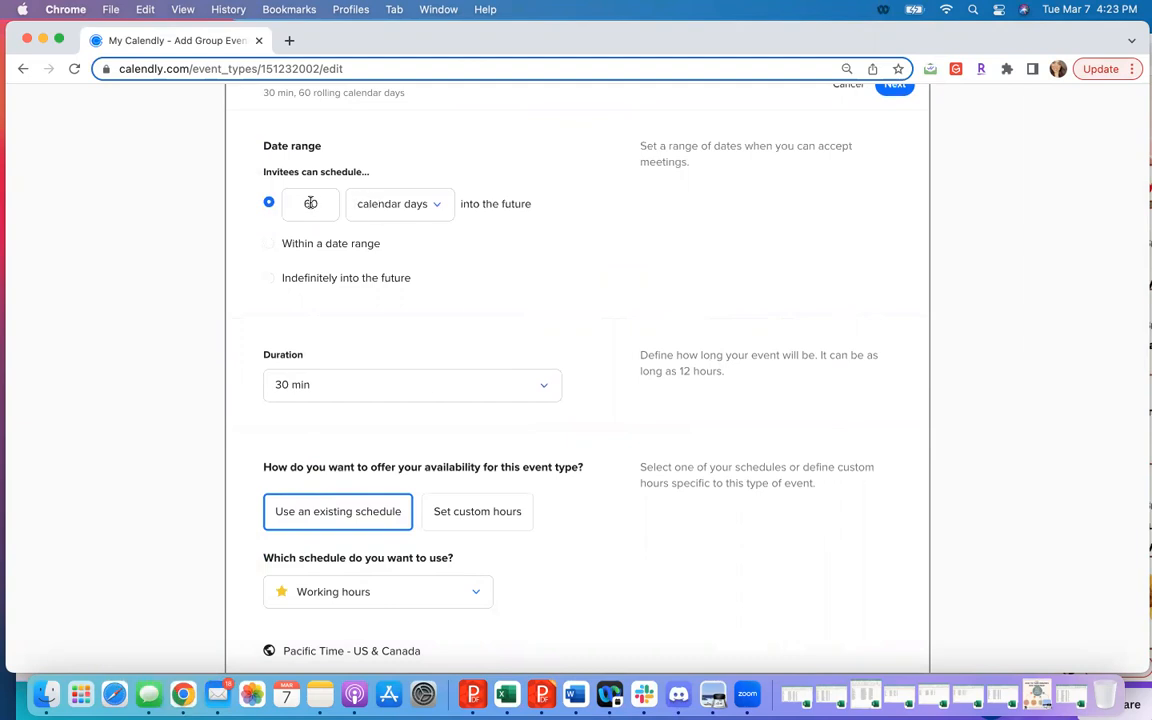
pyautogui.moveTo(326, 203); pyautogui.dragTo(288, 204)
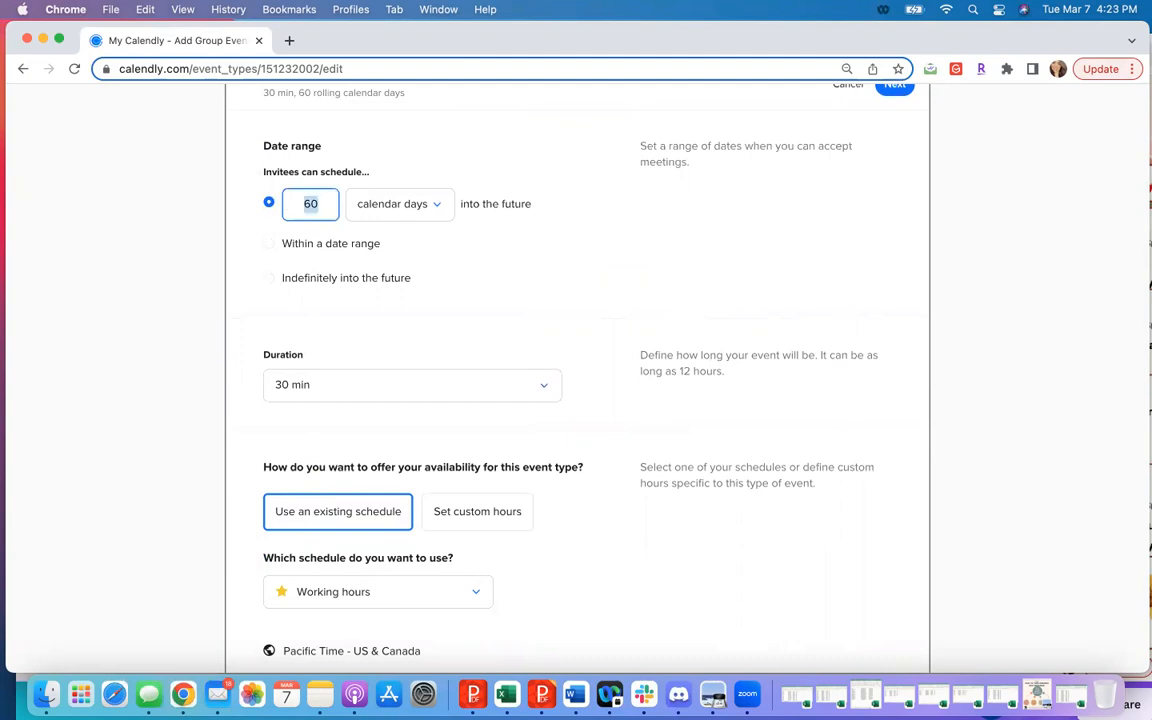
pyautogui.write('2')
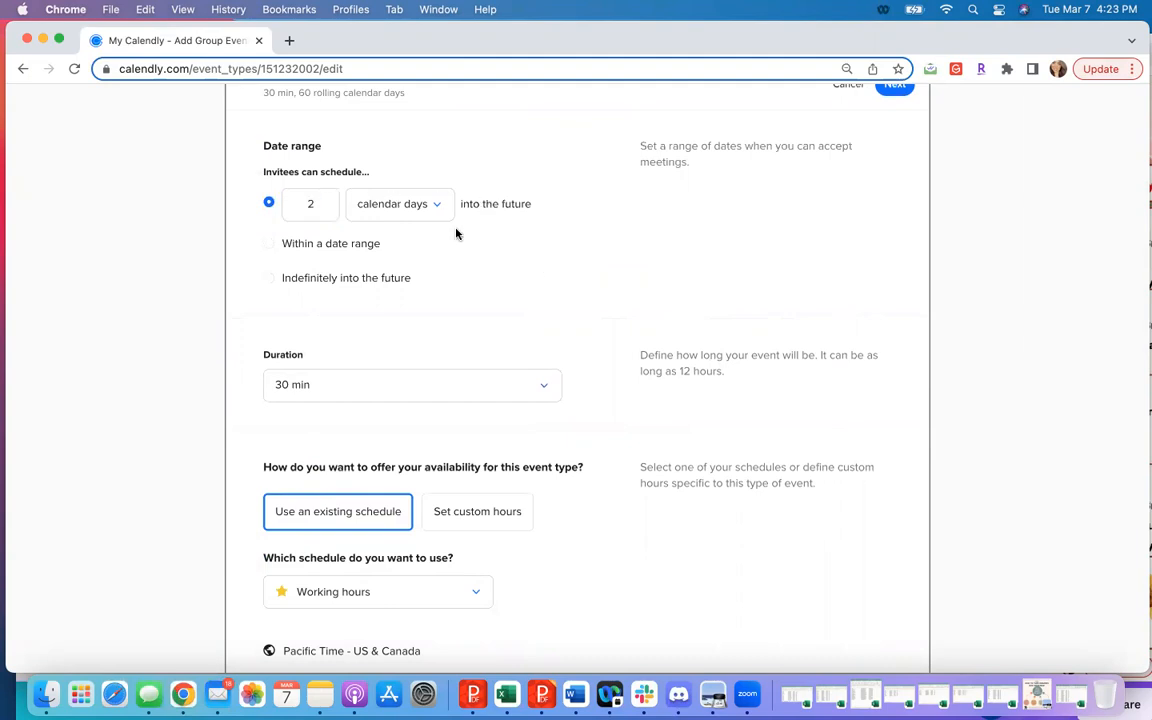
# - Try custom hours for the event's availability, and return to using an existing schedule
pyautogui.scroll(-8, 383, 334)
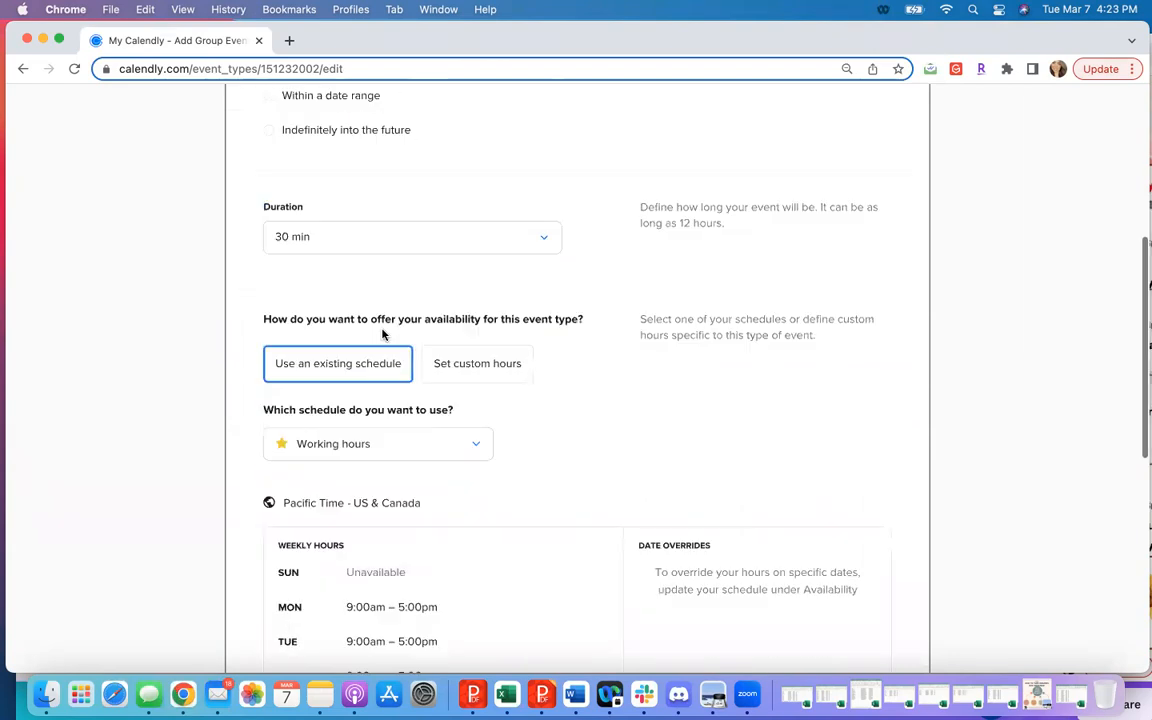
pyautogui.scroll(-5, 383, 334)
pyautogui.scroll(10, 383, 334)
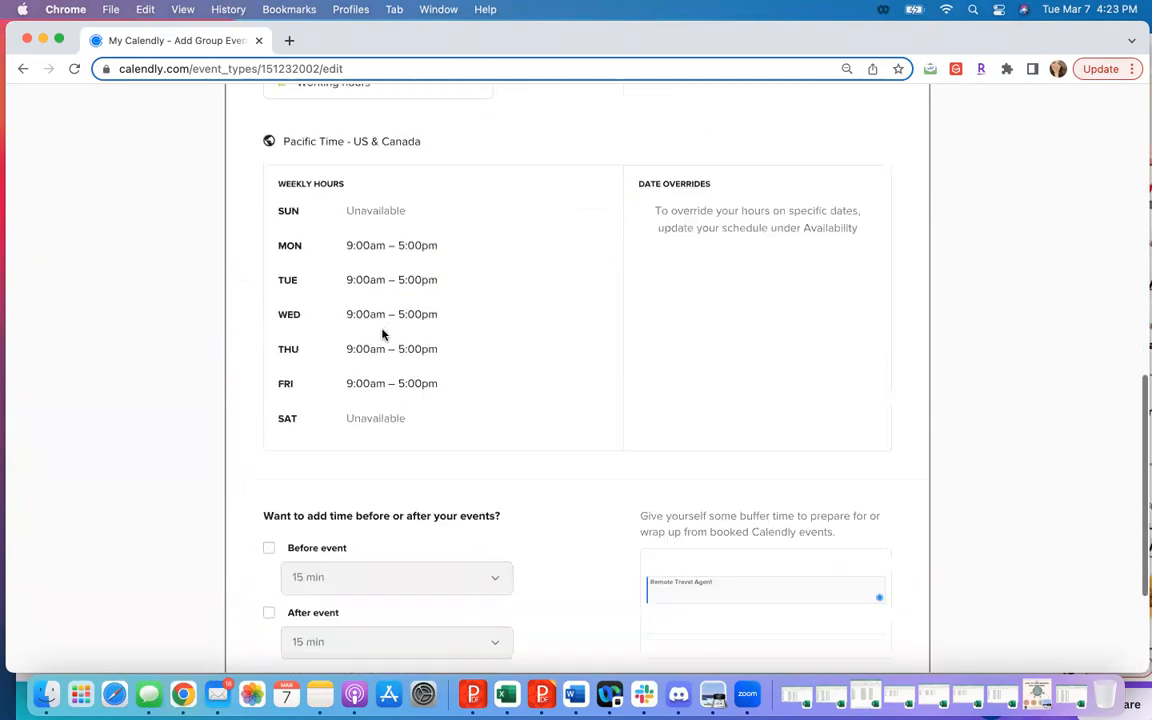
pyautogui.click(458, 330)
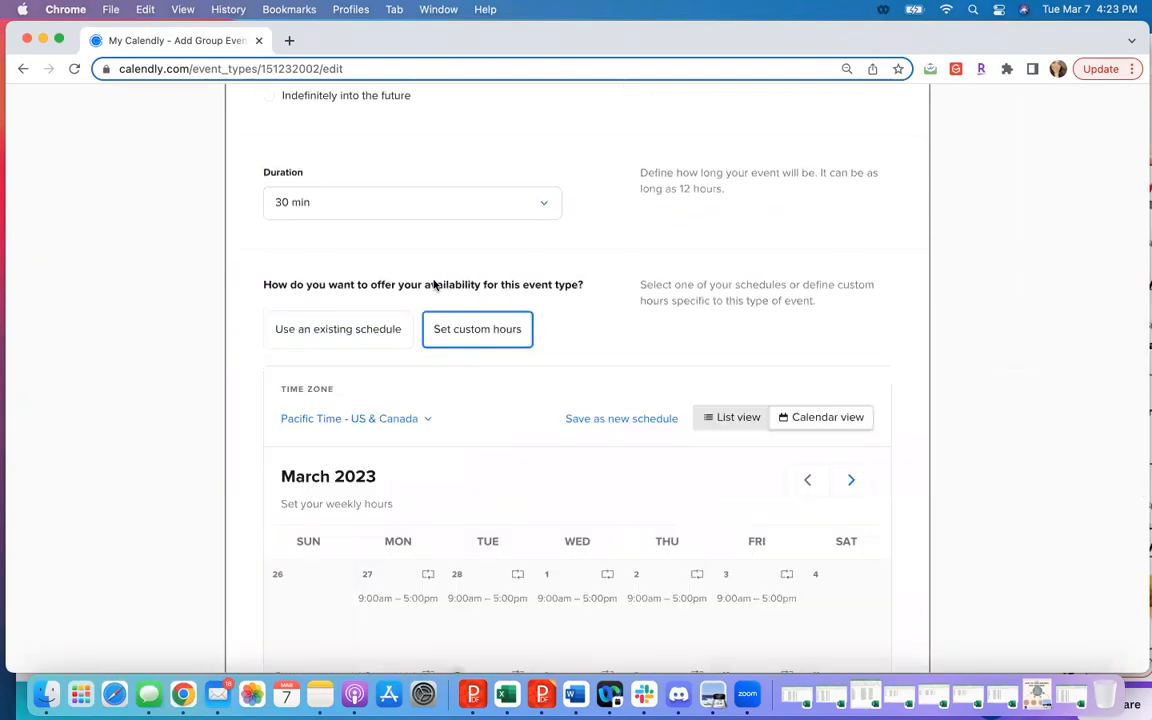
pyautogui.click(375, 323)
# - Set the event's duration to 60 min
pyautogui.scroll(3, 339, 183)
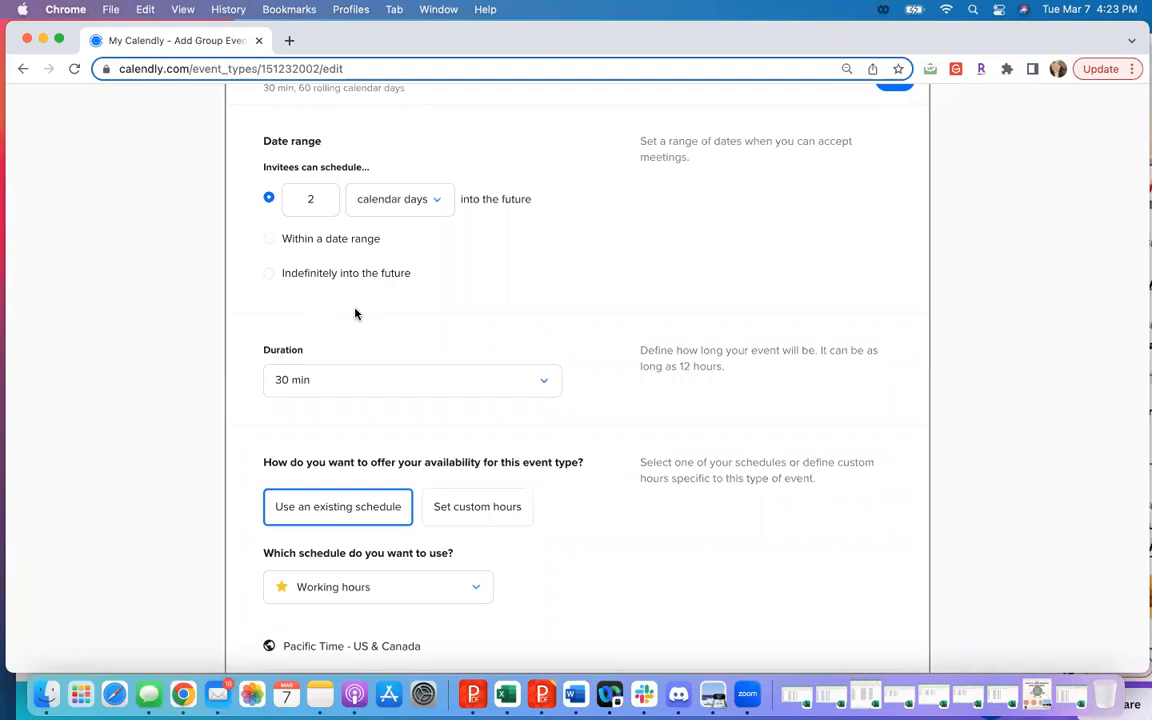
pyautogui.scroll(-3, 429, 329)
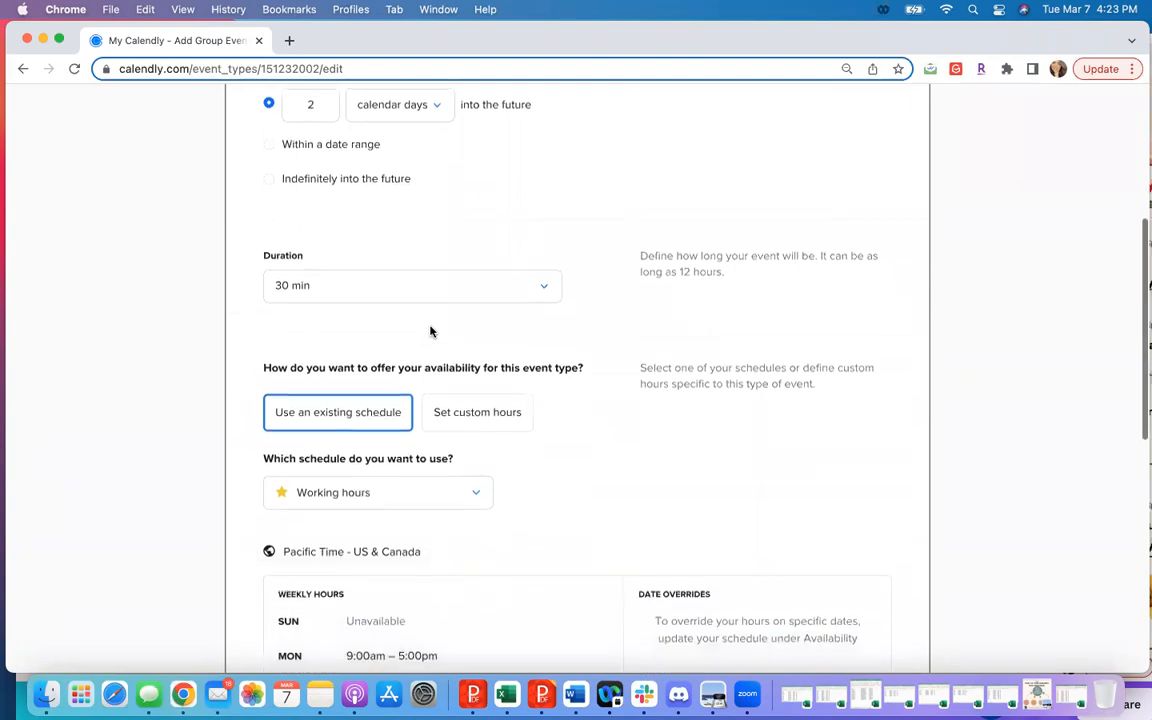
pyautogui.click(411, 279)
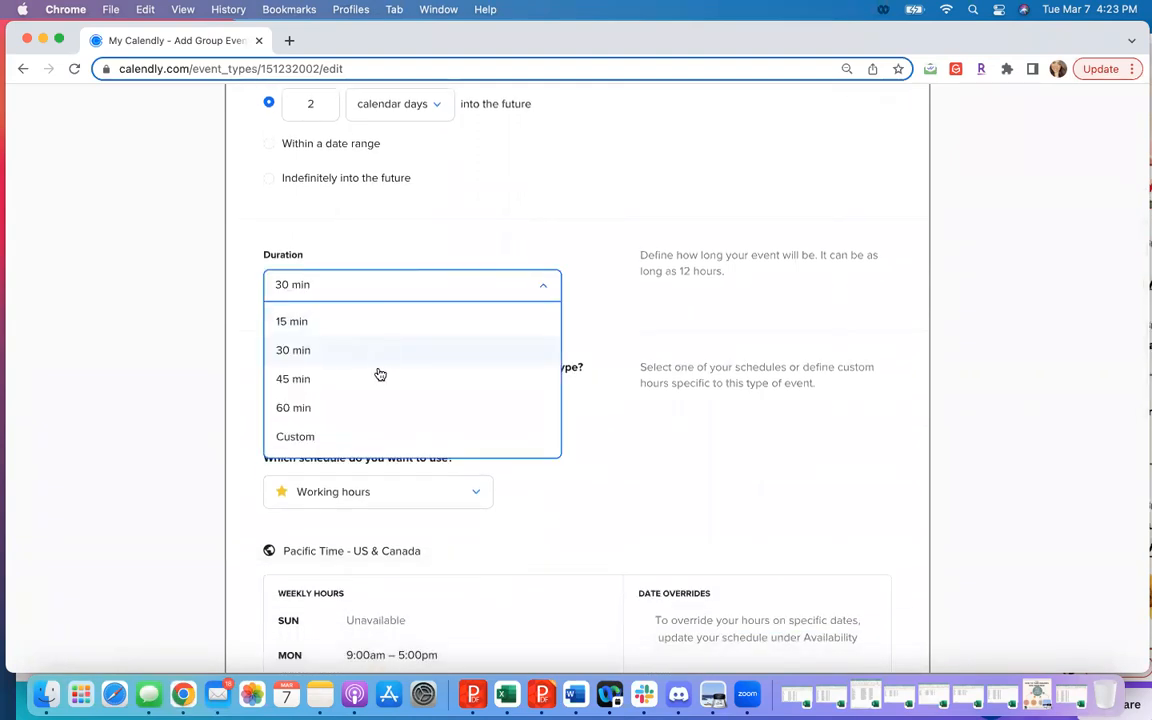
pyautogui.click(364, 412)
# - Switch the event's availability from an existing schedule to custom hours
pyautogui.scroll(-5, 571, 379)
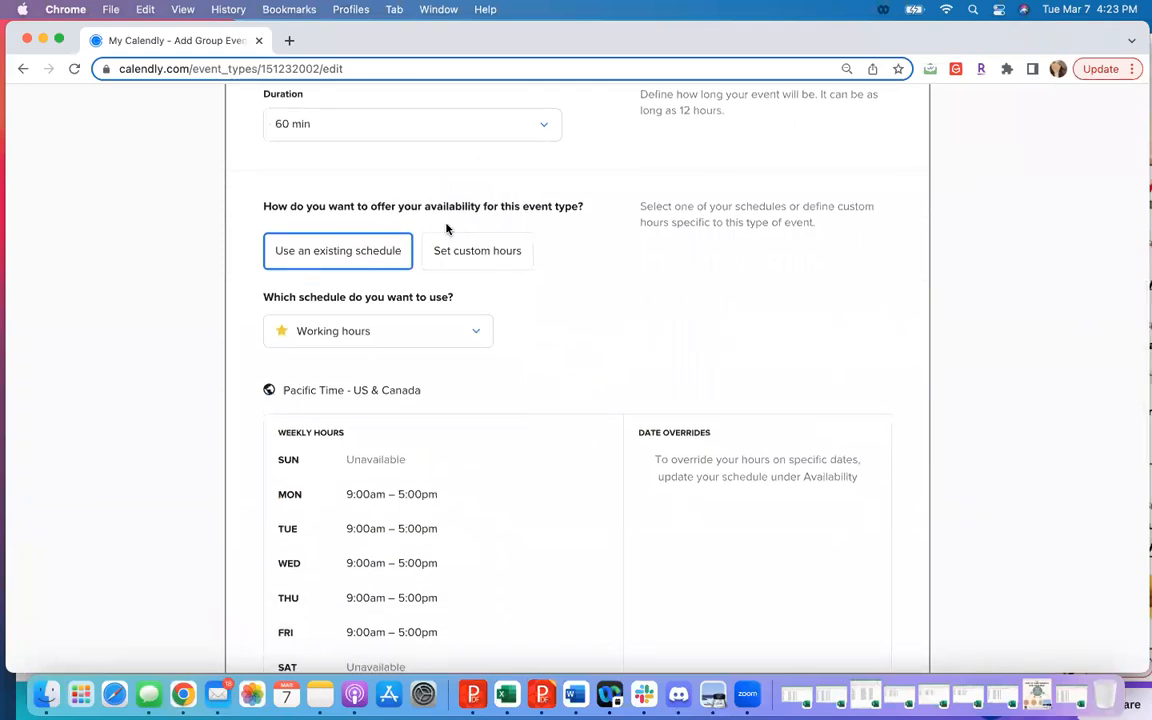
pyautogui.click(496, 263)
pyautogui.scroll(-4, 496, 263)
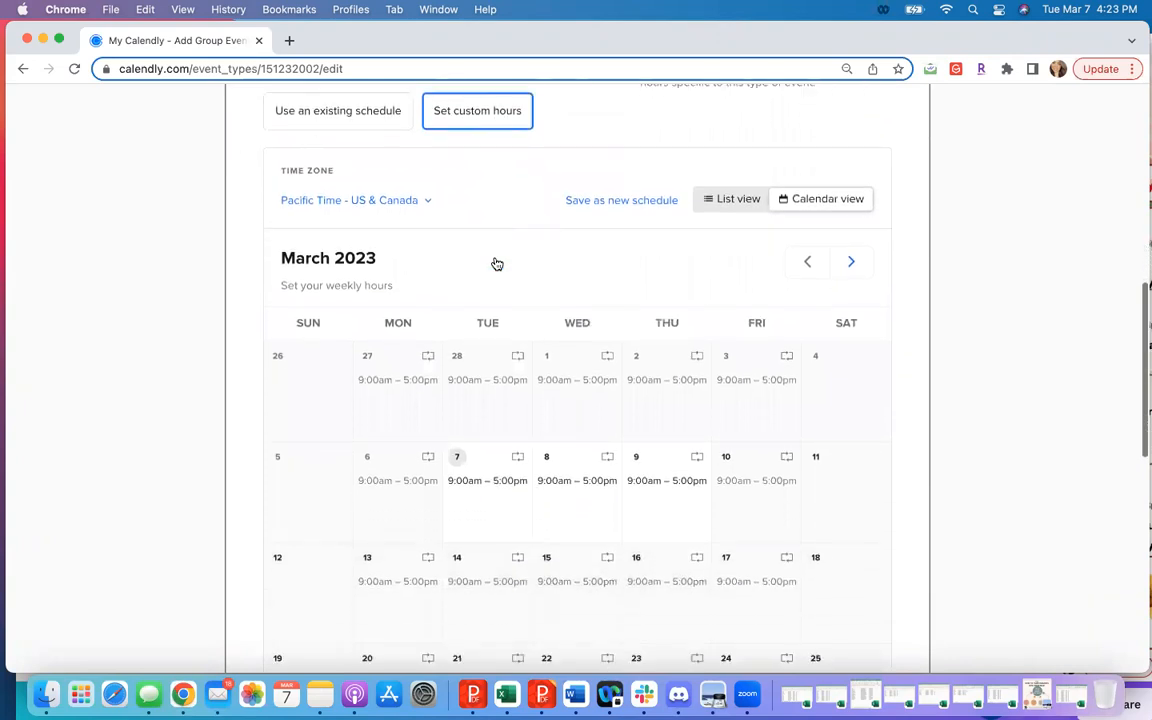
# - Check the March 2023 presentation calendar image in Preview and return to the Calendly availability calendar
pyautogui.moveTo(805, 47); pyautogui.dragTo(750, 154)
pyautogui.click(838, 48)
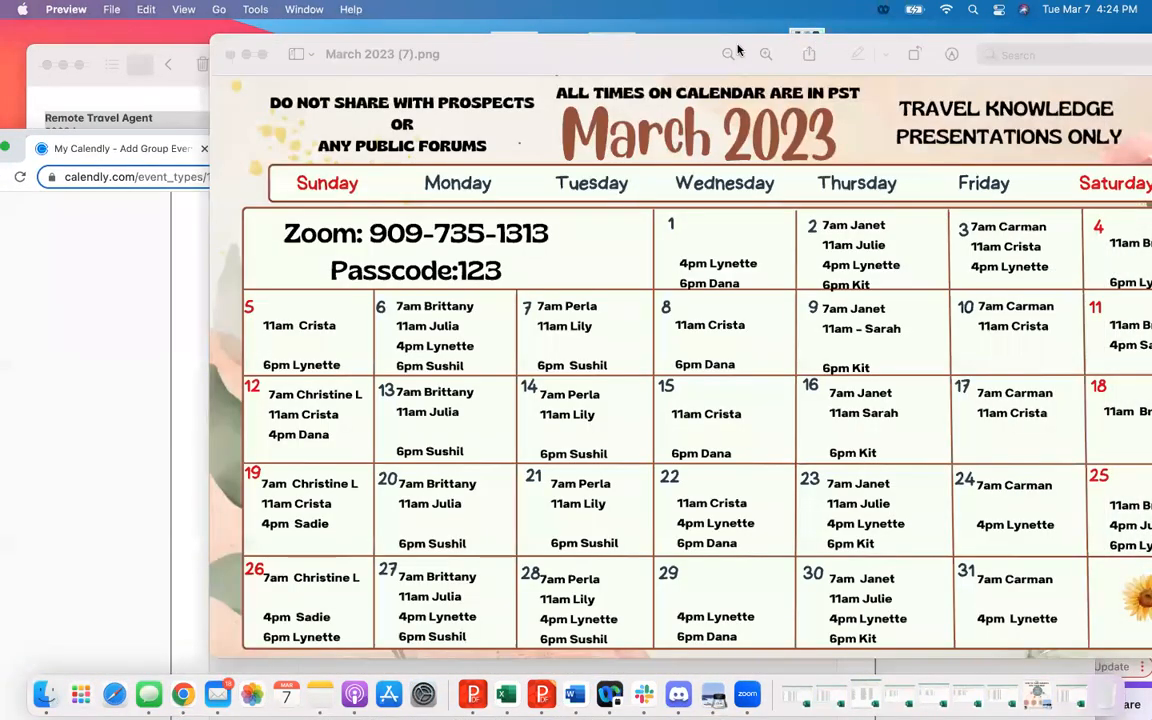
pyautogui.doubleClick(730, 46)
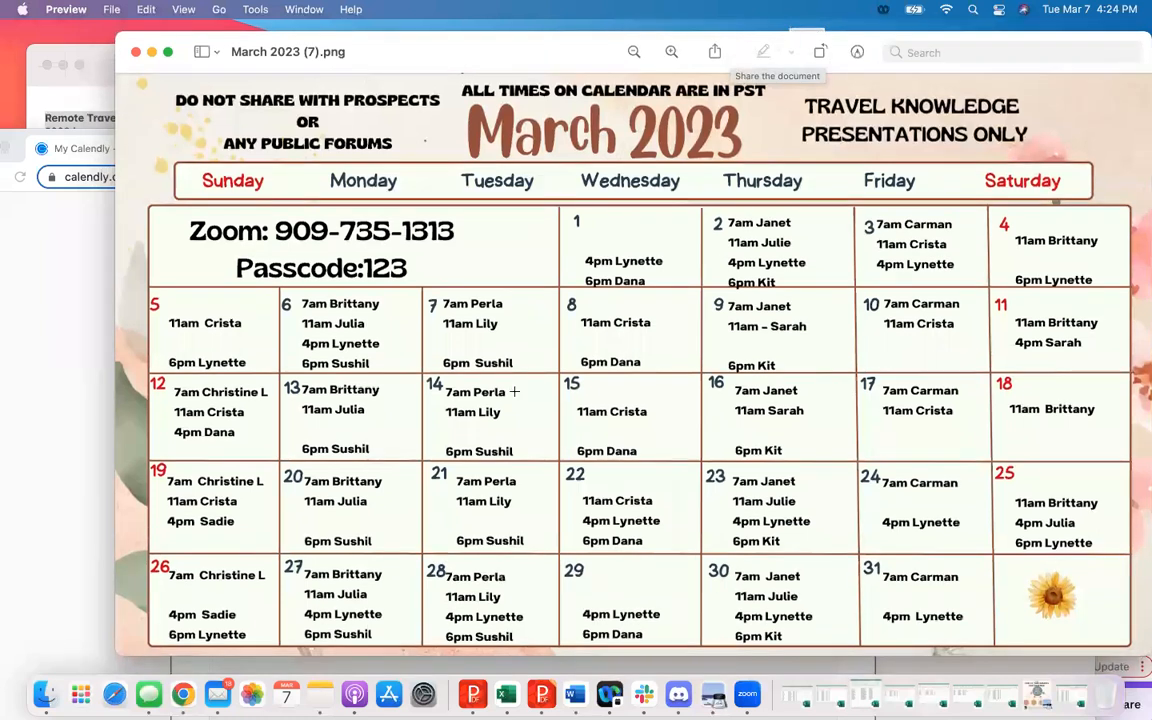
pyautogui.click(76, 262)
pyautogui.moveTo(406, 148); pyautogui.dragTo(400, 81)
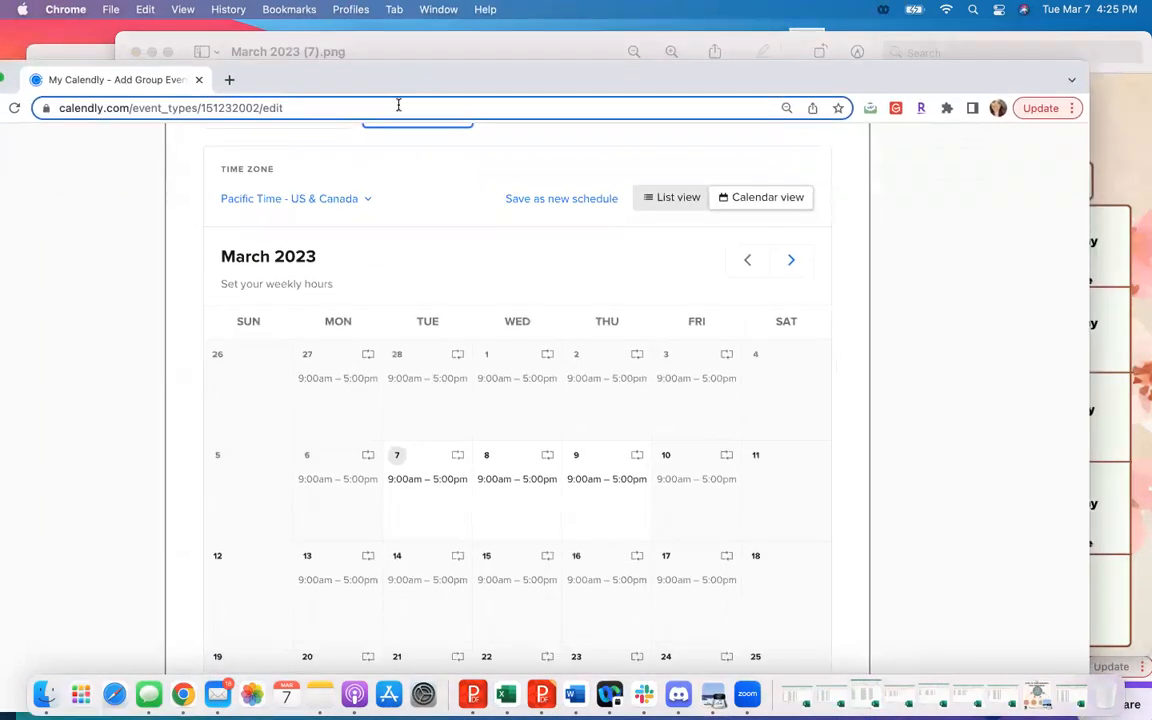
# - Open the date-specific hours for March 7 and check that day's presentation times in the March 2023 image
pyautogui.click(426, 503)
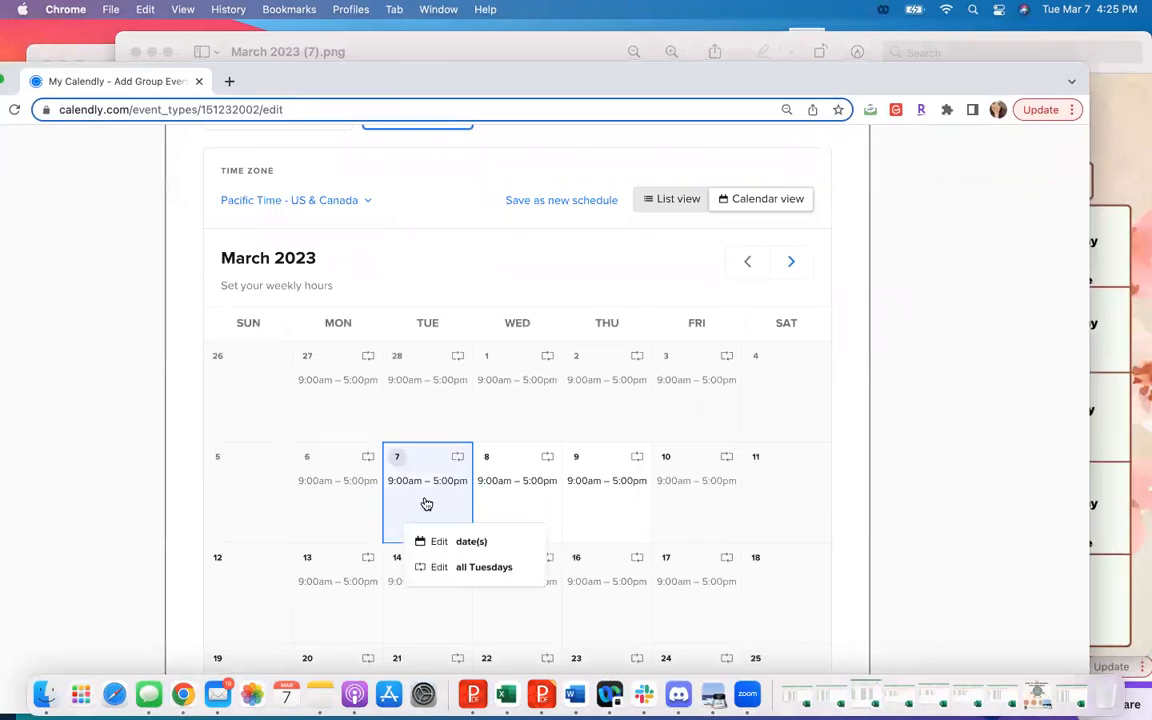
pyautogui.click(458, 545)
pyautogui.click(1135, 310)
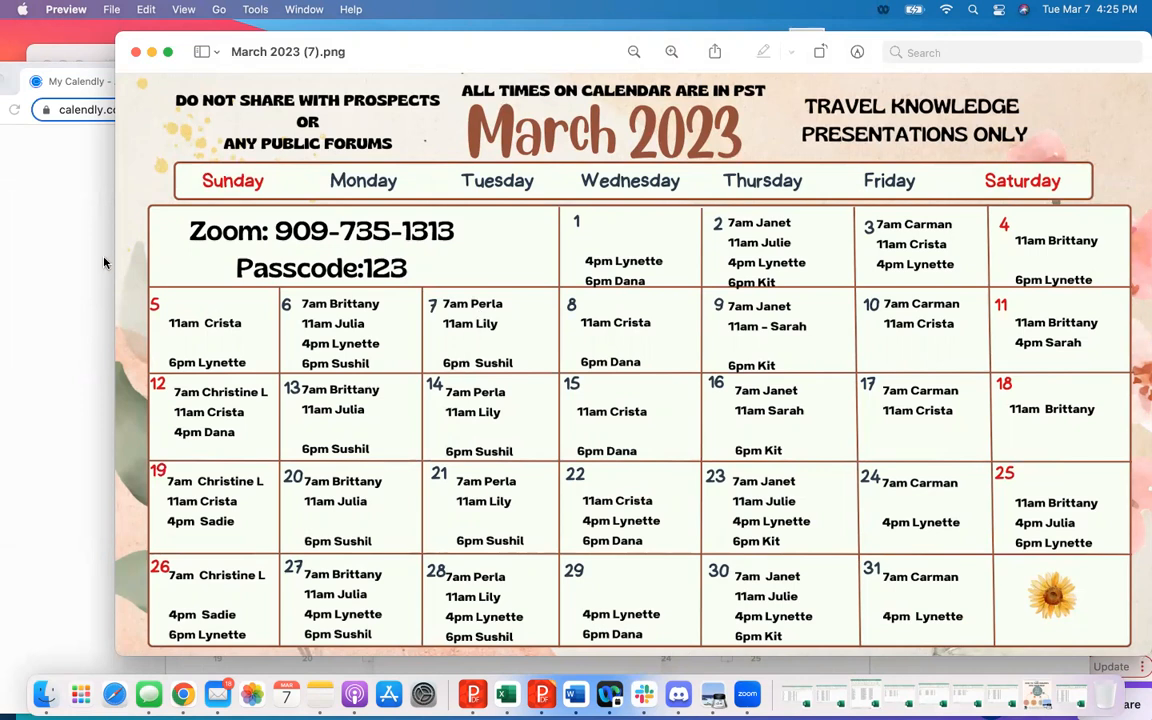
pyautogui.click(90, 230)
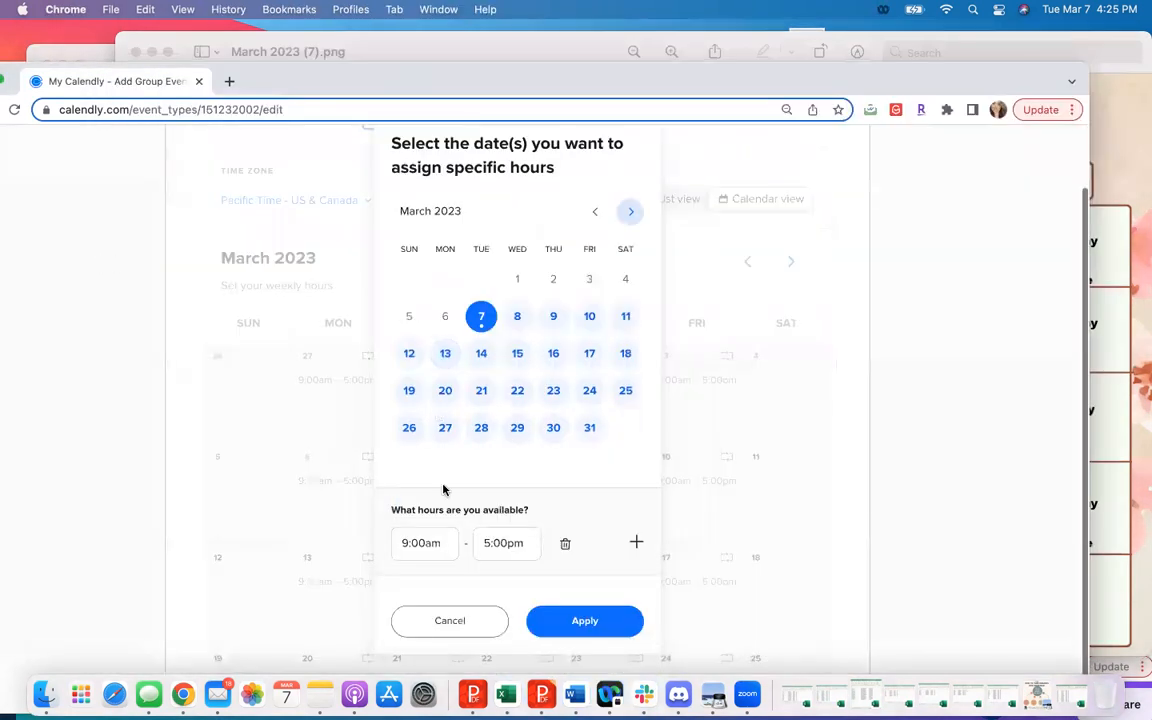
# - Set the first availability interval for March 7 to 7:00am – 8:00am
pyautogui.click(440, 543)
pyautogui.write('7')
pyautogui.press('Tab')
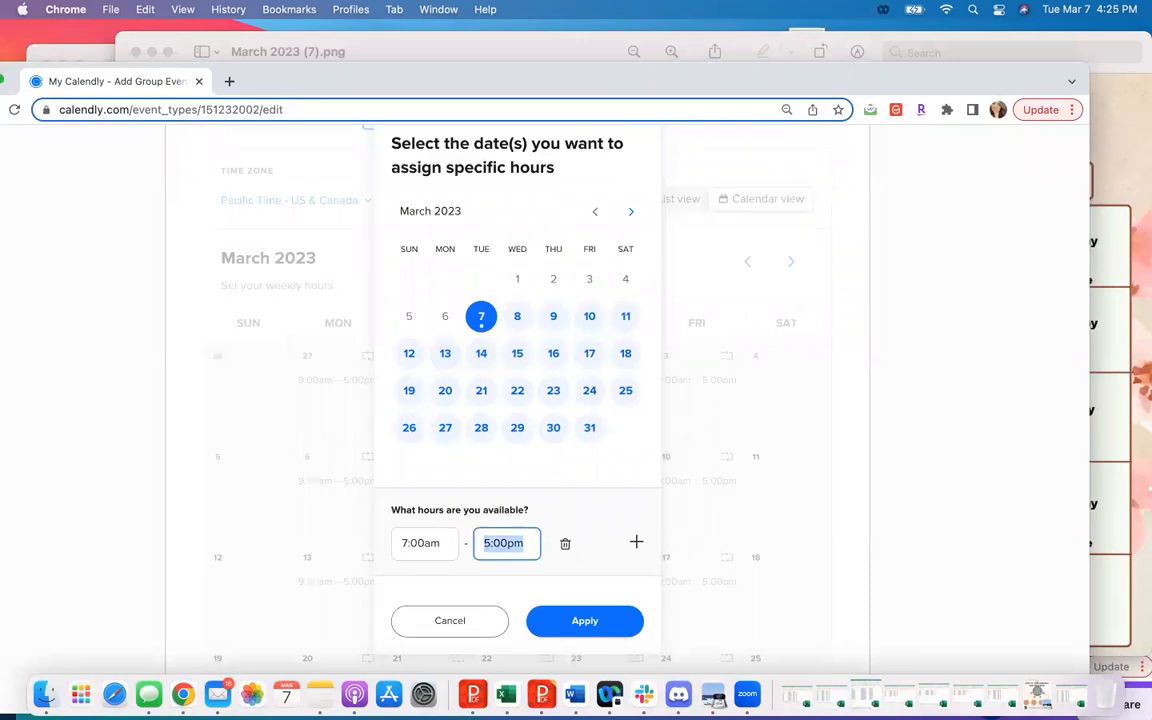
pyautogui.write('8am')
# - Add a second availability interval for March 7 from 11:00am to 12:00pm
pyautogui.click(636, 542)
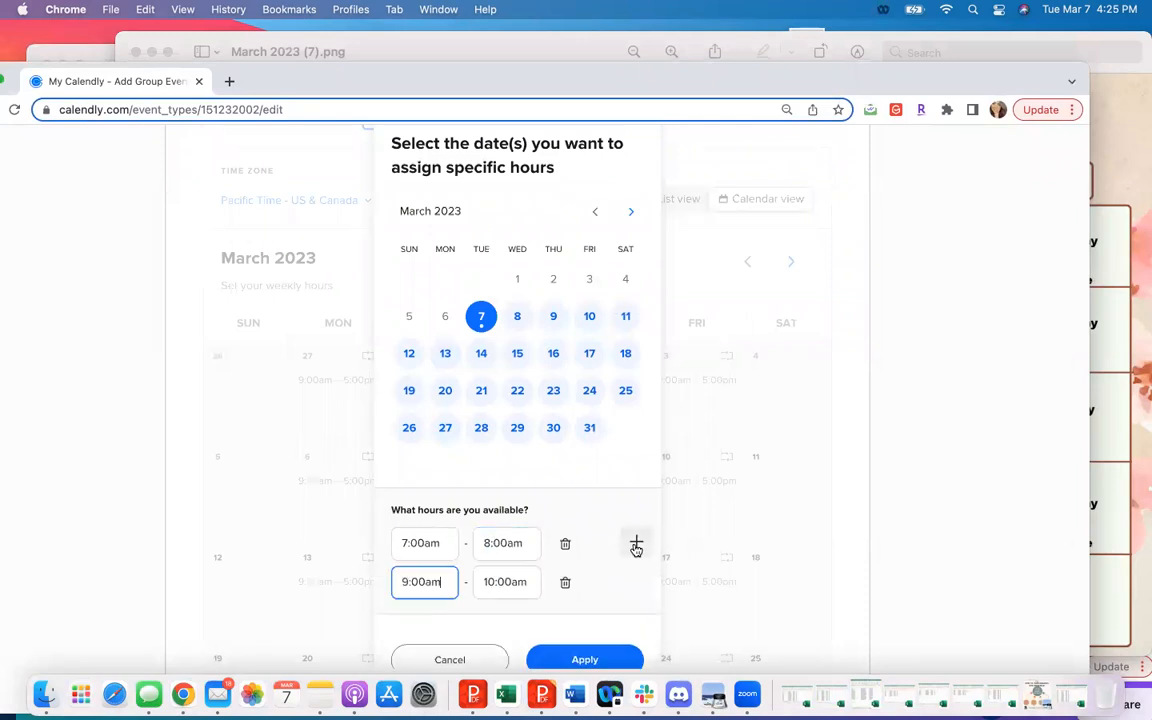
pyautogui.click(421, 582)
pyautogui.write('11:00')
pyautogui.press('Tab')
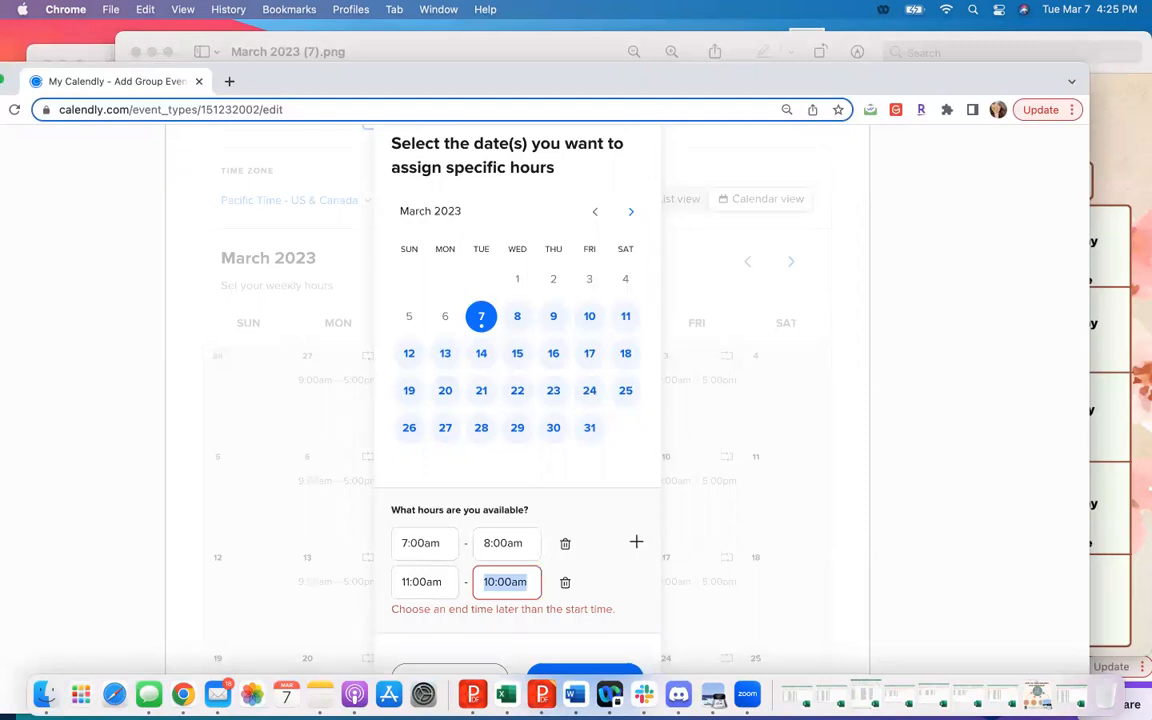
pyautogui.write('12pm')
# - Add a third availability interval from 6:00pm to 7:00pm and apply the hours to March 7
pyautogui.click(636, 542)
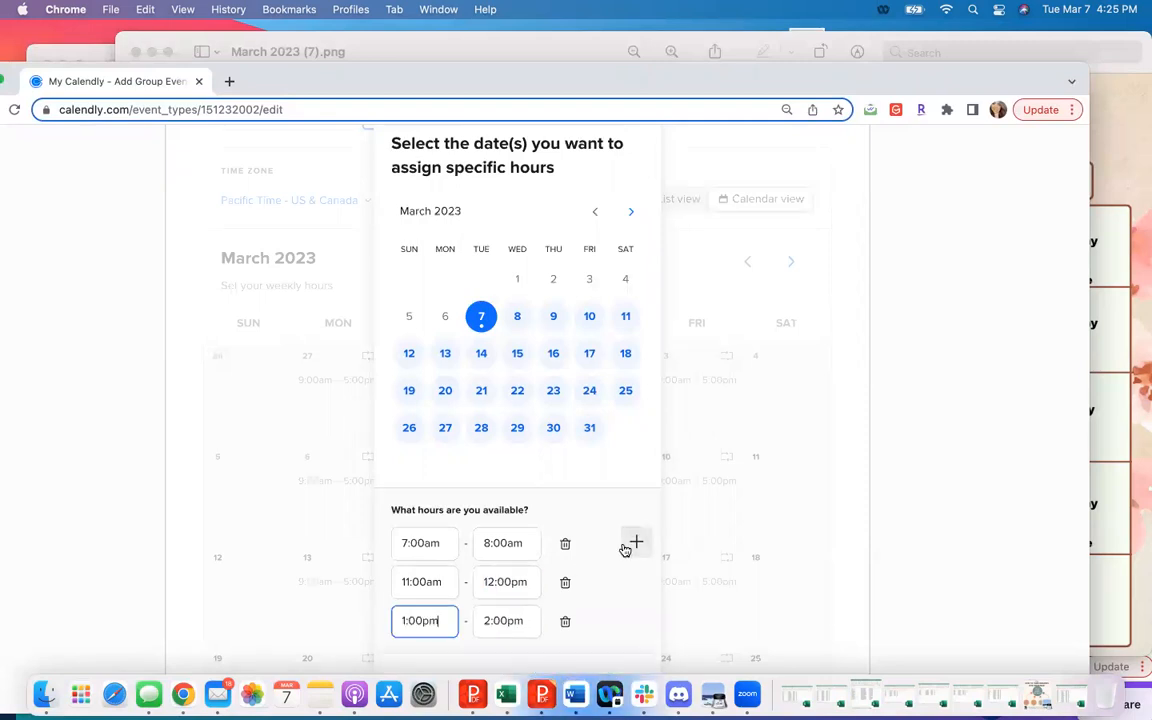
pyautogui.moveTo(442, 620); pyautogui.dragTo(283, 620)
pyautogui.write('6pm')
pyautogui.press('Tab')
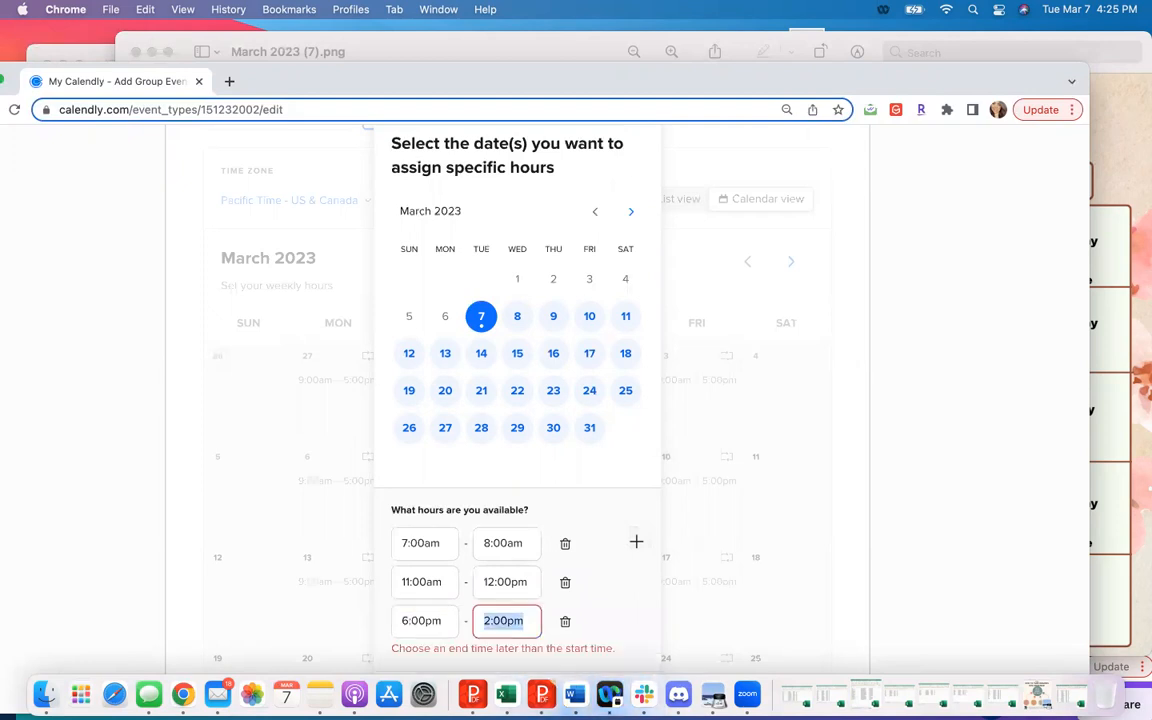
pyautogui.write('7:00pm')
pyautogui.click(630, 584)
pyautogui.scroll(-1, 630, 585)
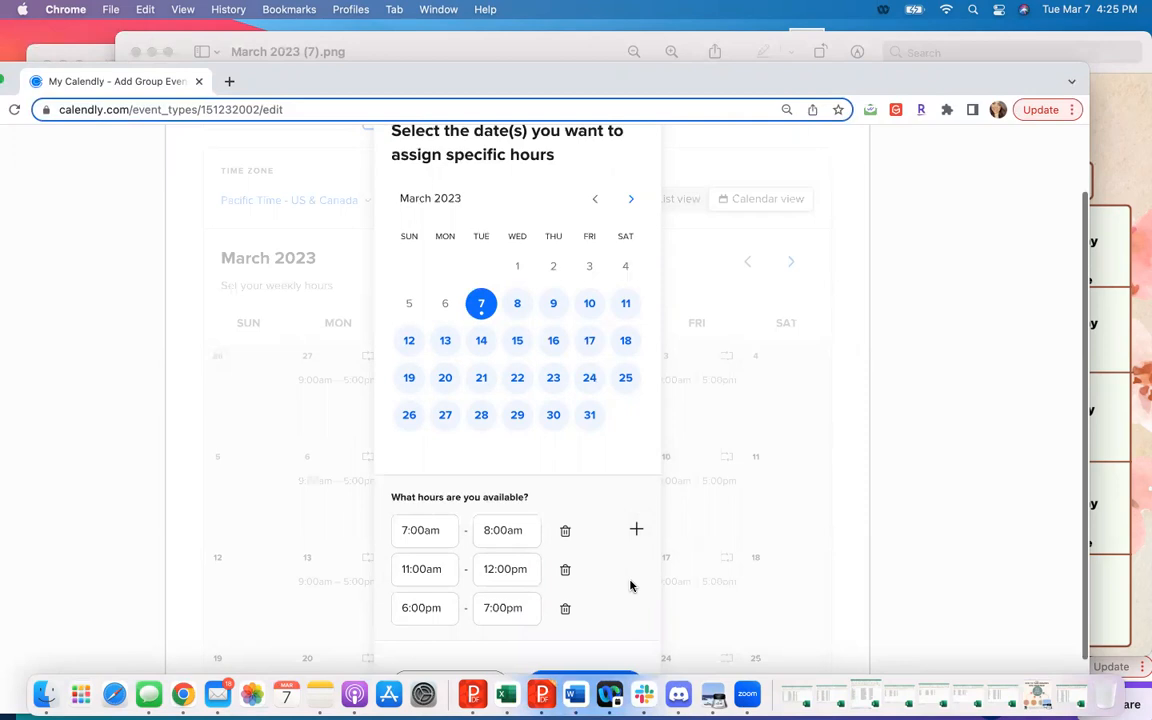
pyautogui.scroll(-2, 630, 585)
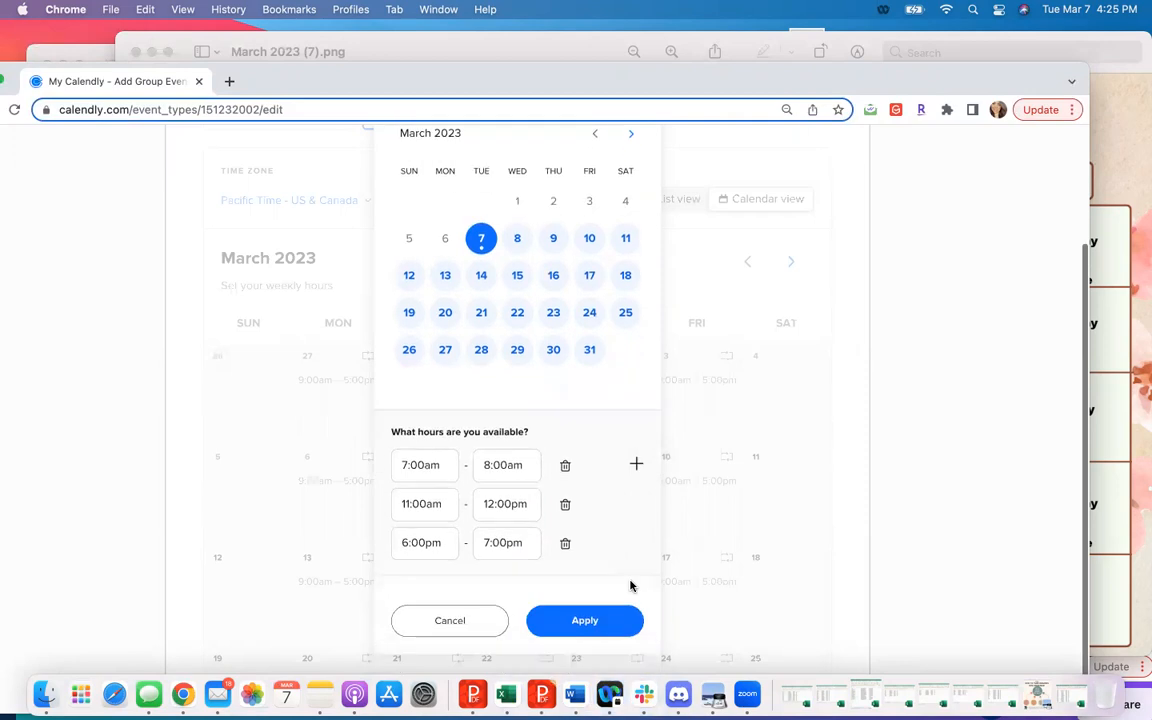
pyautogui.click(584, 621)
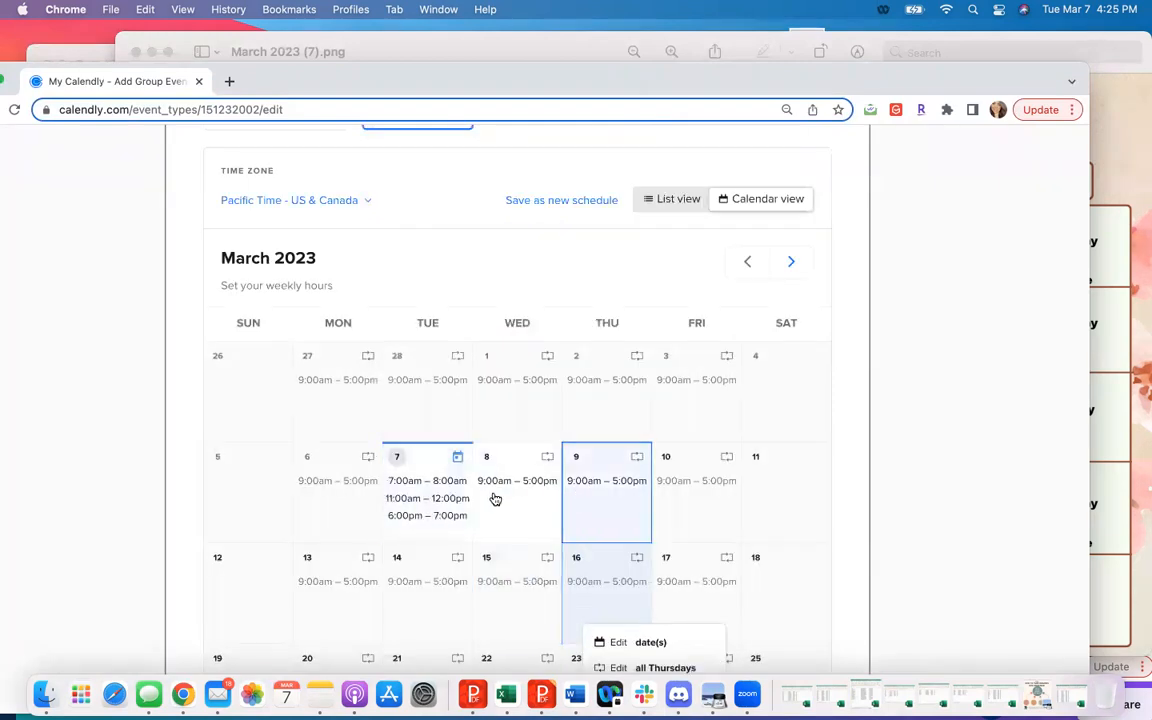
# - Expand the additional availability rules and set the start time increments to 60 min
pyautogui.scroll(-3, 450, 550)
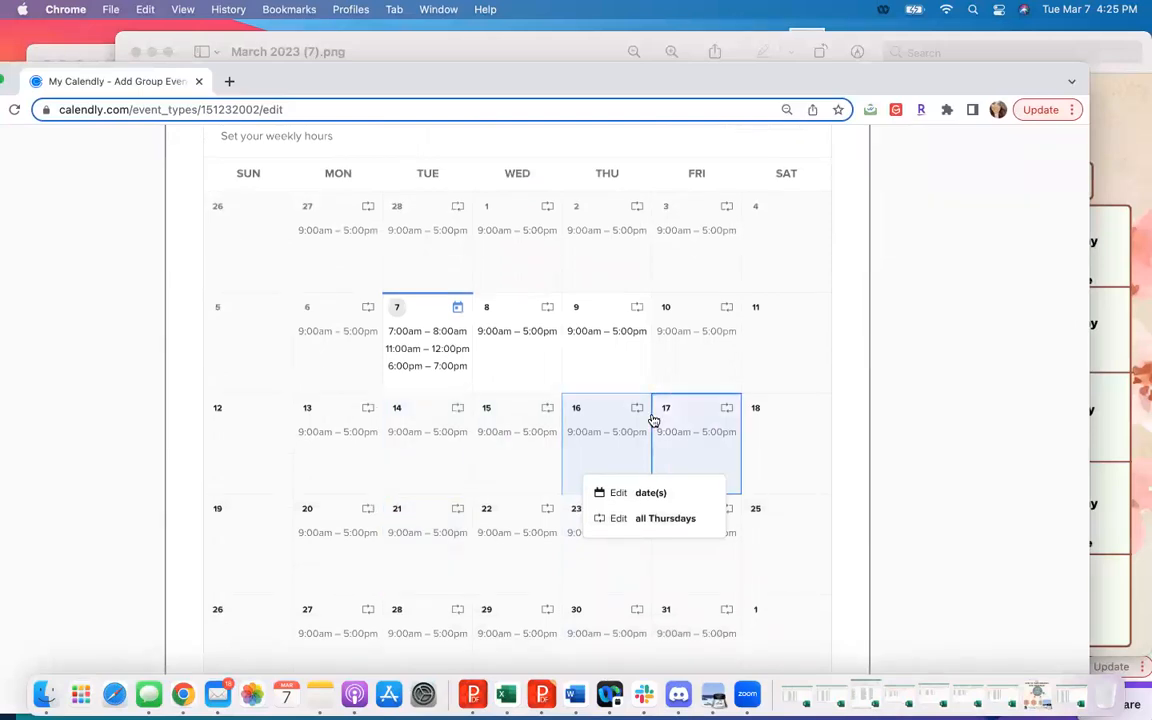
pyautogui.scroll(-3, 653, 421)
pyautogui.scroll(-7, 653, 421)
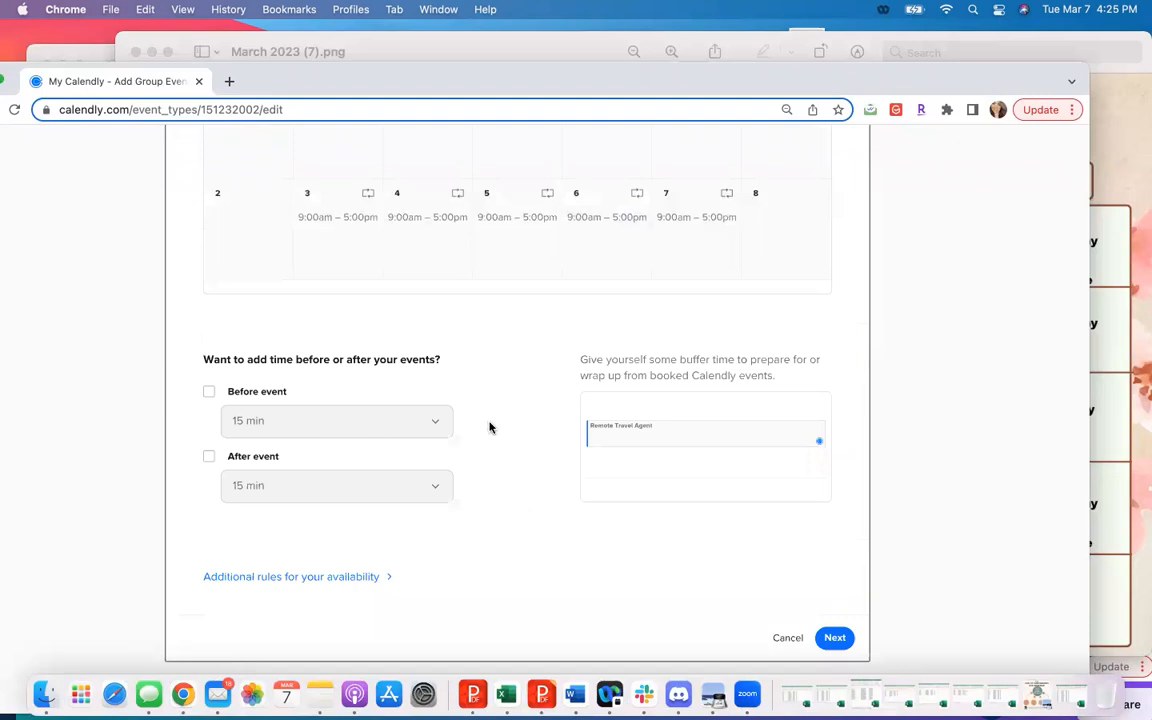
pyautogui.click(359, 578)
pyautogui.scroll(-5, 357, 584)
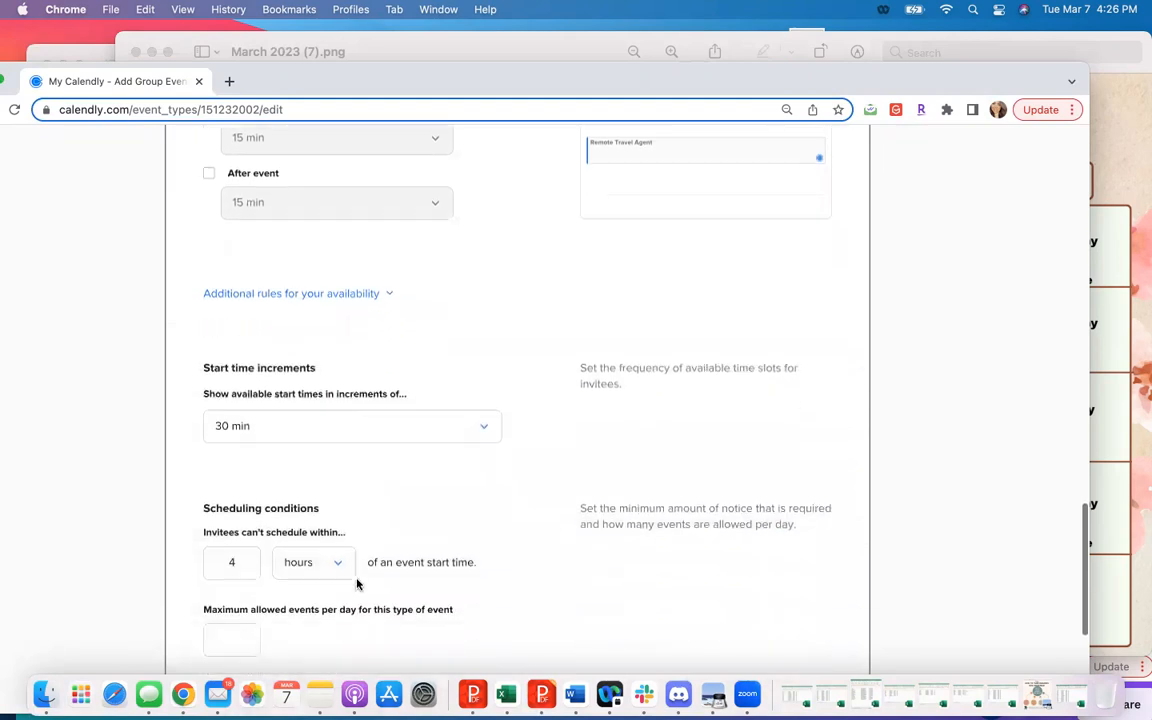
pyautogui.scroll(-3, 357, 584)
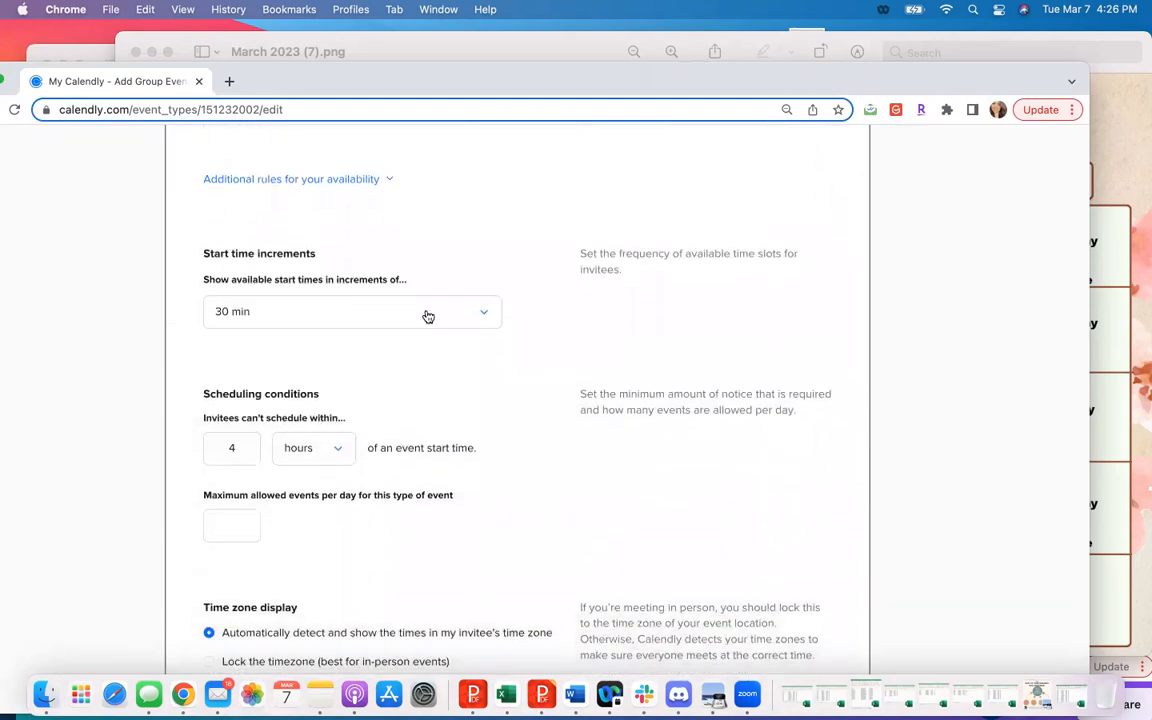
pyautogui.click(428, 316)
pyautogui.click(360, 486)
# - Prevent invitees from scheduling within 15 minutes of an event start time, and save the booking settings
pyautogui.moveTo(249, 446); pyautogui.dragTo(211, 447)
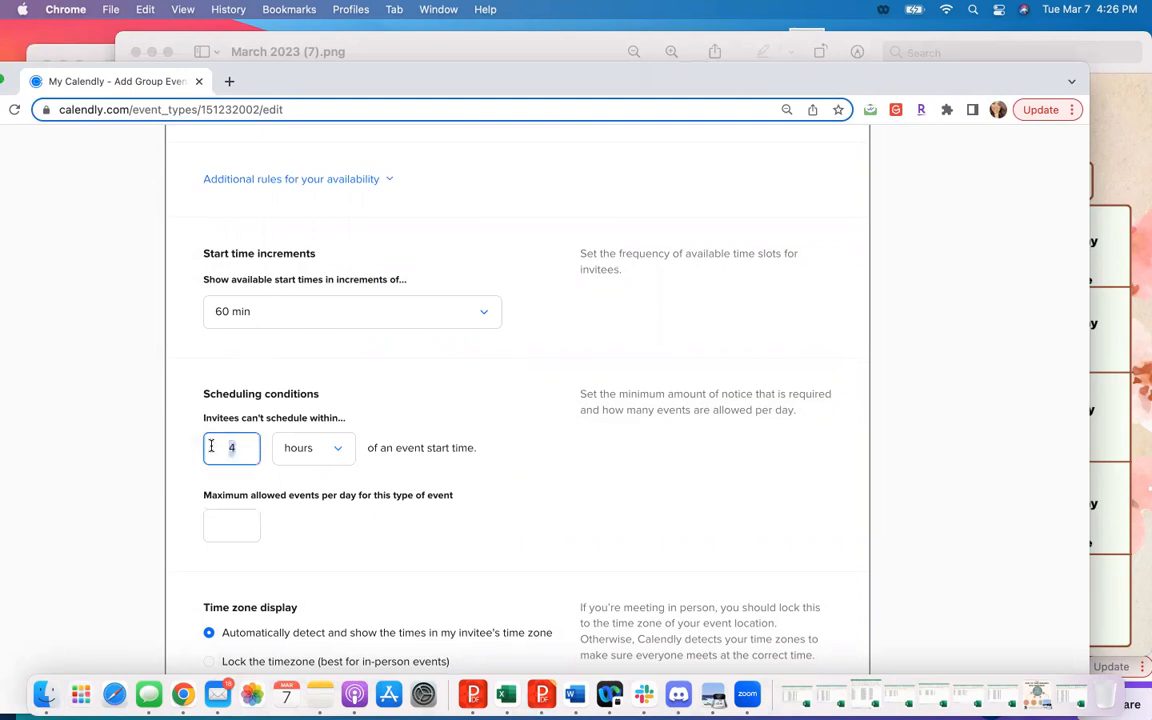
pyautogui.write('15')
pyautogui.click(301, 452)
pyautogui.click(309, 483)
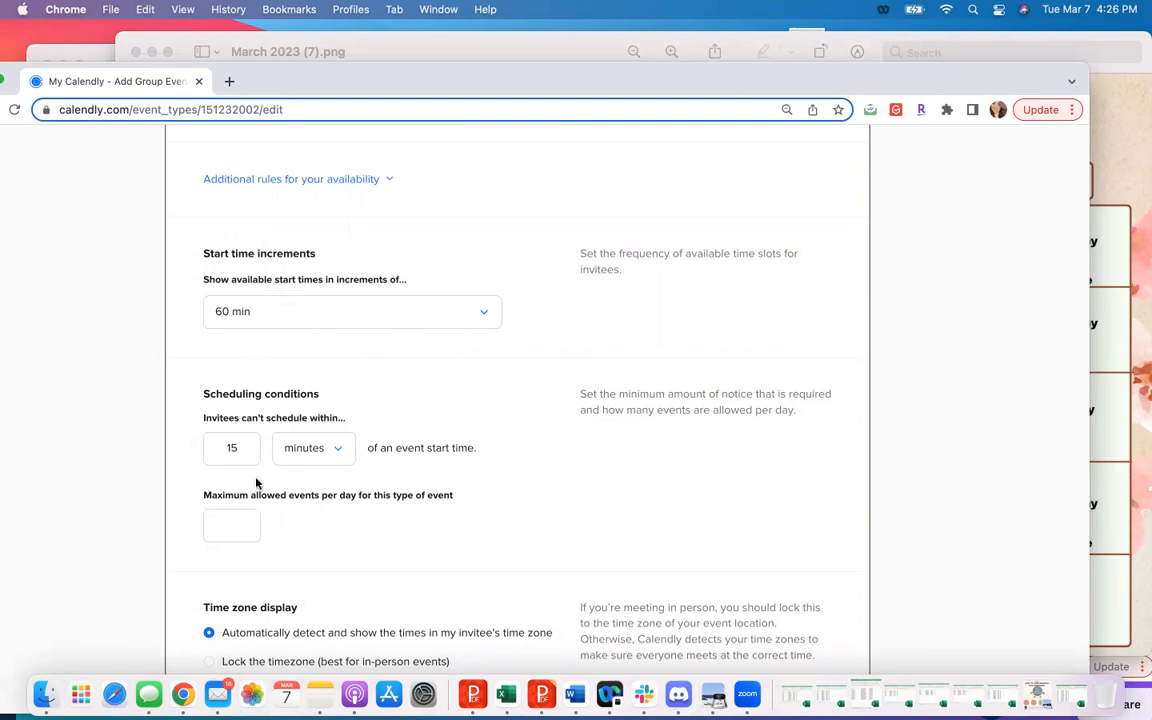
pyautogui.scroll(-4, 310, 504)
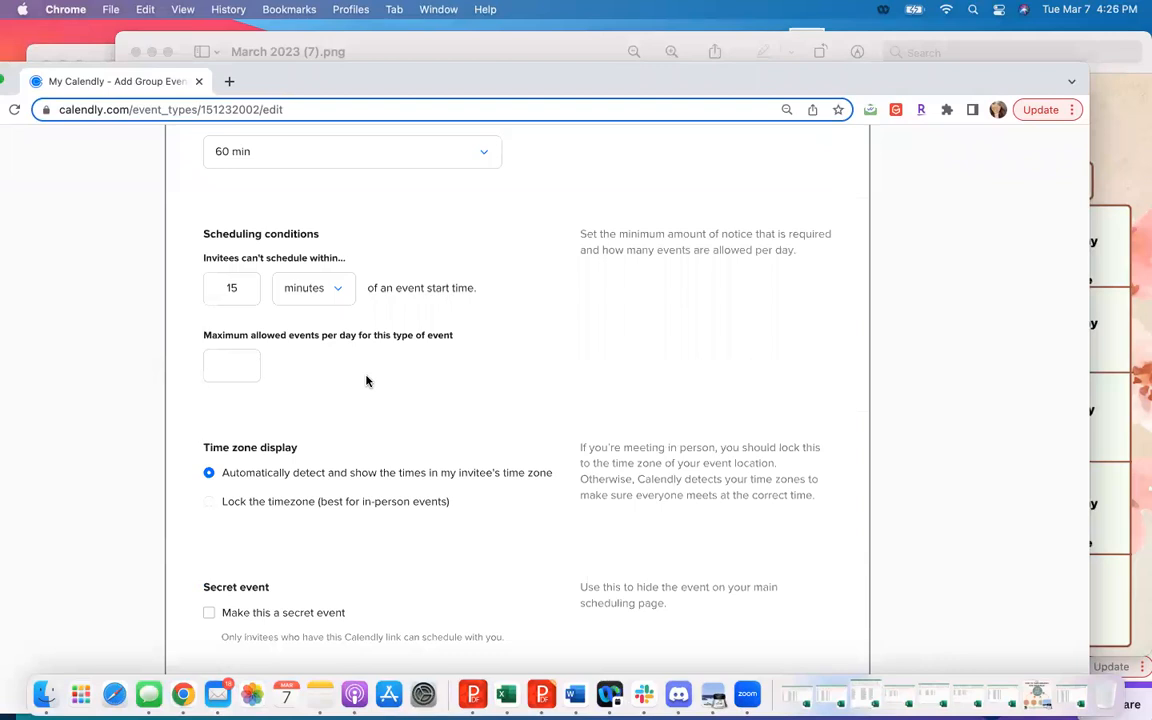
pyautogui.scroll(-2, 365, 380)
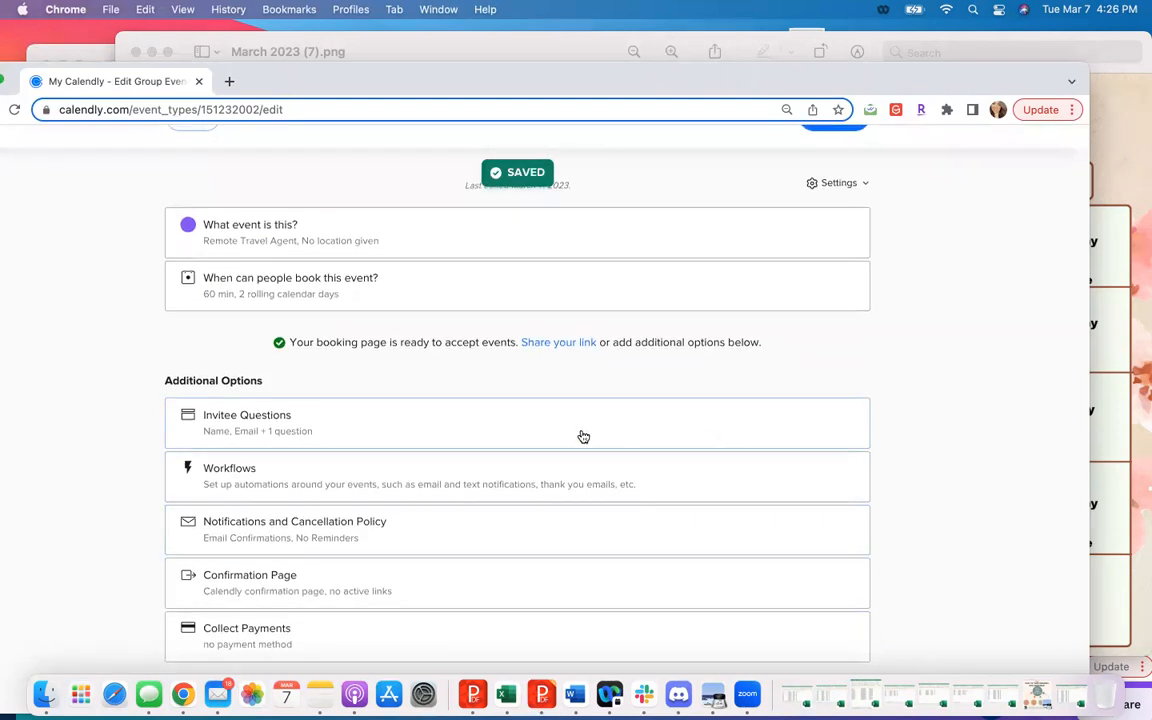
# - Replace the existing invitee question's text with "Phone Number" and make the question required
pyautogui.click(581, 437)
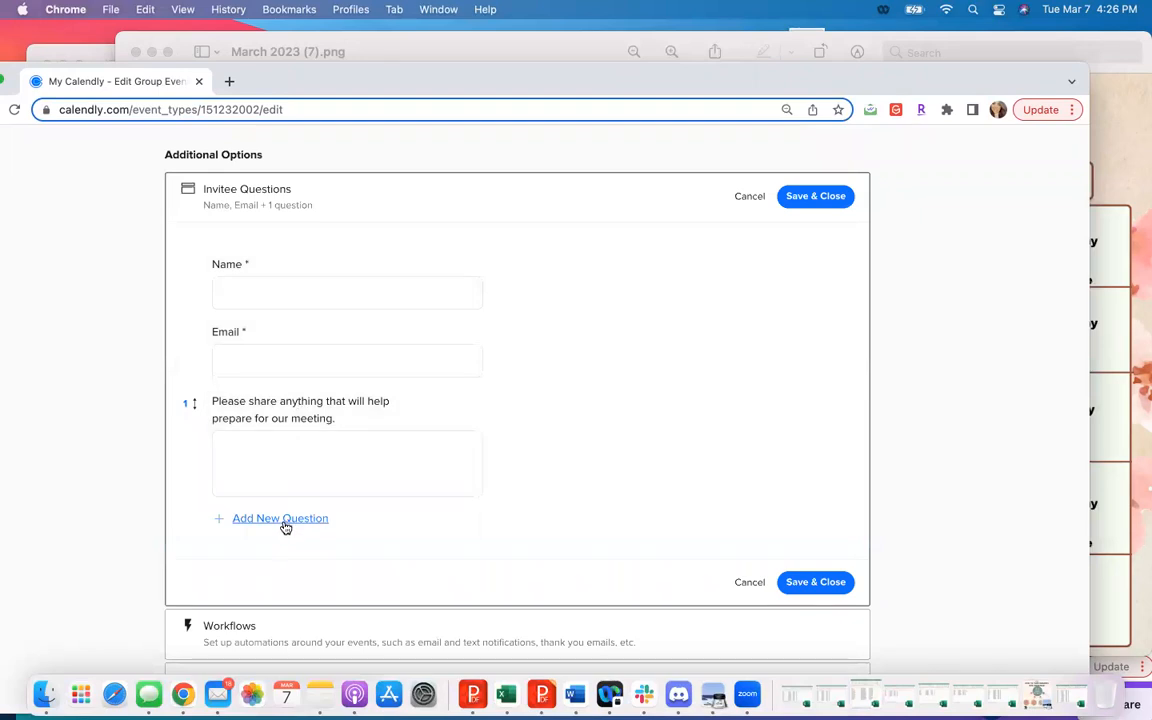
pyautogui.click(326, 411)
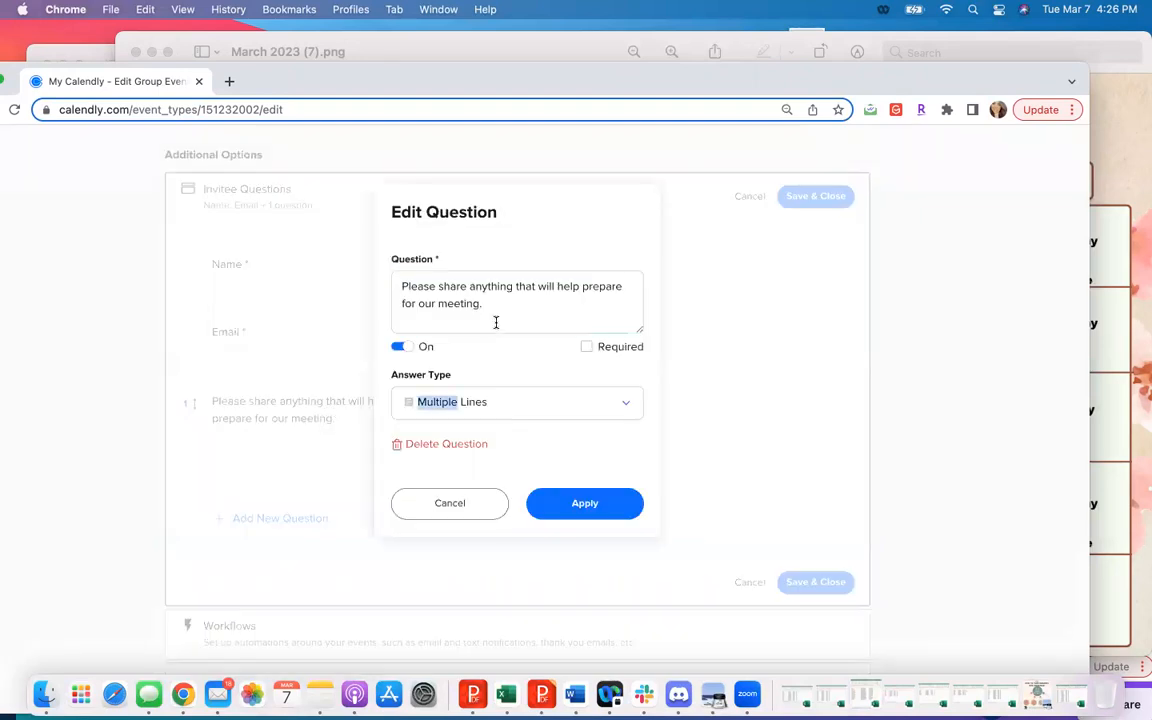
pyautogui.moveTo(496, 322); pyautogui.dragTo(355, 285)
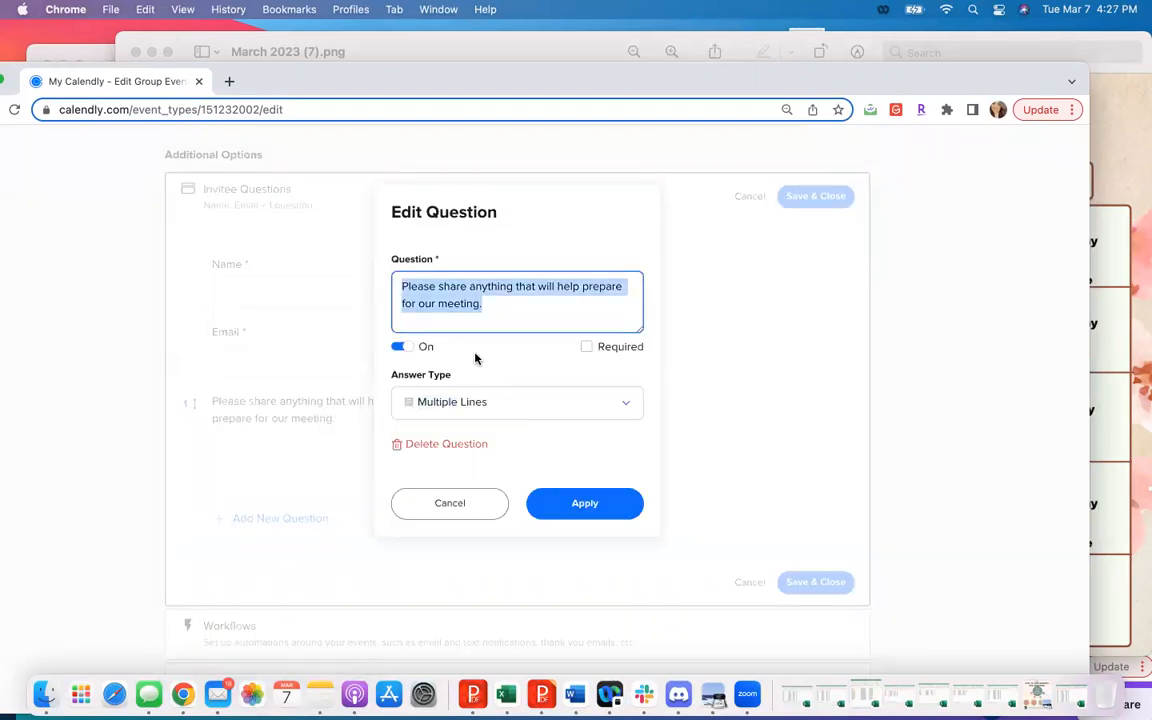
pyautogui.write('Phone Number')
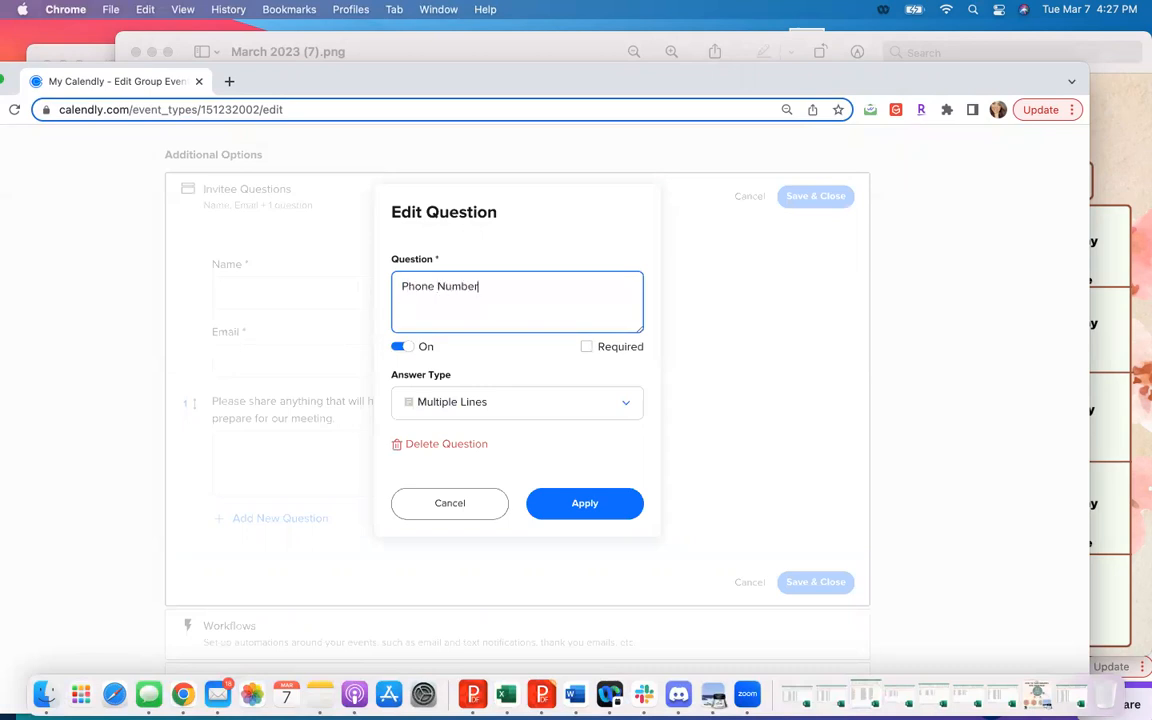
pyautogui.click(586, 346)
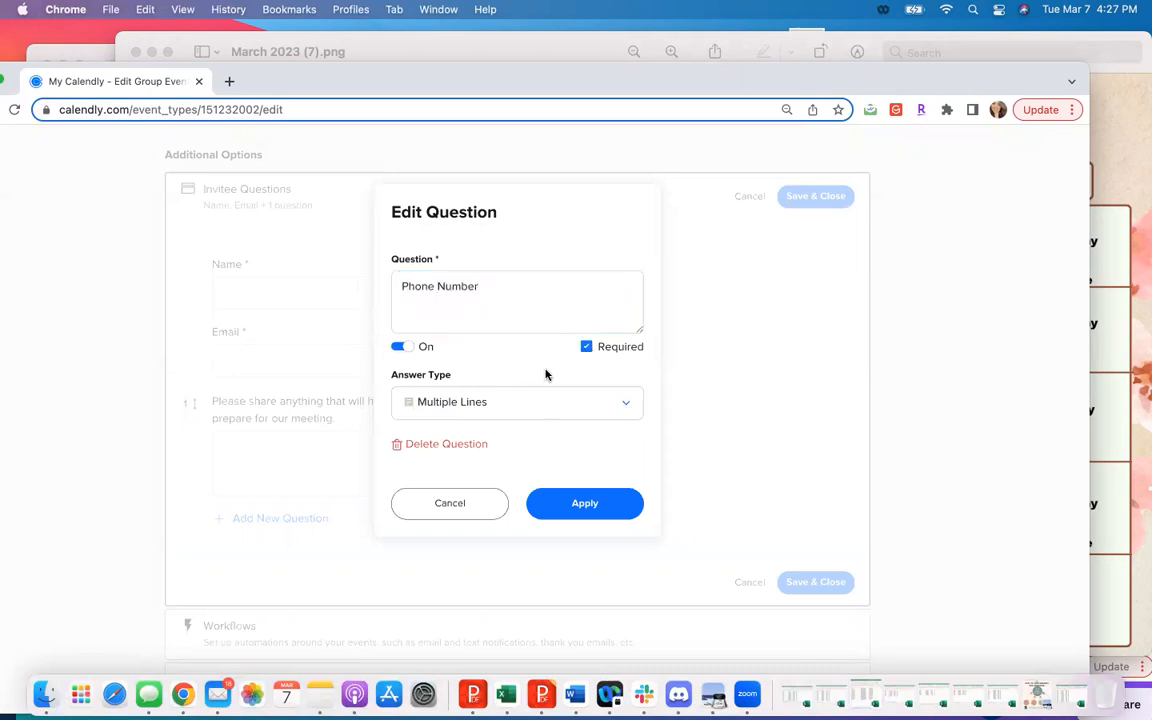
# - Set the Phone Number question's answer type to Phone Number and apply the question
pyautogui.click(509, 405)
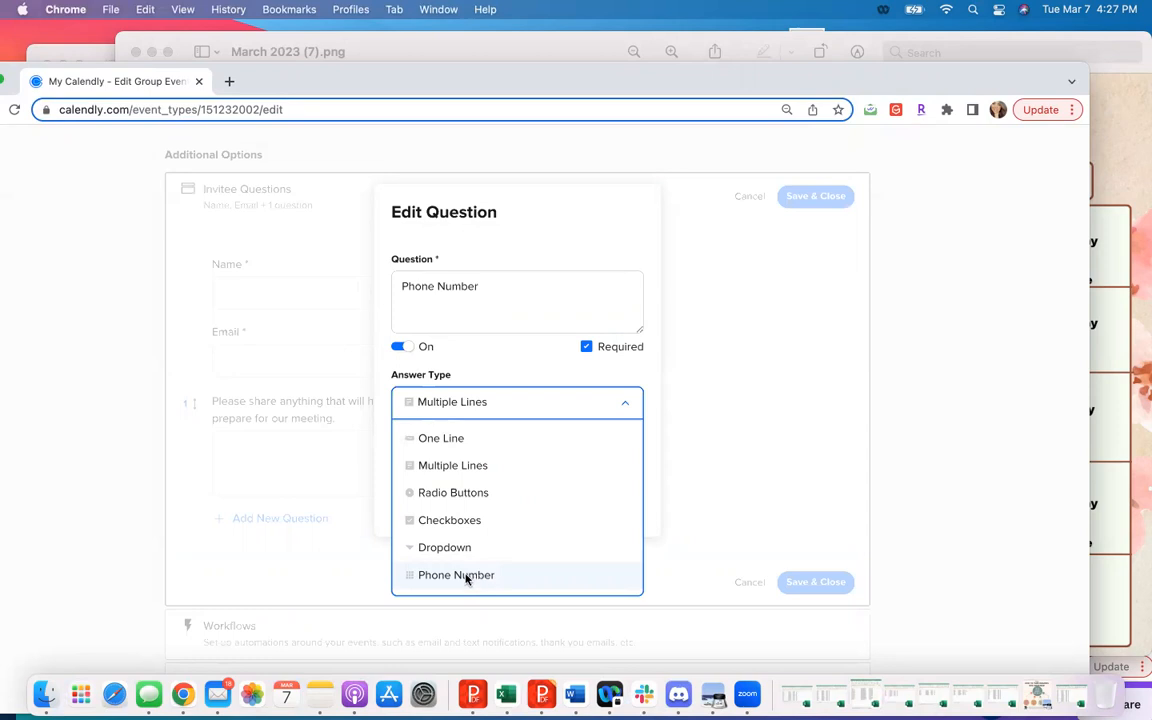
pyautogui.click(416, 578)
pyautogui.click(630, 410)
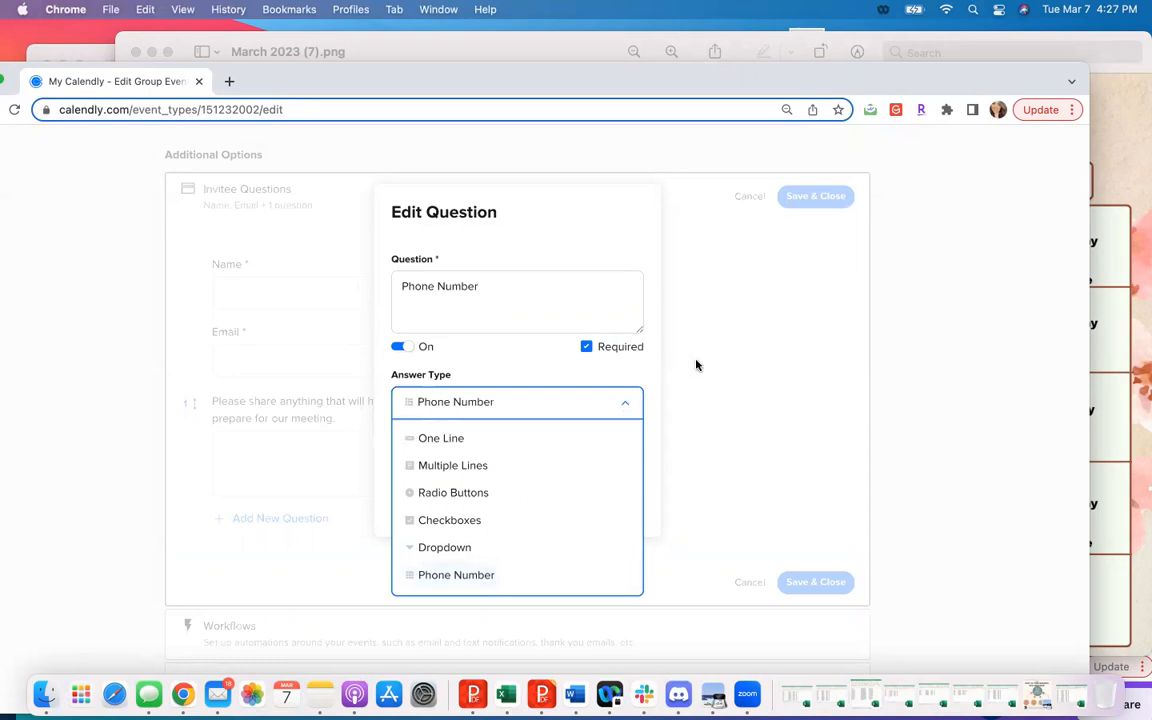
pyautogui.click(635, 367)
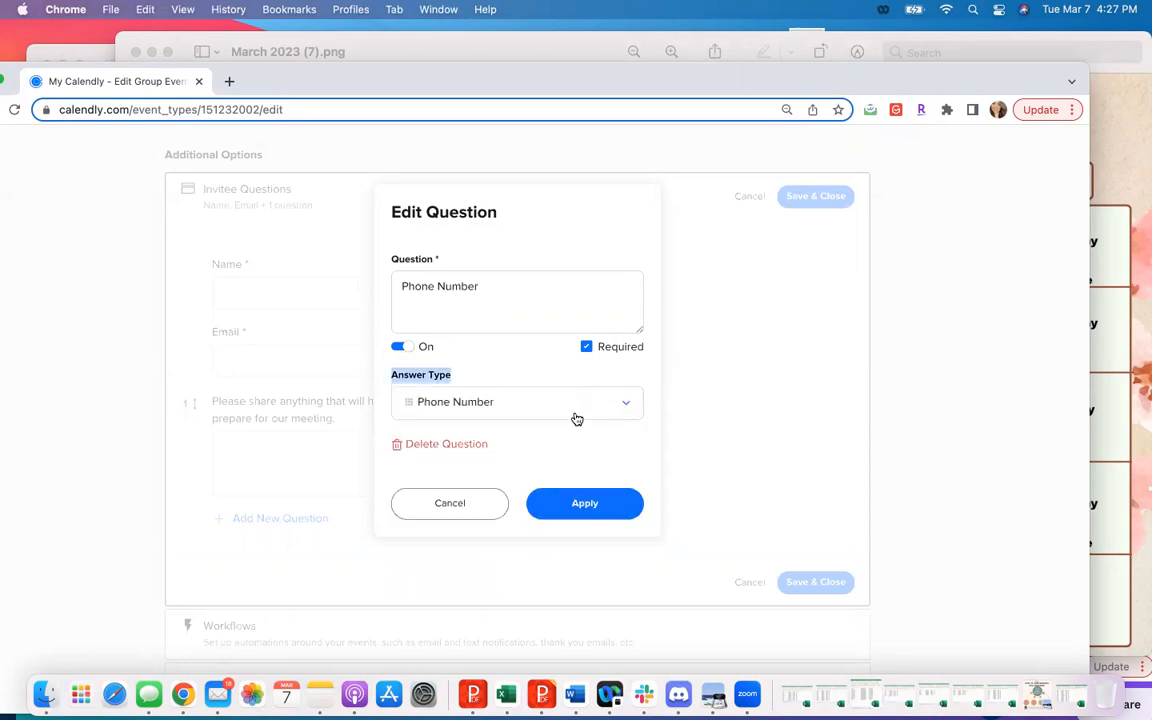
pyautogui.click(572, 507)
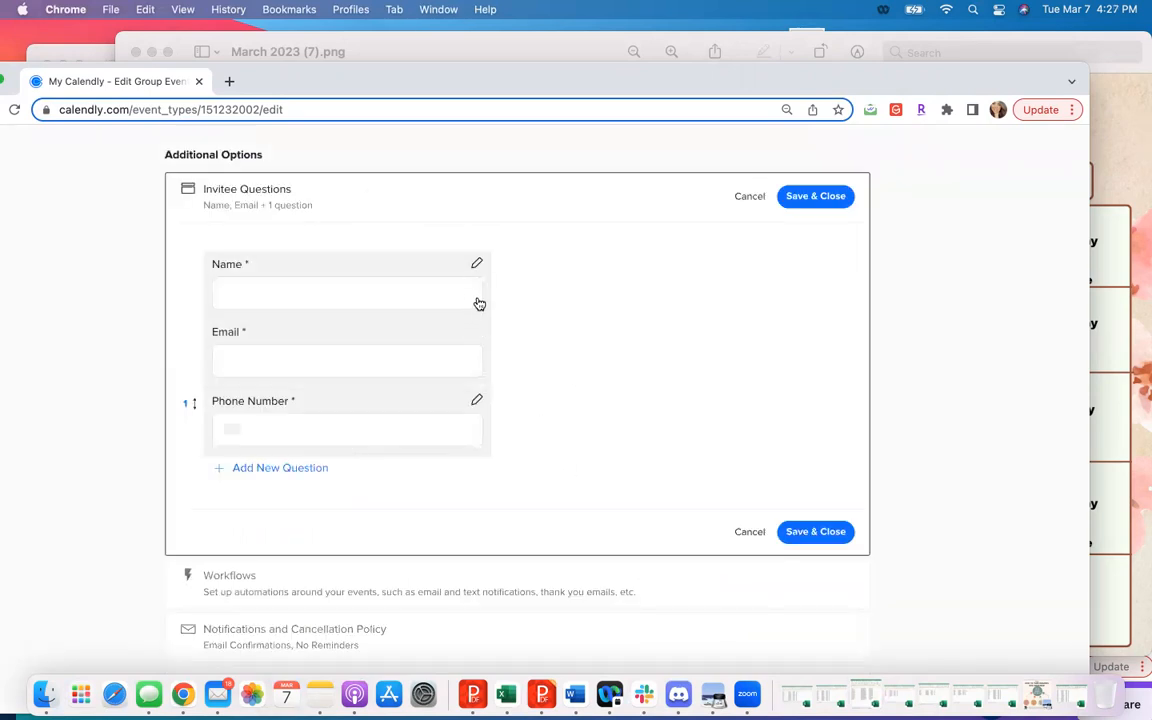
# - View the name question's settings without changing them, and save the invitee questions
pyautogui.click(477, 263)
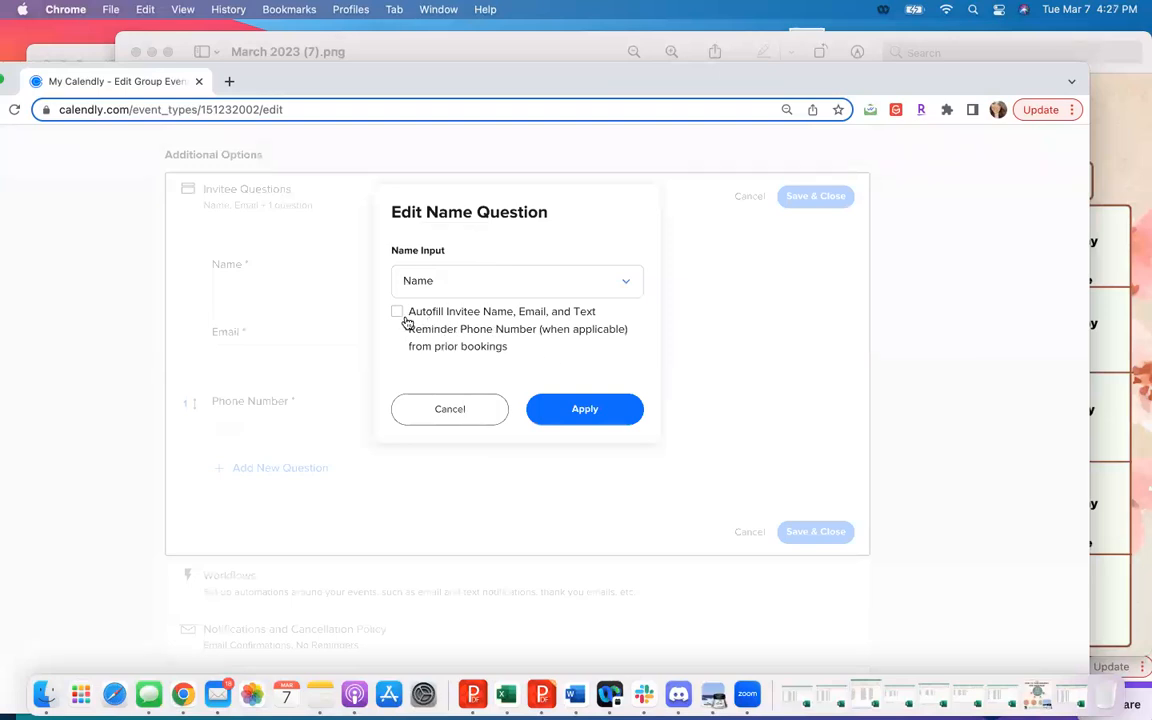
pyautogui.click(470, 411)
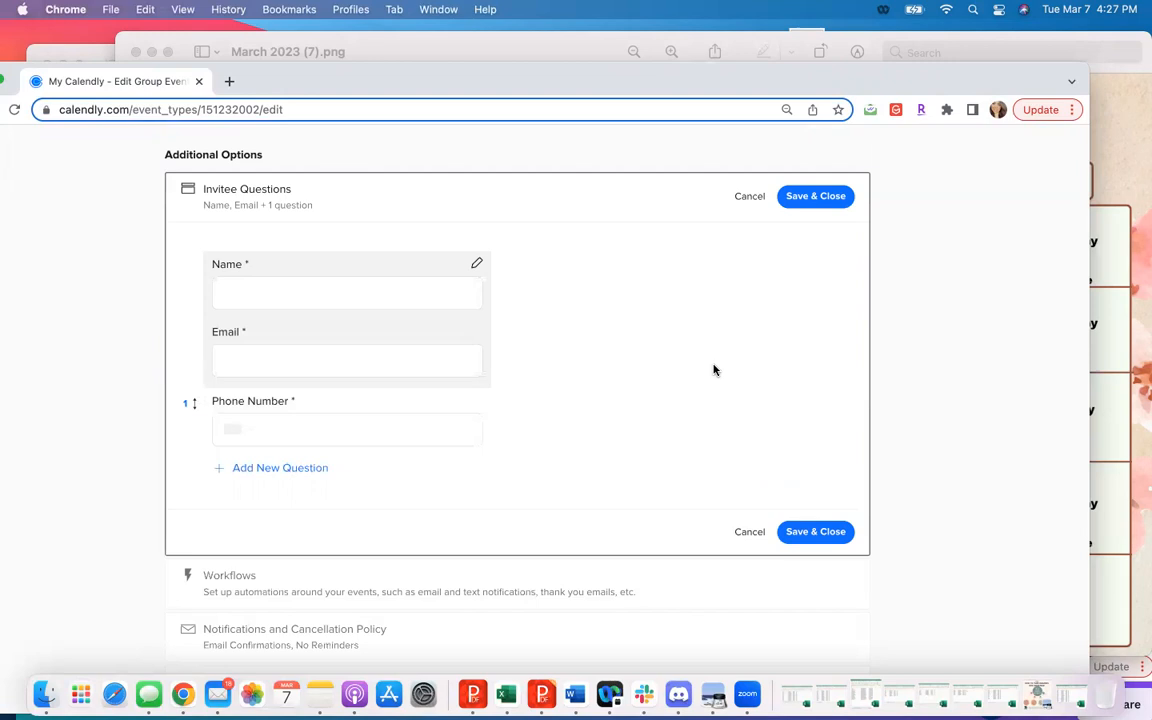
pyautogui.click(810, 532)
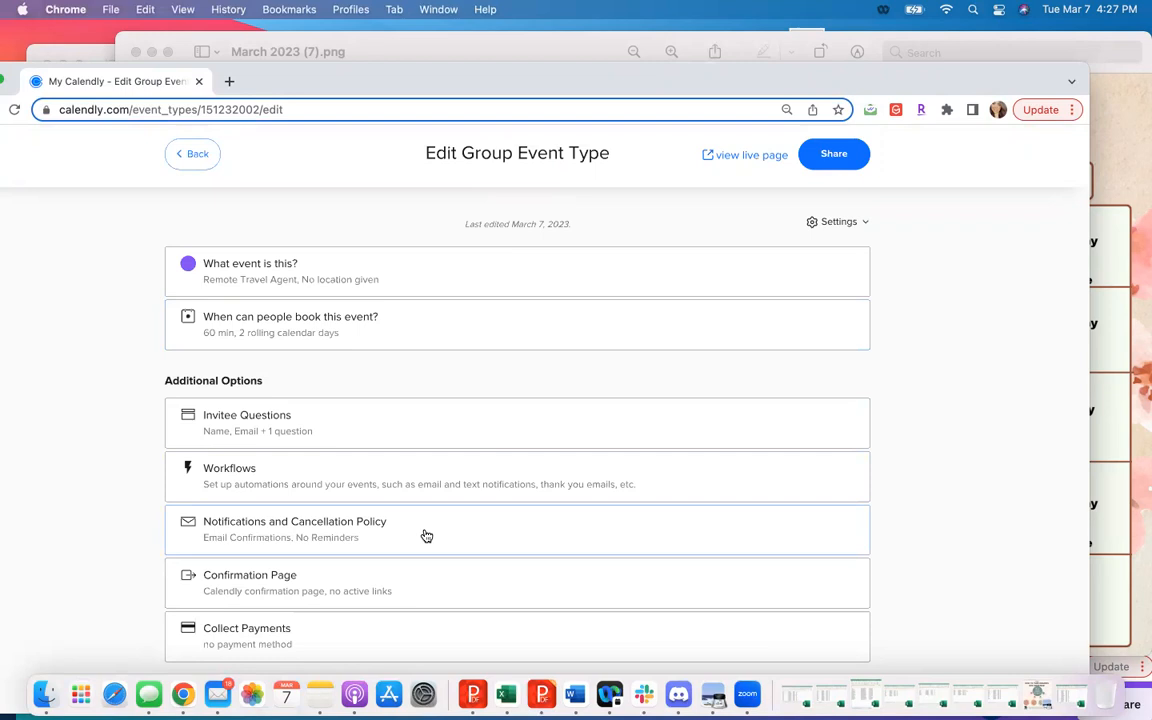
# - Open the email confirmation for personalization in the notifications settings and insert two blank lines after "scheduled." in its body
pyautogui.click(426, 537)
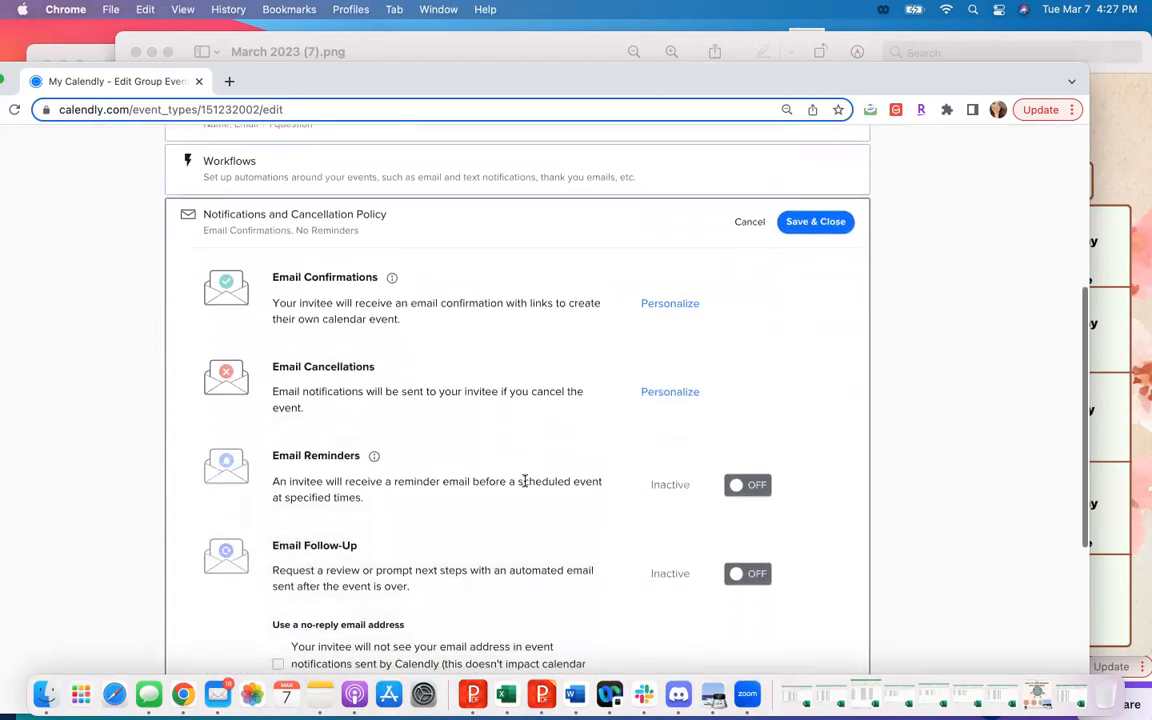
pyautogui.click(670, 300)
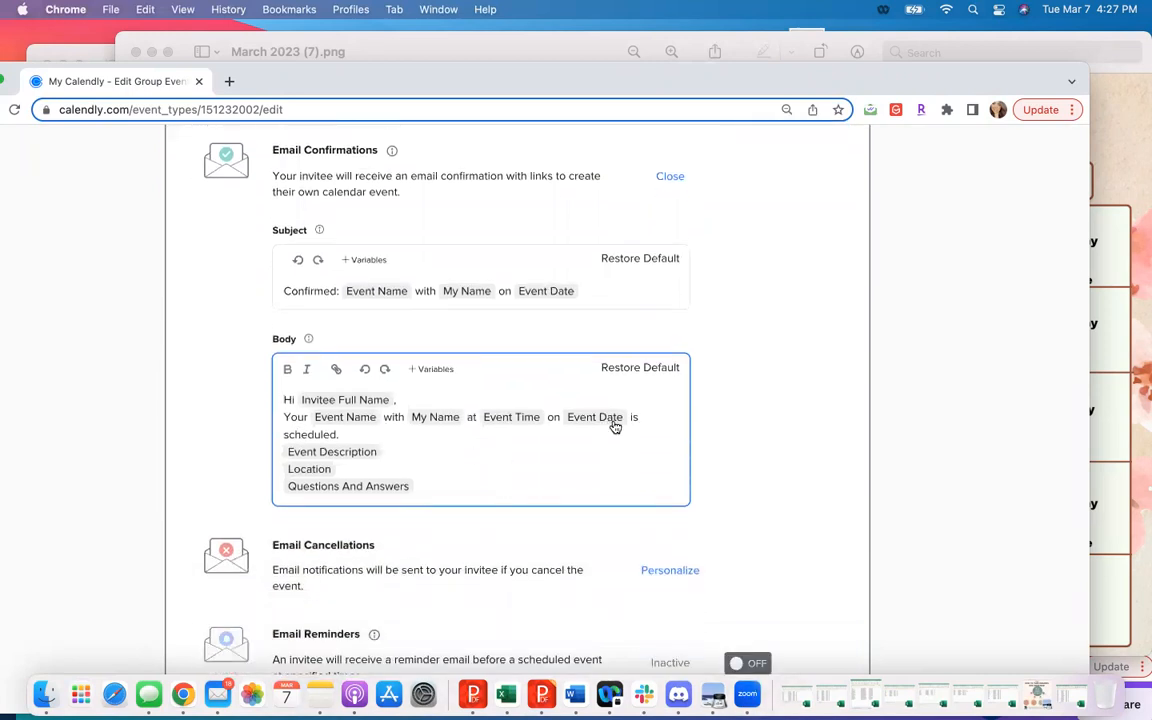
pyautogui.click(355, 433)
pyautogui.press('Return')
pyautogui.press('Return')
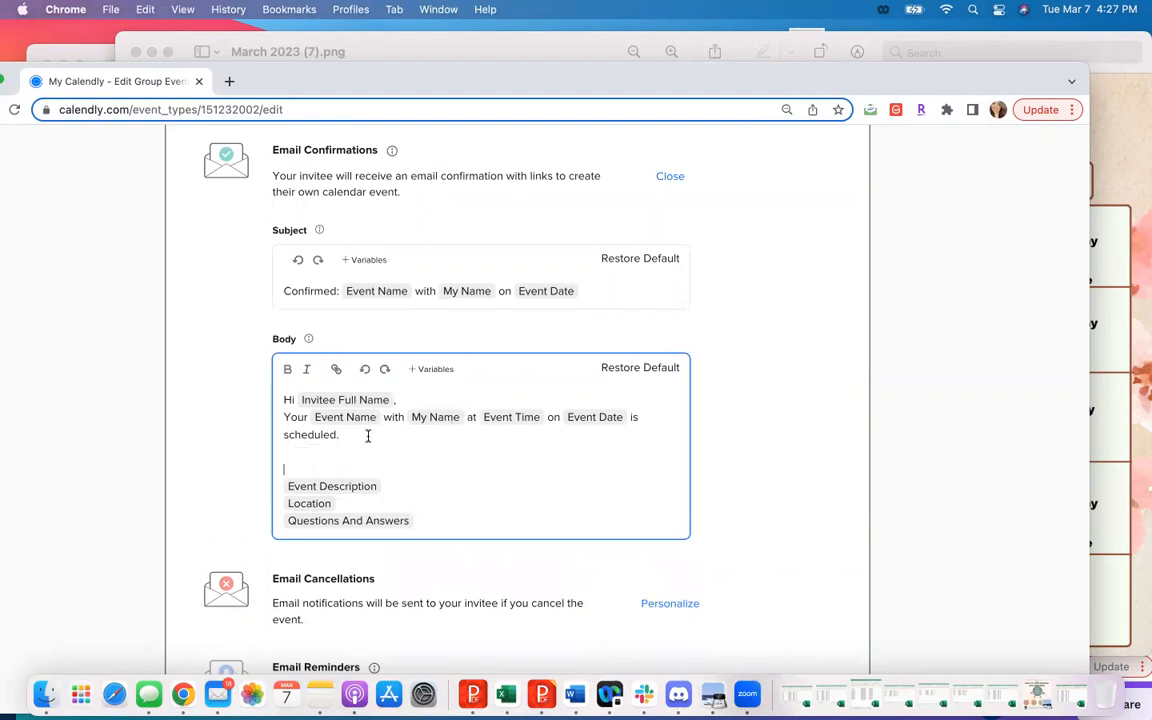
pyautogui.click(305, 457)
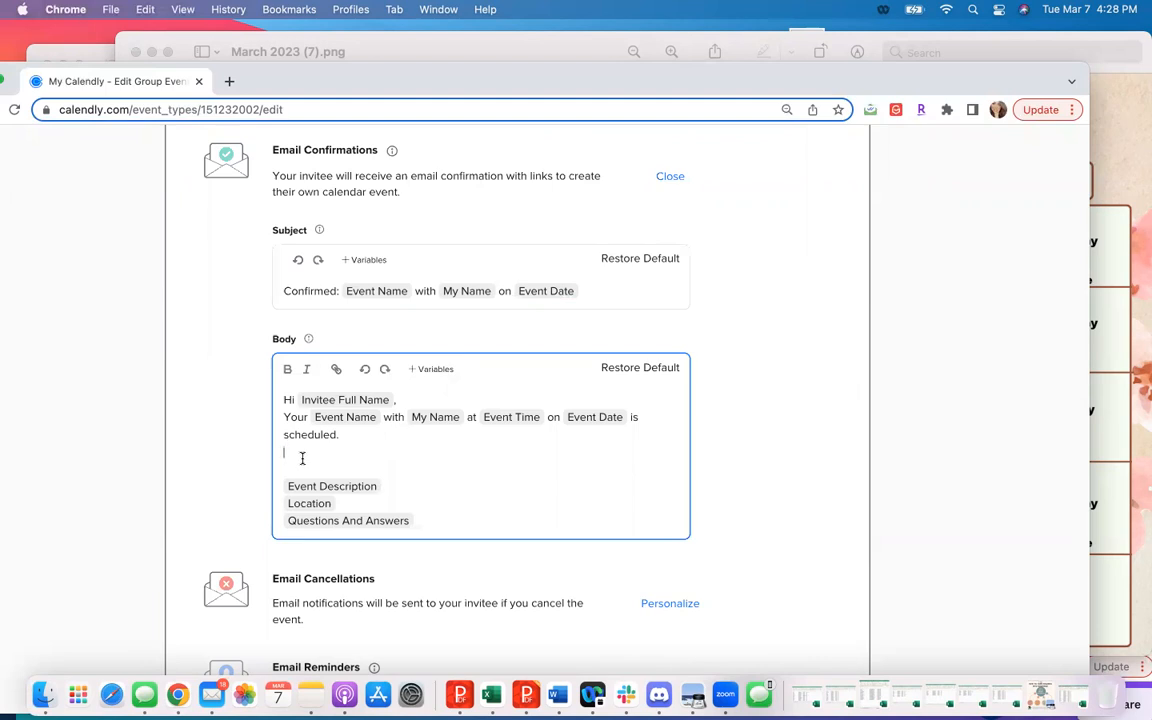
# - Switch to Notes and copy the text from "This will be a Live Meeting that explains EVERYTHING" through the closing name
pyautogui.moveTo(236, 74); pyautogui.dragTo(361, 72)
pyautogui.click(88, 47)
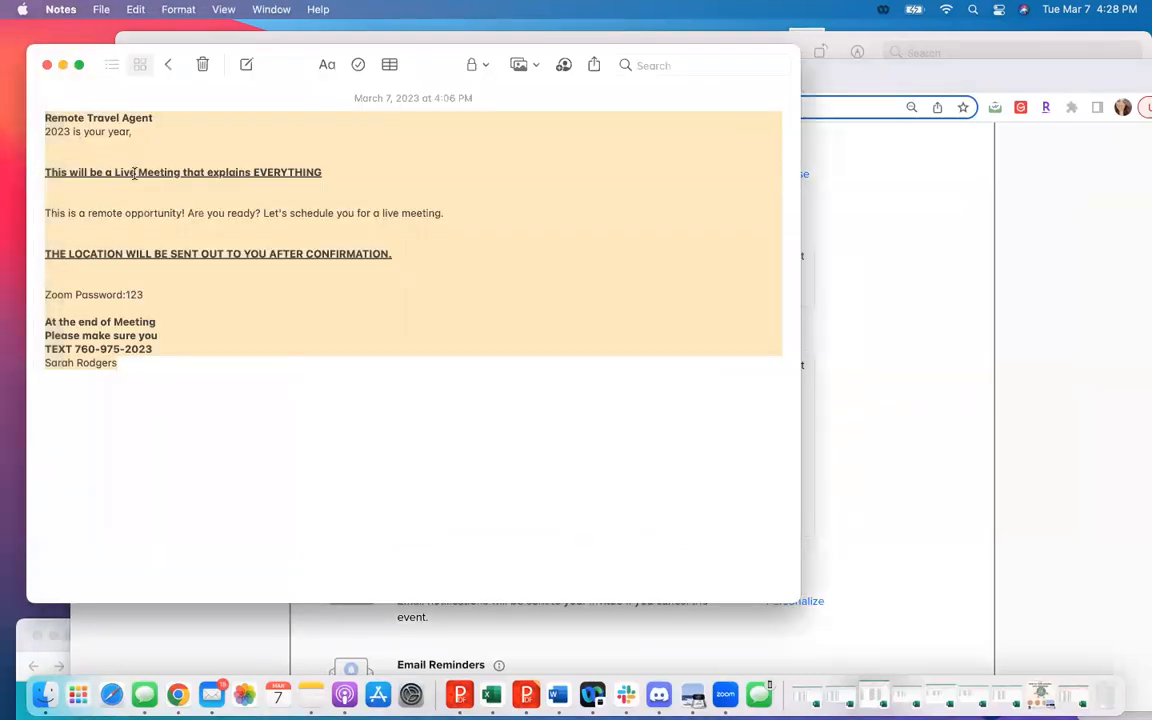
pyautogui.click(185, 340)
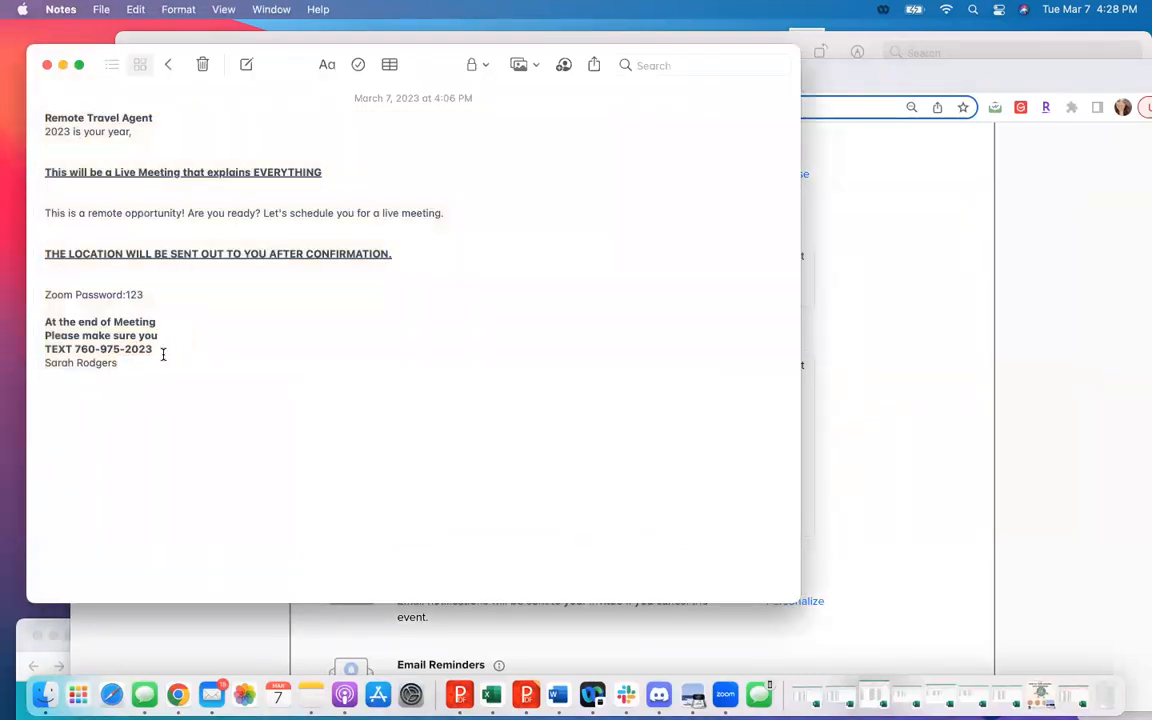
pyautogui.moveTo(118, 352); pyautogui.dragTo(52, 160)
pyautogui.press('super+c')
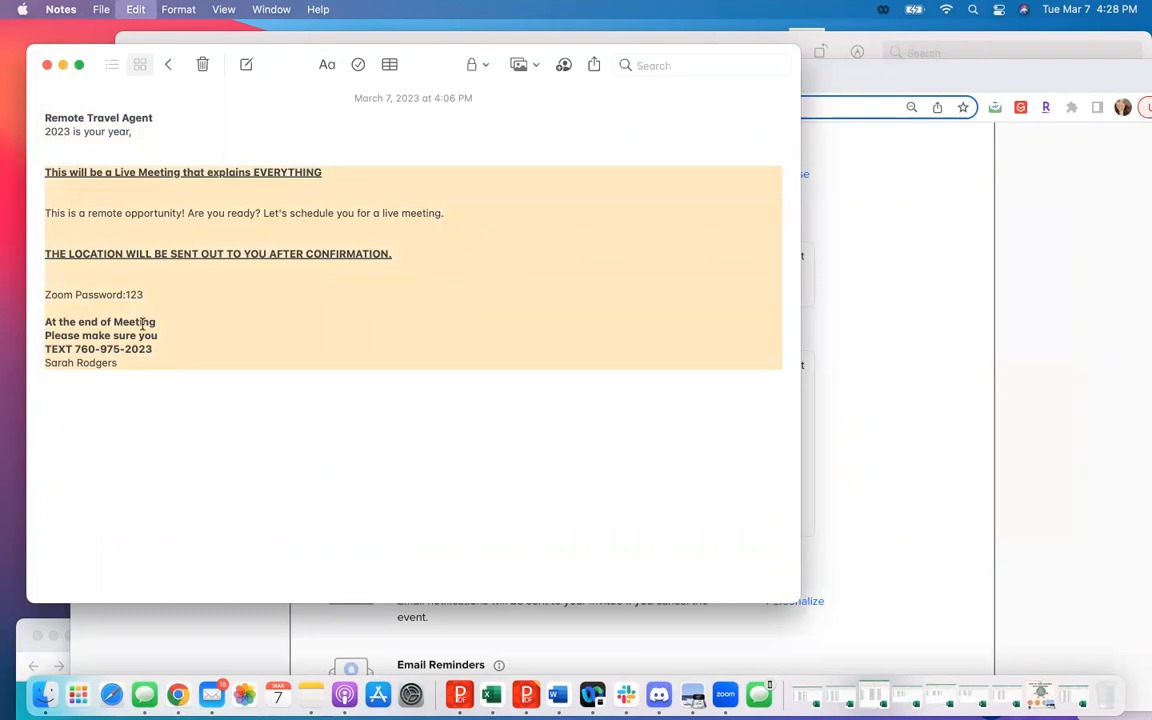
# - Switch back to Chrome and paste the copied meeting text, including the Zoom password, below "scheduled." in the confirmation body
pyautogui.rightClick(894, 402)
pyautogui.click(866, 399)
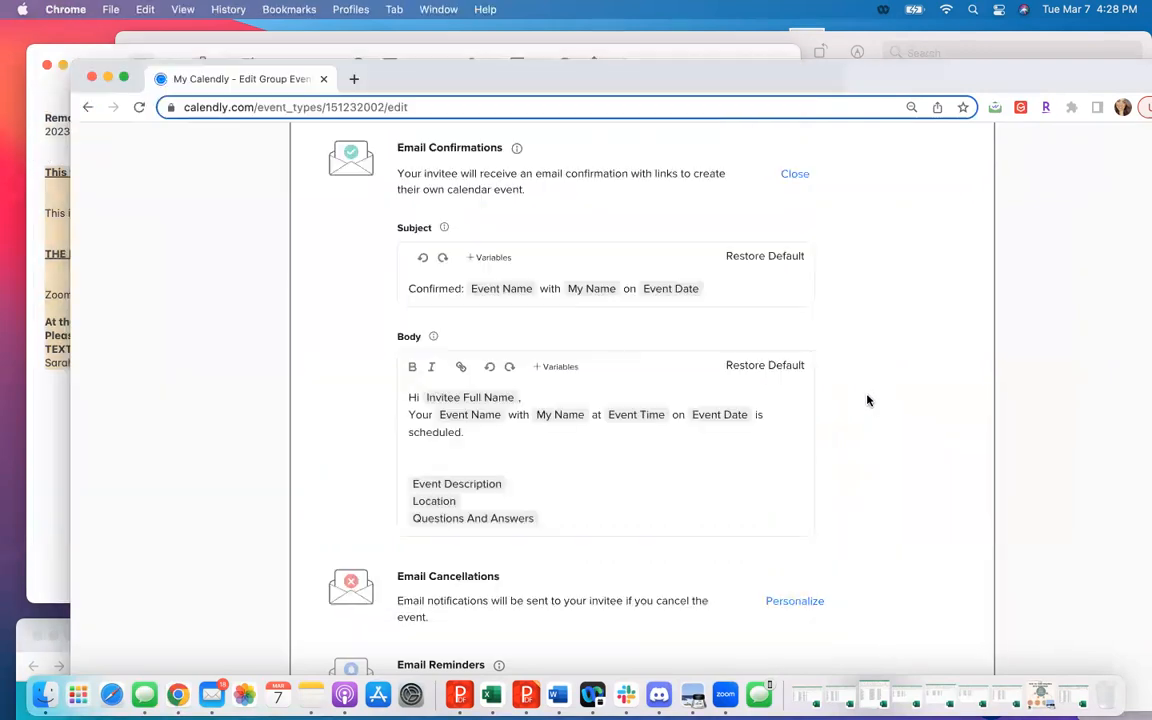
pyautogui.click(425, 451)
pyautogui.press('super+v')
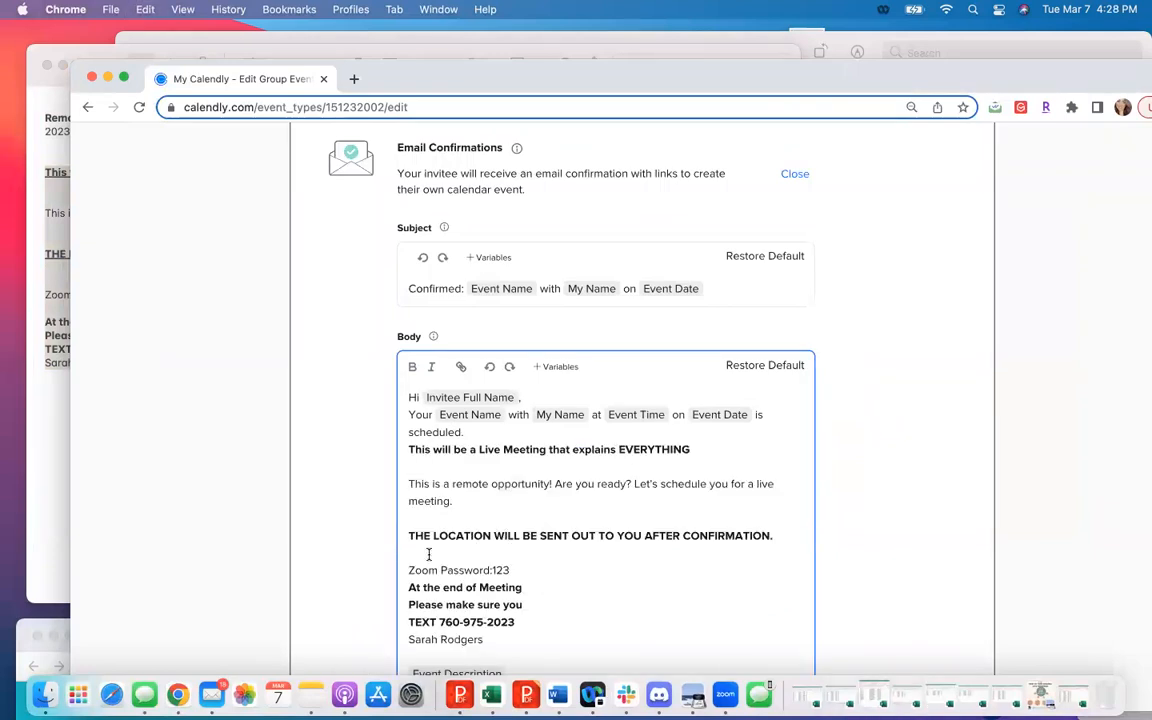
# - Replace the line "THE LOCATION WILL BE SENT OUT TO YOU AFTER CONFIRMATION." with the zoom.us meeting link
pyautogui.click(784, 538)
pyautogui.press('Return')
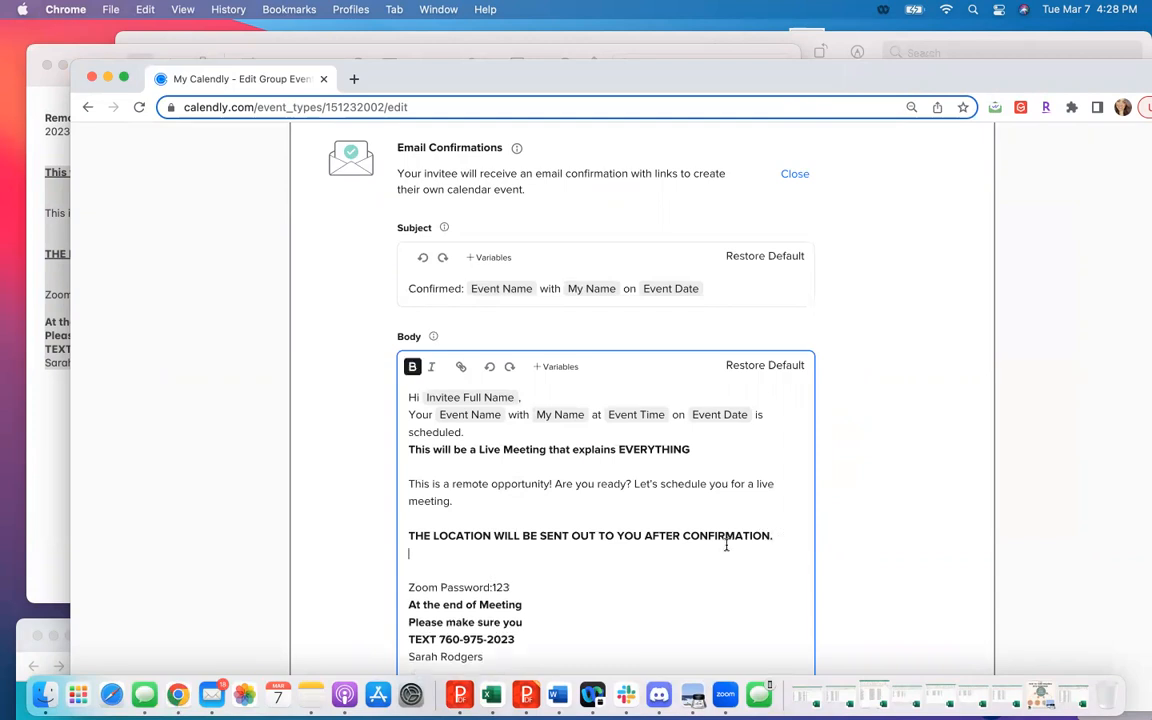
pyautogui.moveTo(789, 540); pyautogui.dragTo(418, 525)
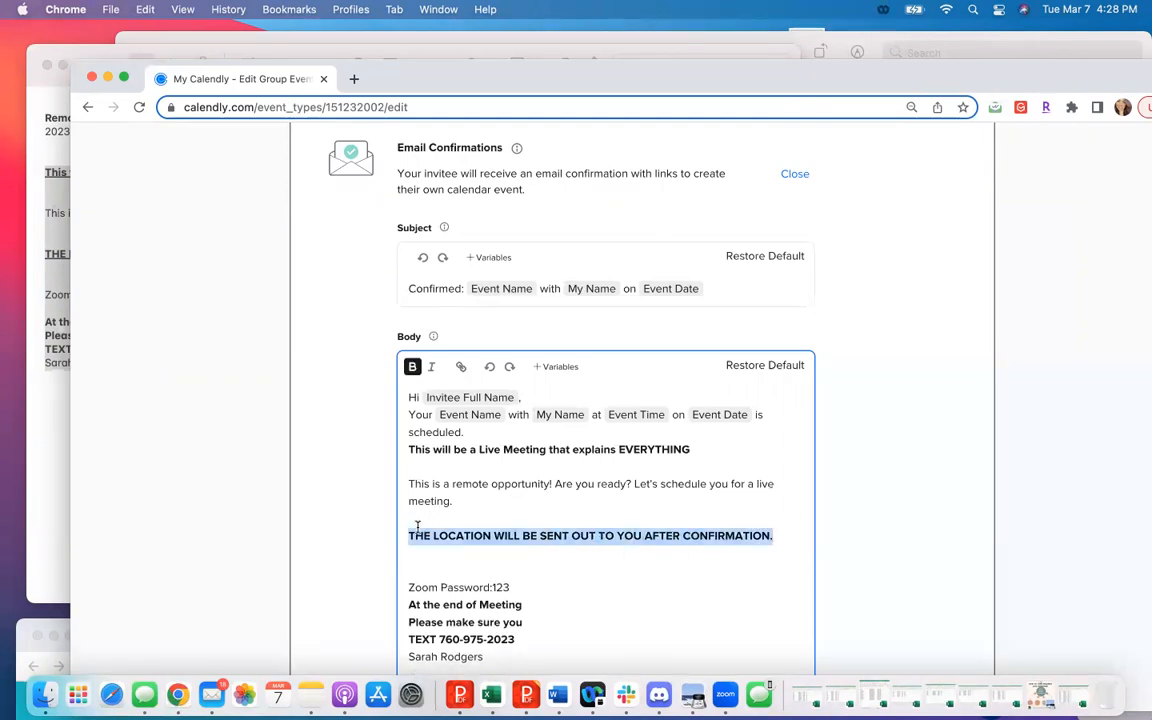
pyautogui.press('BackSpace')
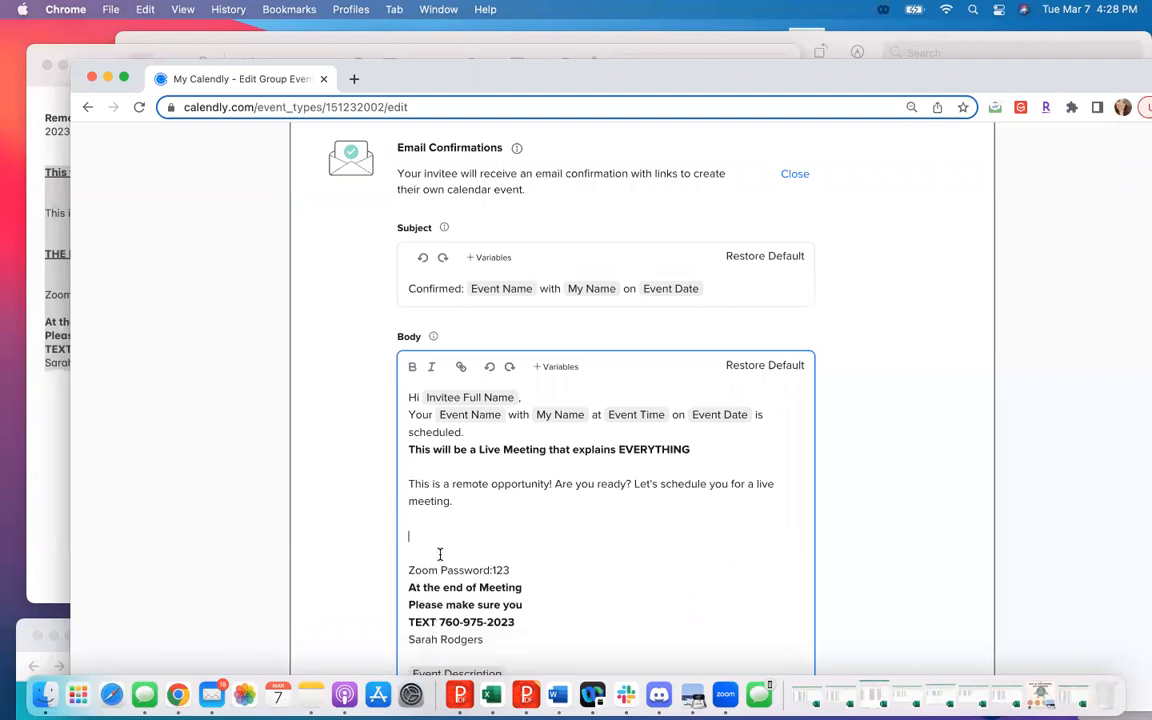
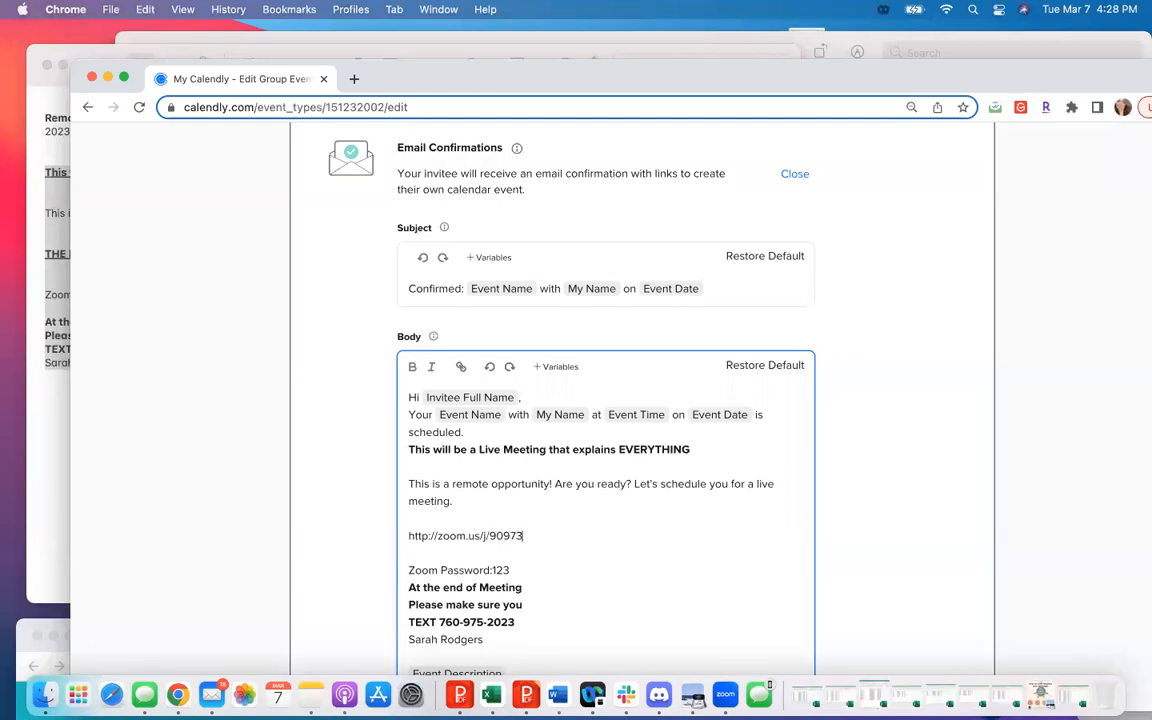
# - Insert a blank line between the Zoom password line and "At the end of Meeting" in the confirmation body
pyautogui.click(580, 621)
pyautogui.click(406, 570)
pyautogui.press('BackSpace')
pyautogui.press('Return')
pyautogui.click(406, 588)
pyautogui.press('Return')
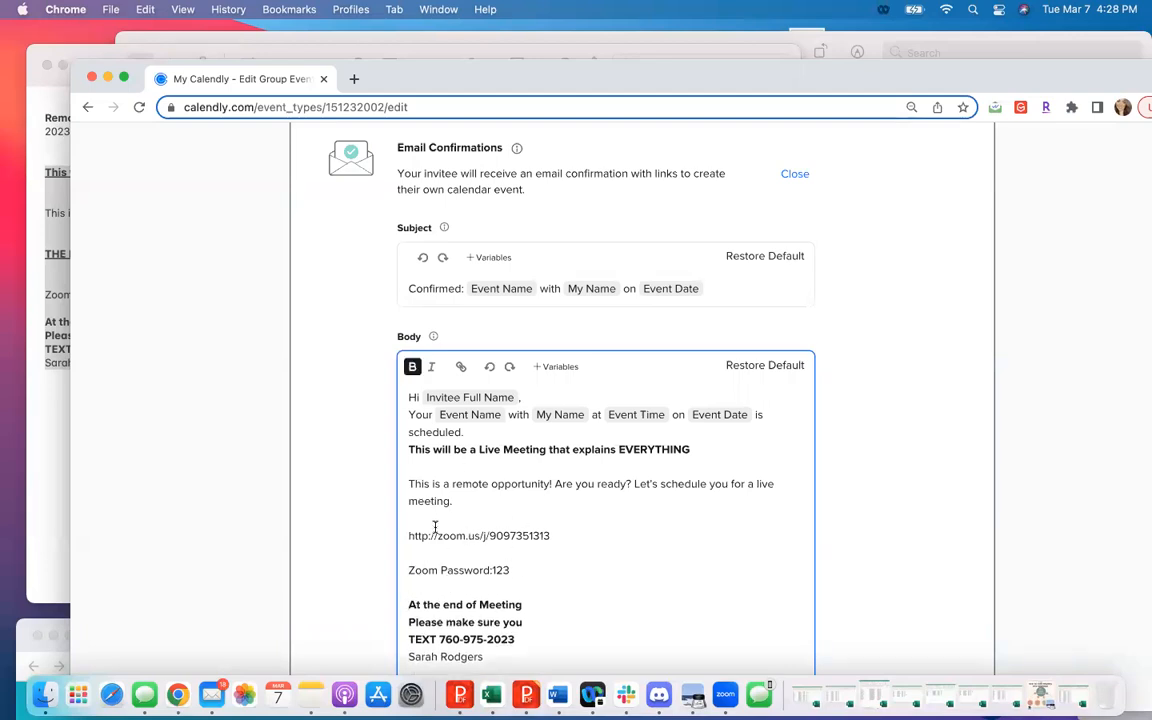
# - Copy the Zoom link and password lines from the confirmation body and close the confirmation email editor
pyautogui.moveTo(530, 573); pyautogui.dragTo(392, 530)
pyautogui.press('super+c')
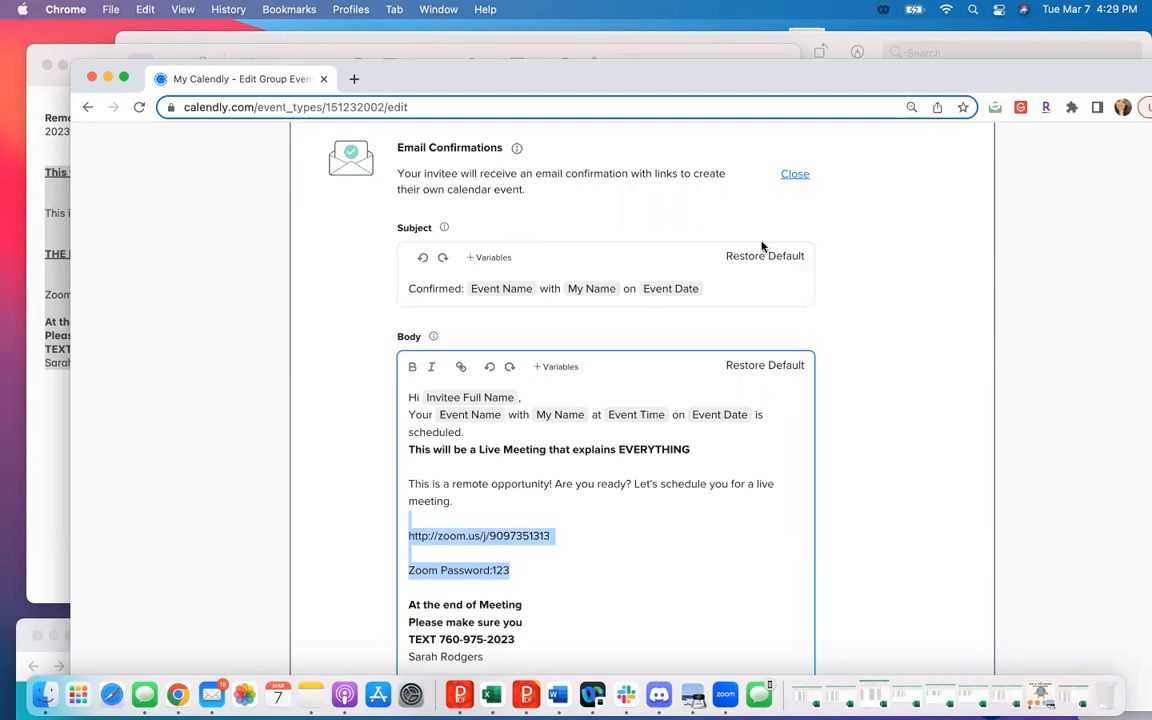
pyautogui.scroll(-2, 548, 553)
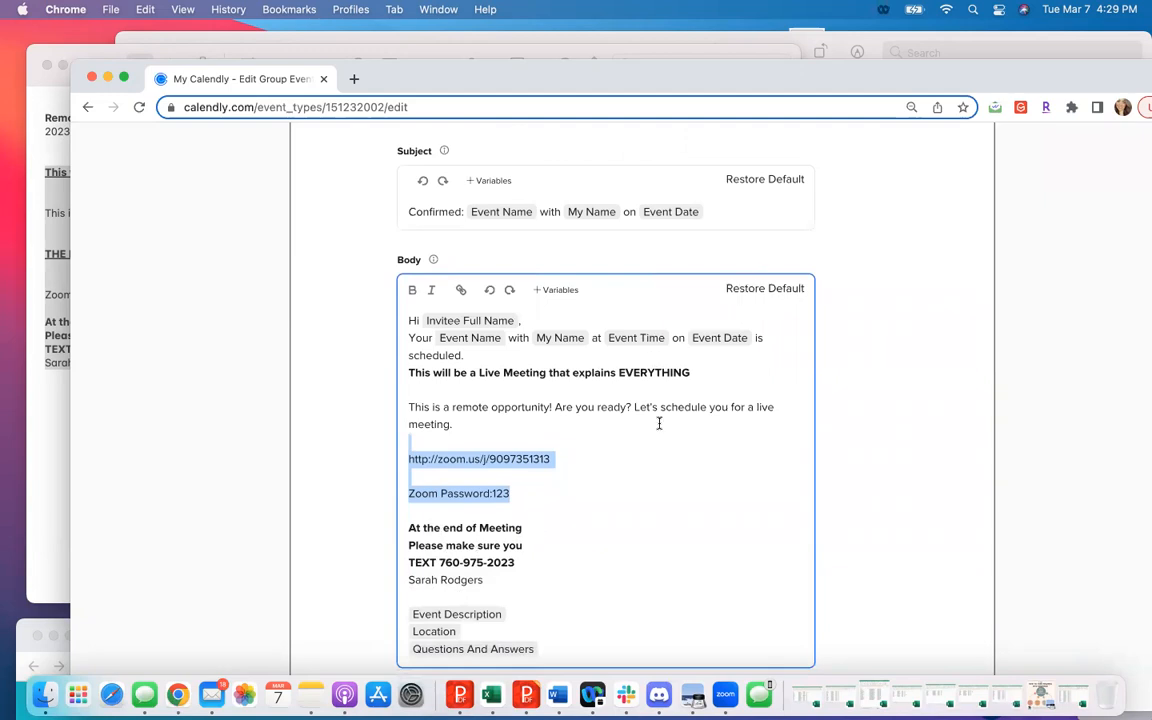
pyautogui.scroll(3, 818, 368)
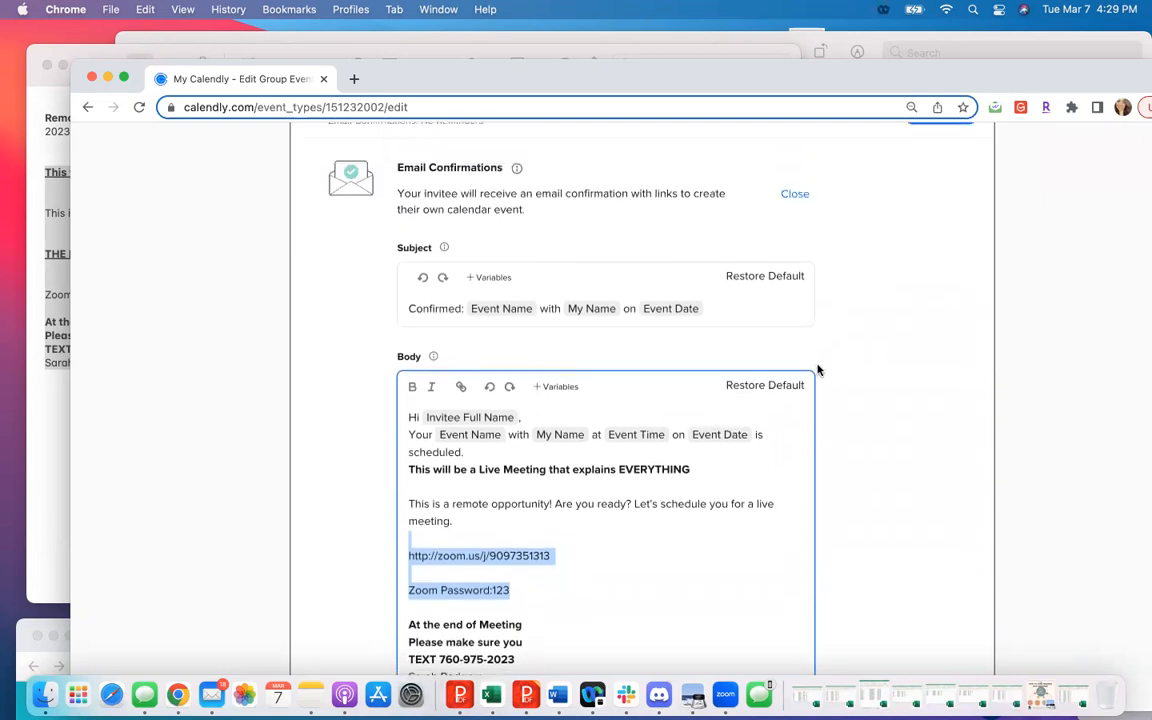
pyautogui.click(797, 199)
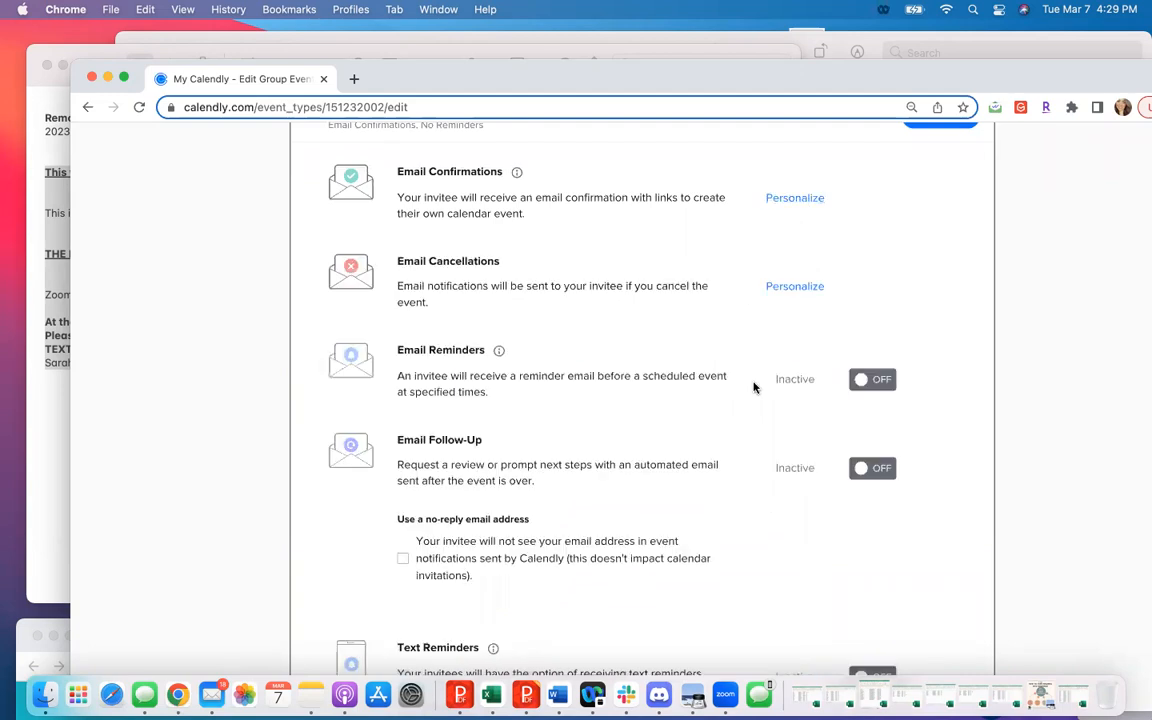
# - Turn on email reminders and open the reminder message for personalization
pyautogui.scroll(-3, 754, 387)
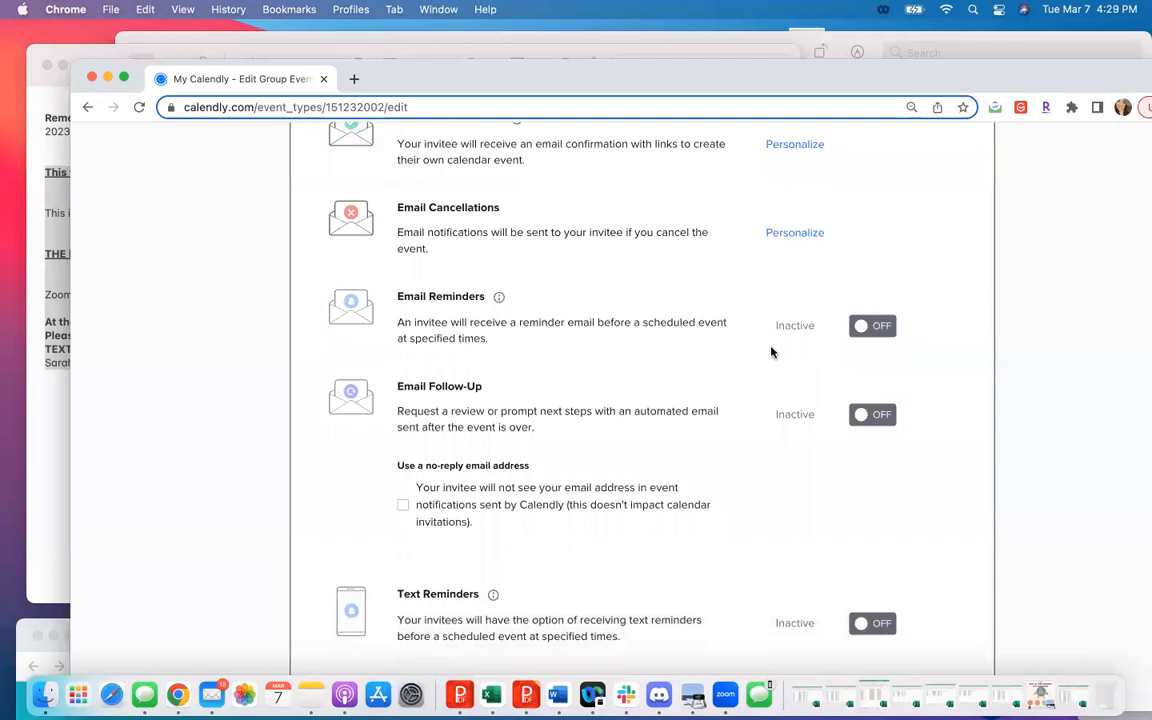
pyautogui.click(882, 334)
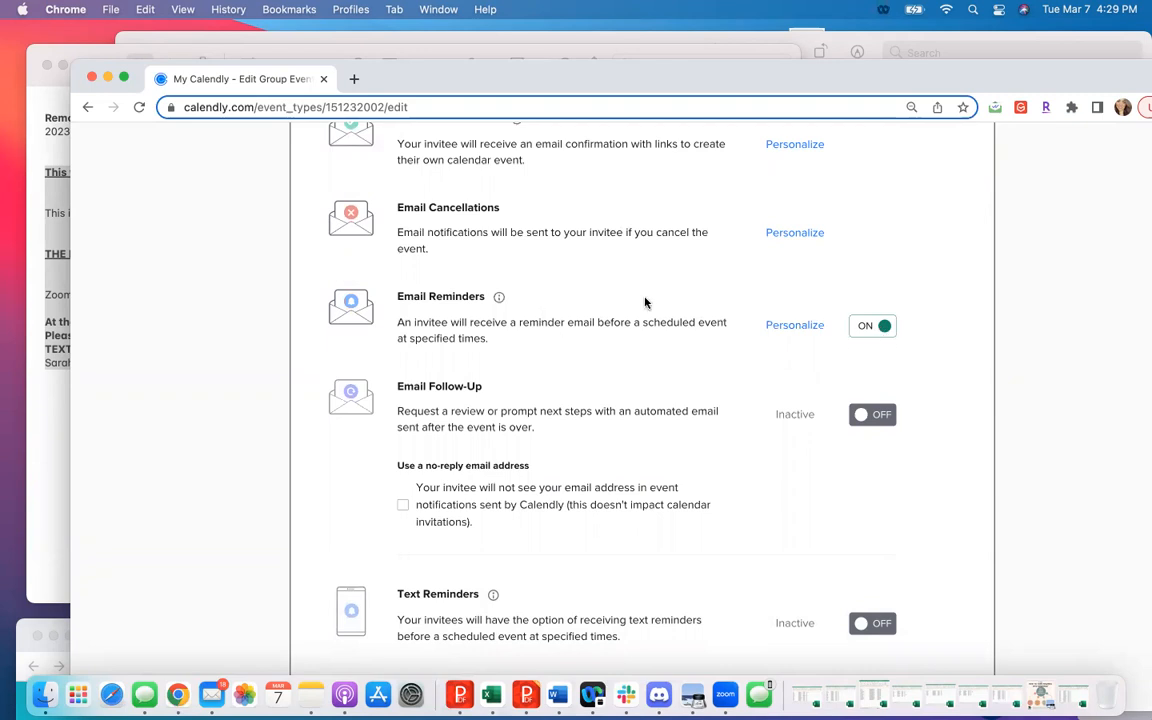
pyautogui.click(795, 328)
pyautogui.scroll(-3, 670, 427)
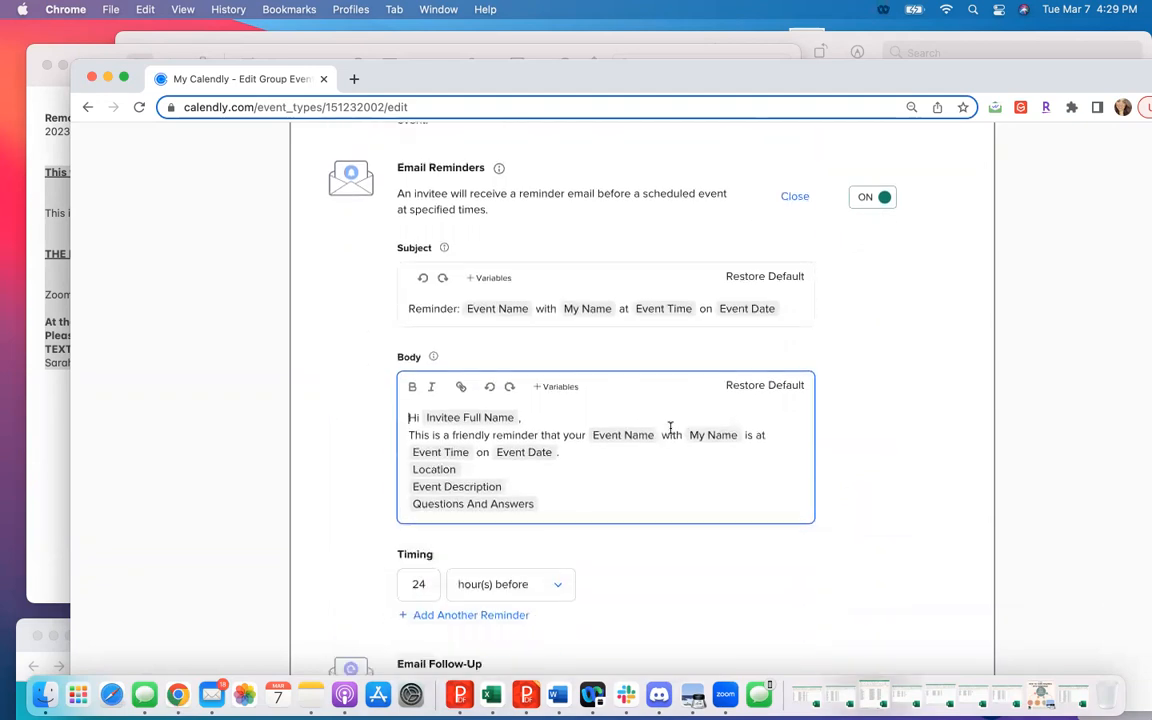
# - Insert blank lines after the Event Date sentence in the reminder body and paste the Zoom link and Zoom password there
pyautogui.click(574, 455)
pyautogui.press('Return')
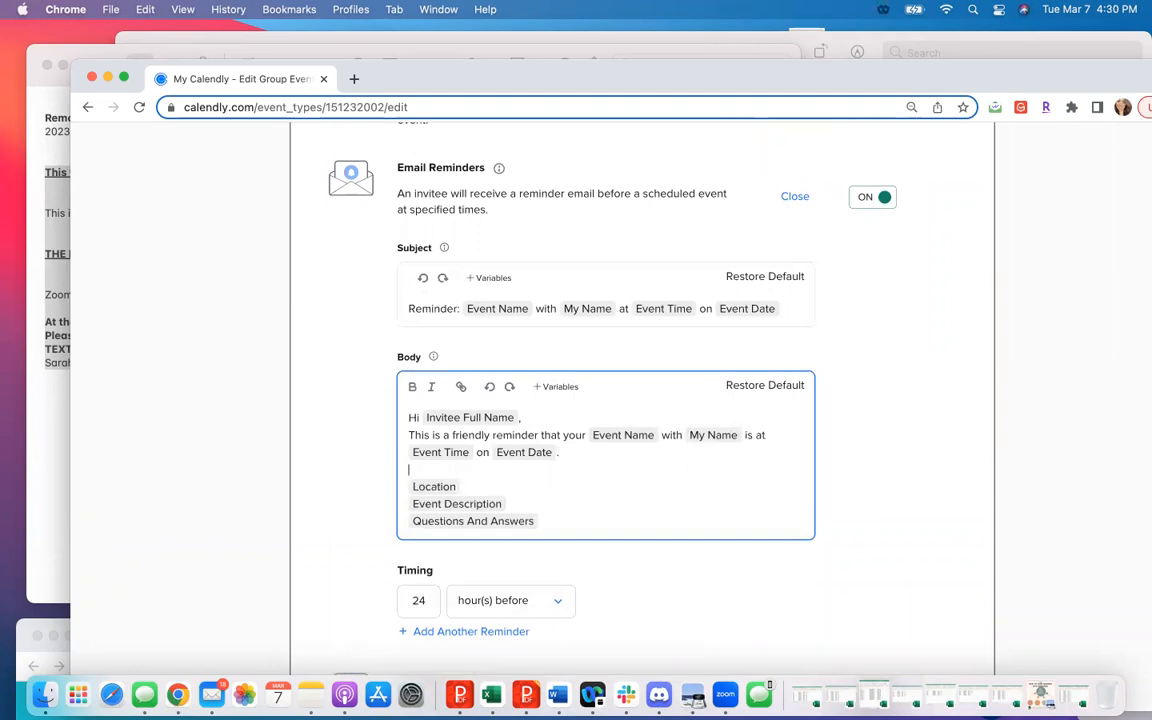
pyautogui.press('Return')
pyautogui.press('Return')
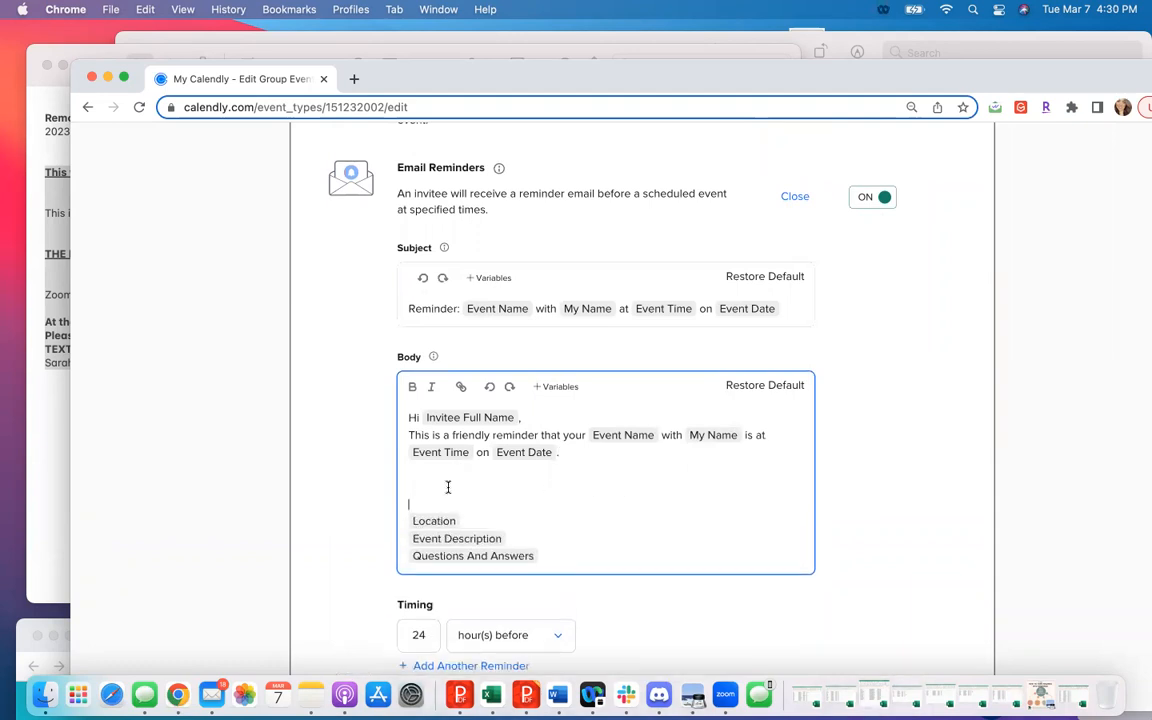
pyautogui.press('super+v')
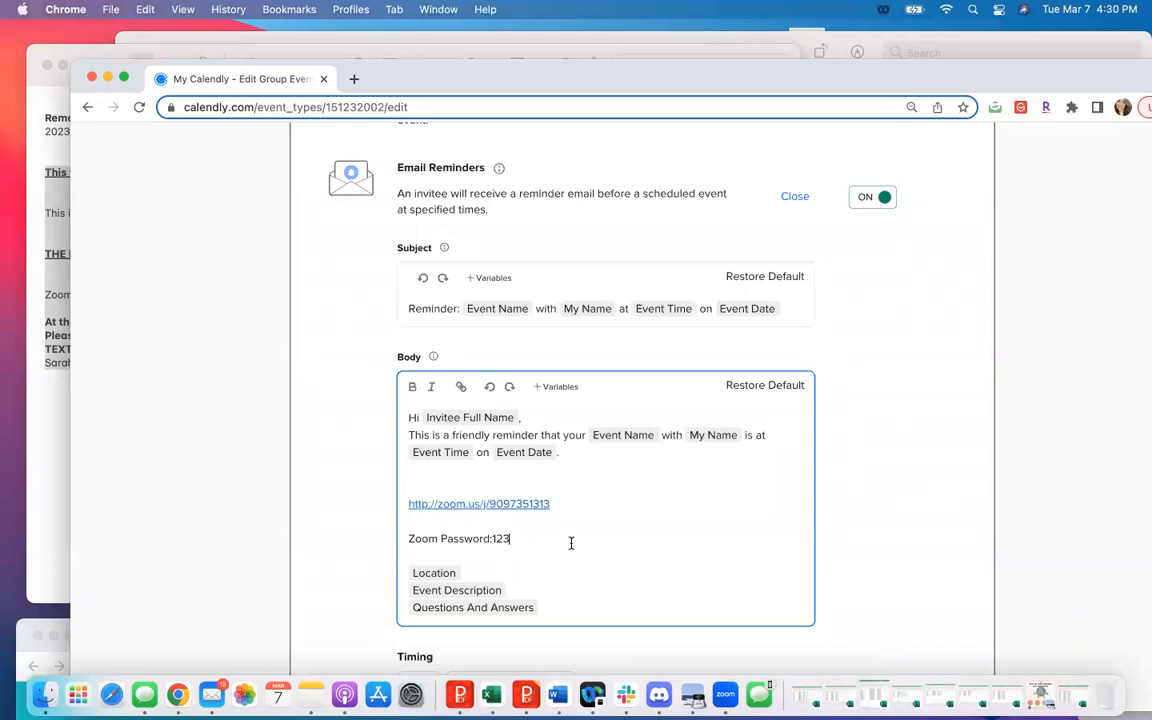
pyautogui.press('Return')
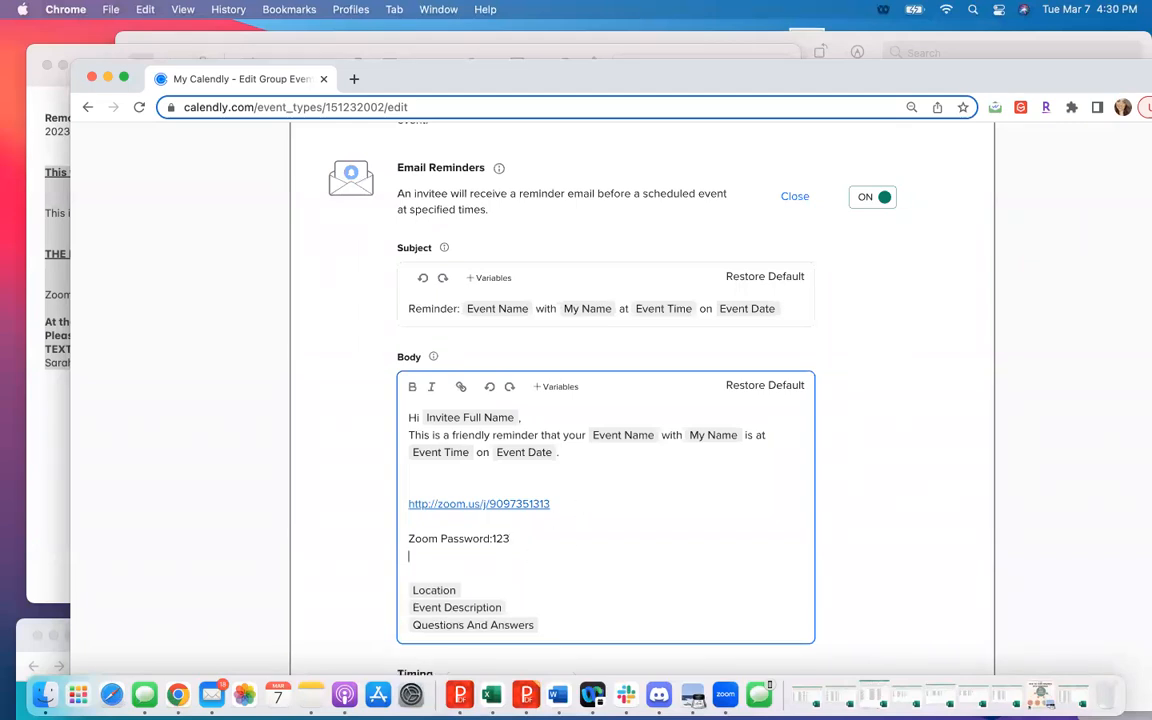
pyautogui.press('super+v')
pyautogui.moveTo(548, 612); pyautogui.dragTo(380, 580)
pyautogui.press('BackSpace')
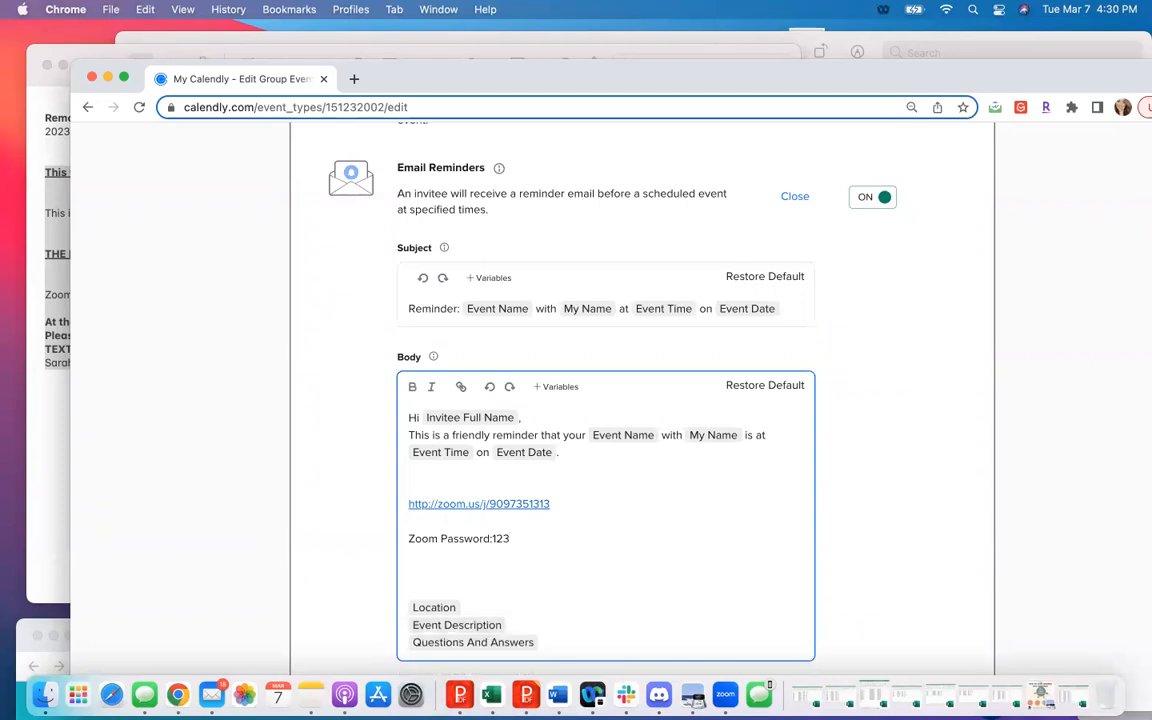
pyautogui.press('BackSpace')
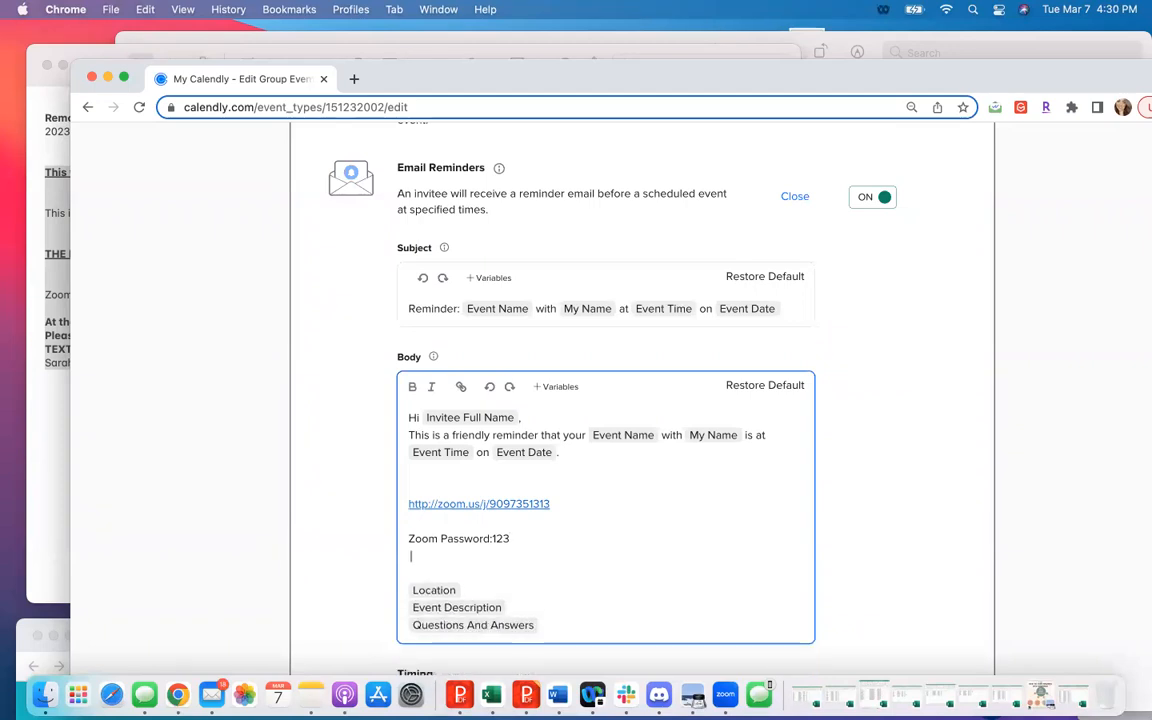
# - Add the line "to start join a scheduled Zoom meeting" below the Zoom password in the reminder email body, separated by a blank line
pyautogui.press('Return')
pyautogui.write('to start join a schedled')
pyautogui.press('BackSpace')
pyautogui.press('BackSpace')
pyautogui.press('BackSpace')
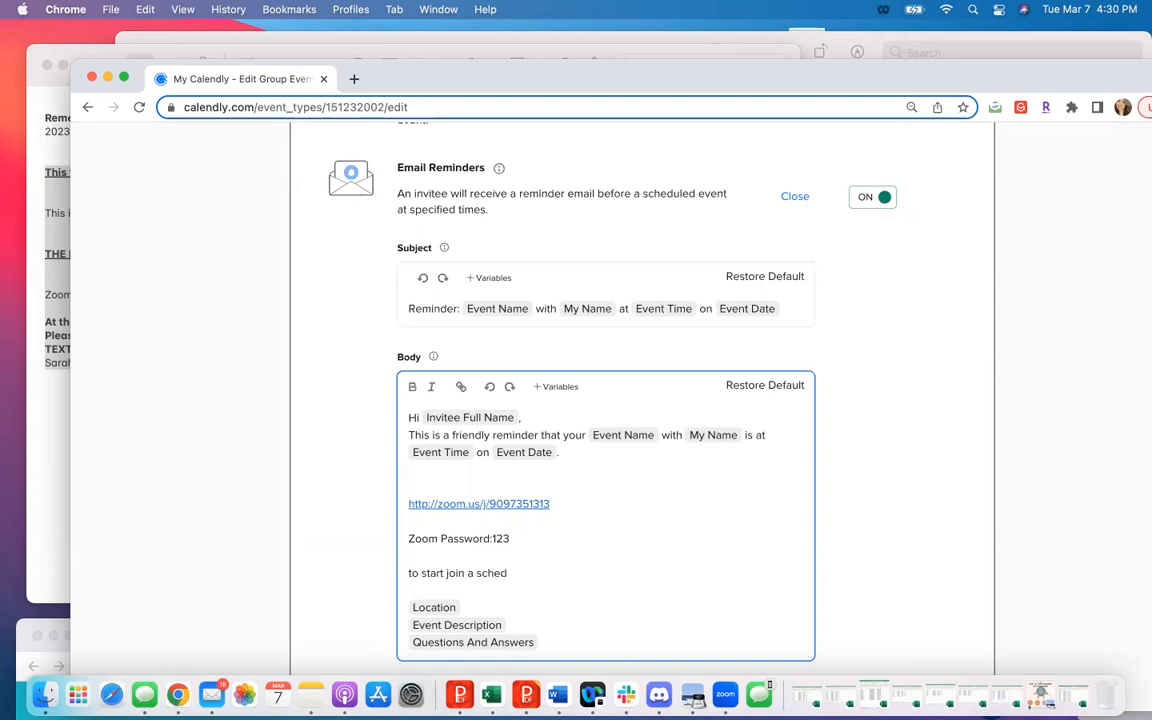
pyautogui.write('uled Zoom meeting')
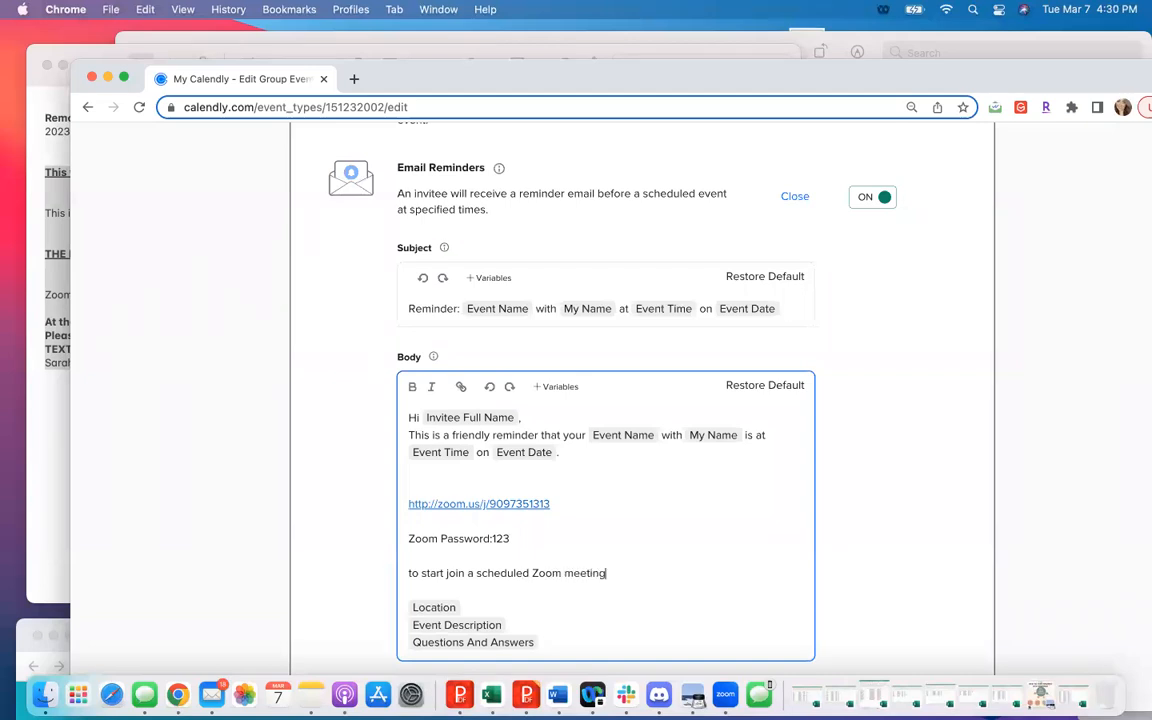
# - Add the line "Make sure to input your name otherwise we will call you Samsung or Iphone" to the reminder body
pyautogui.press('Return')
pyautogui.write('Make sure to')
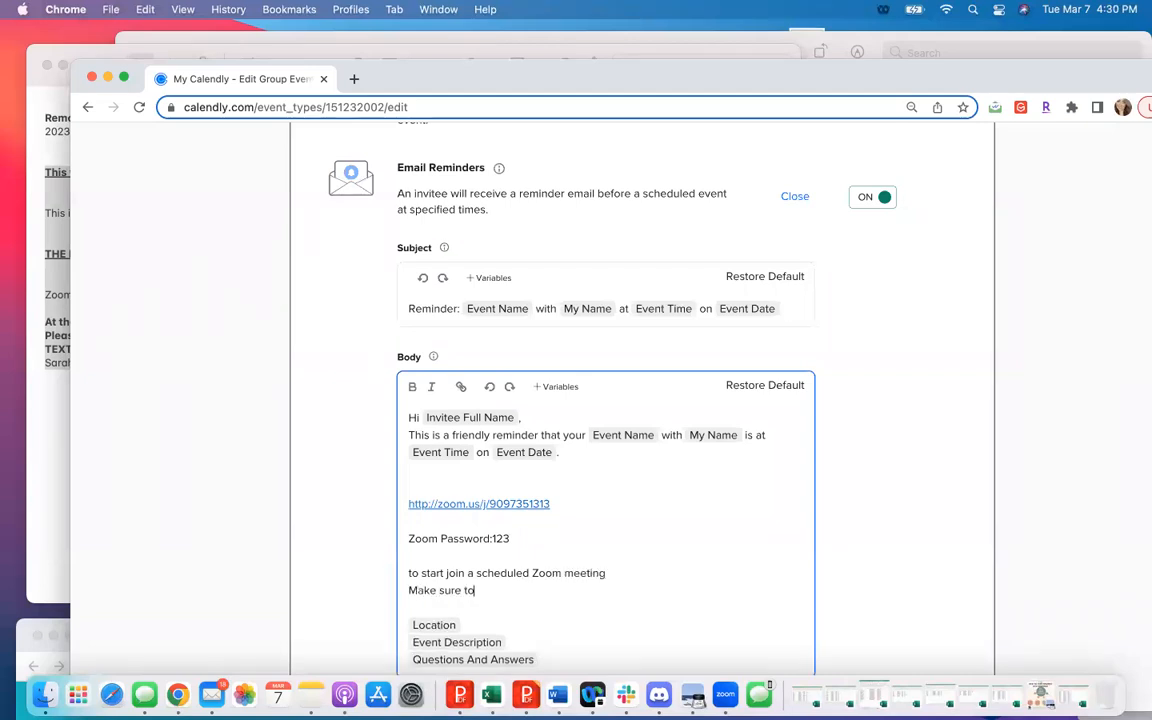
pyautogui.write(' input your name othwr')
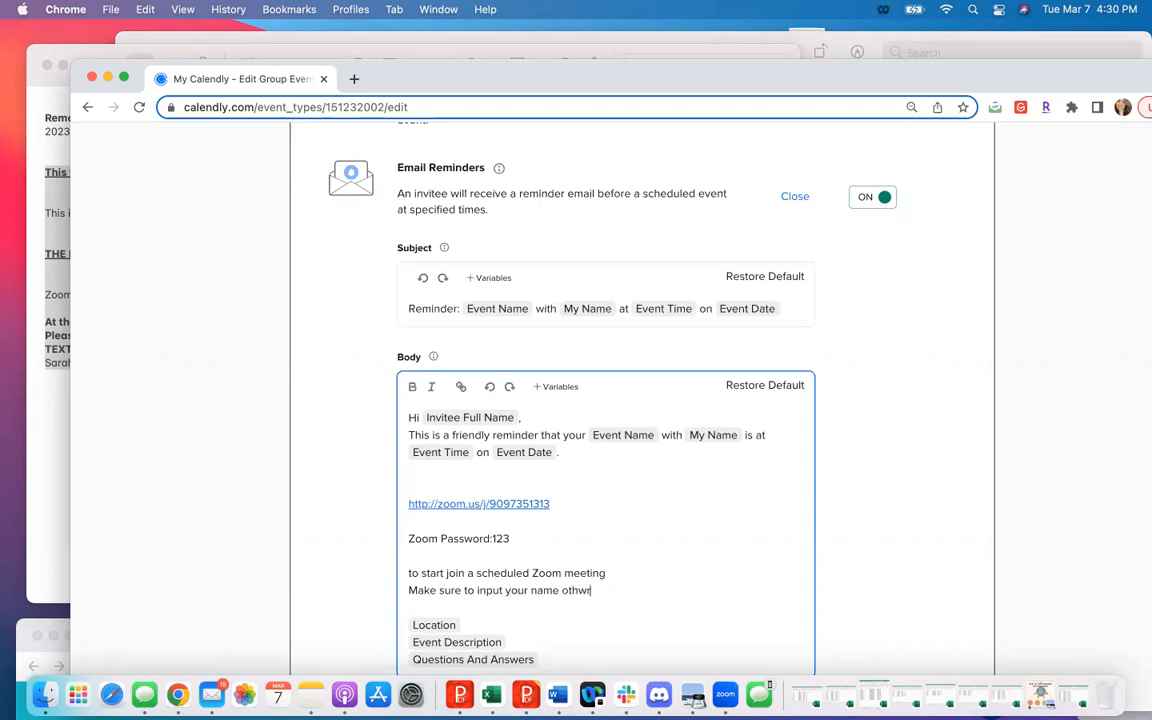
pyautogui.press('BackSpace')
pyautogui.press('BackSpace')
pyautogui.write('erwise we will call ')
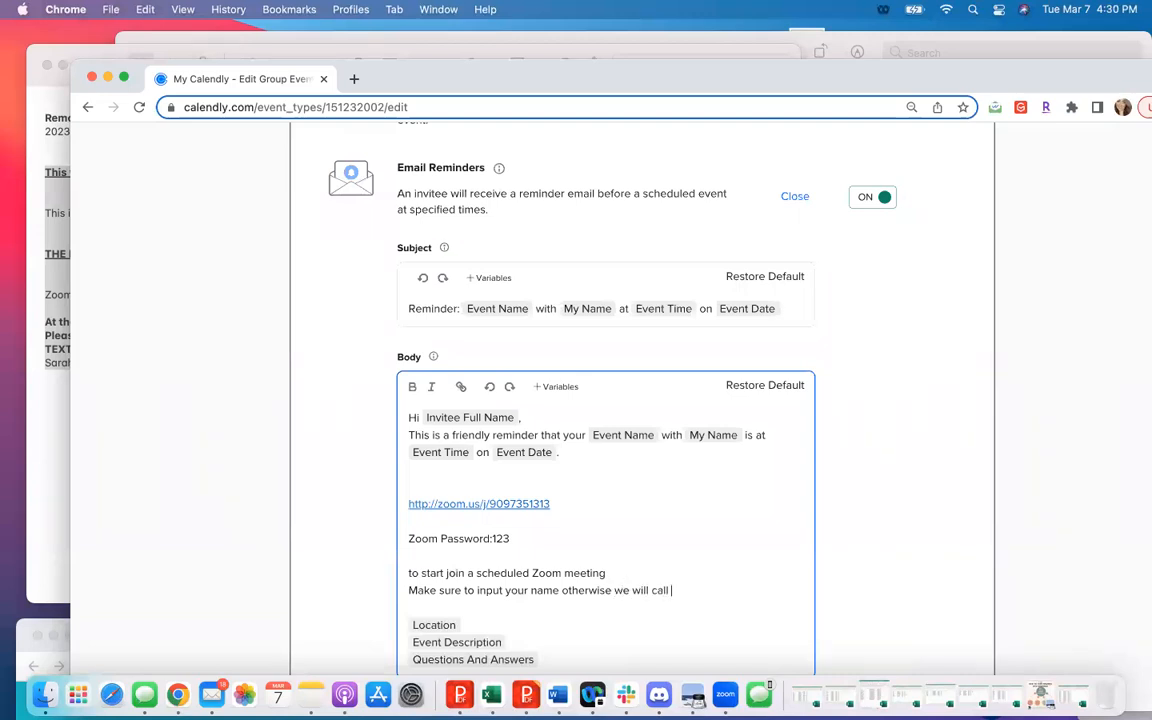
pyautogui.write('you Samsung or Iphone')
# - Add the line "Audio Options pick: Audio using internet or computer" below the name instruction in the reminder body
pyautogui.press('Return')
pyautogui.write('Adutio')
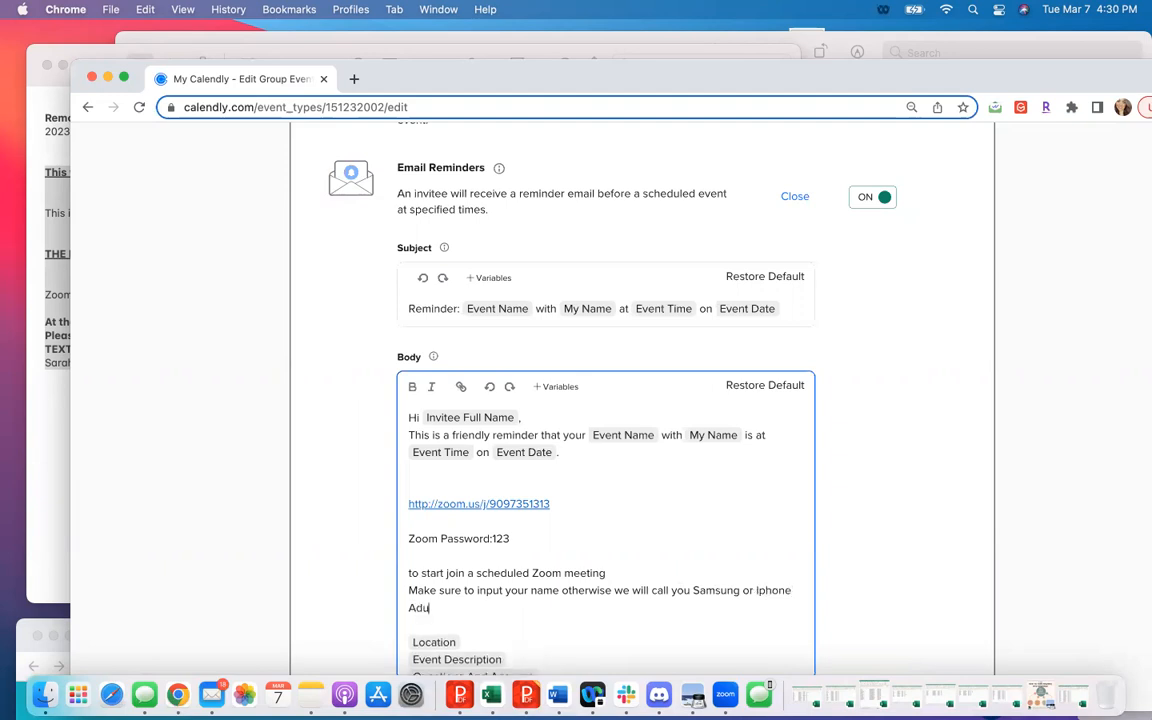
pyautogui.press('BackSpace')
pyautogui.press('BackSpace')
pyautogui.press('BackSpace')
pyautogui.press('BackSpace')
pyautogui.press('BackSpace')
pyautogui.press('BackSpace')
pyautogui.write('udio Pptions pick: Audio using internet or computer')
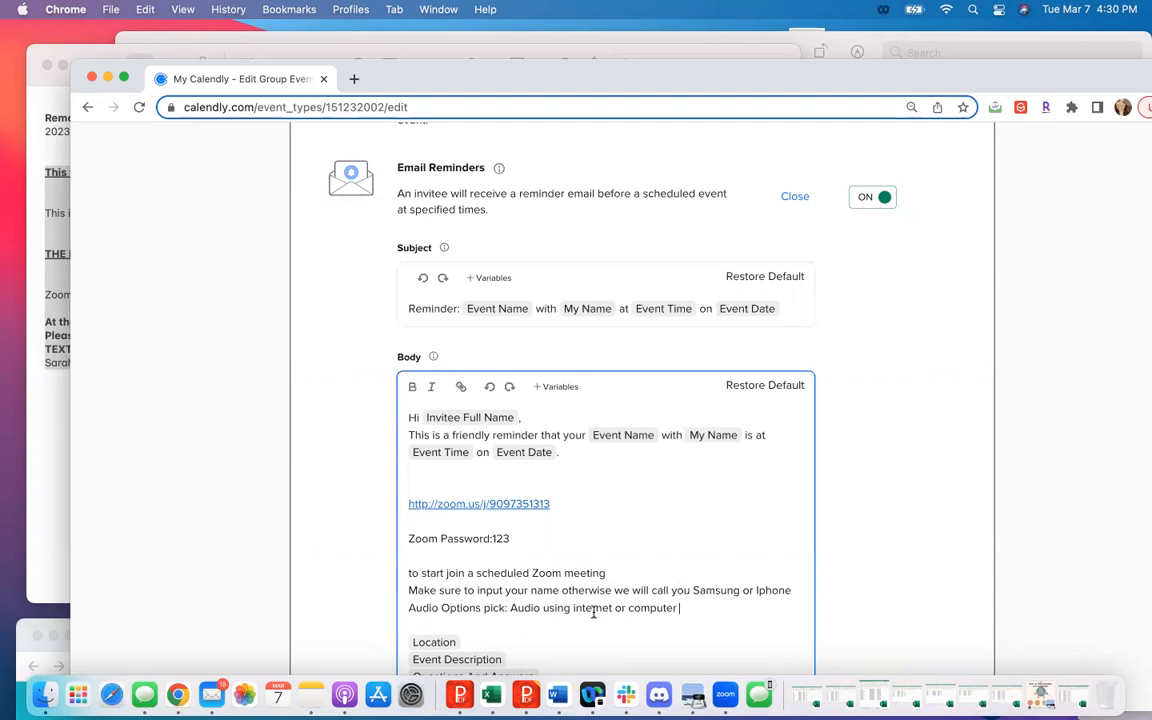
# - After a blank line in the reminder body, write "Make sure you put that you are invited by" followed by the host's full name
pyautogui.press('Return')
pyautogui.press('Return')
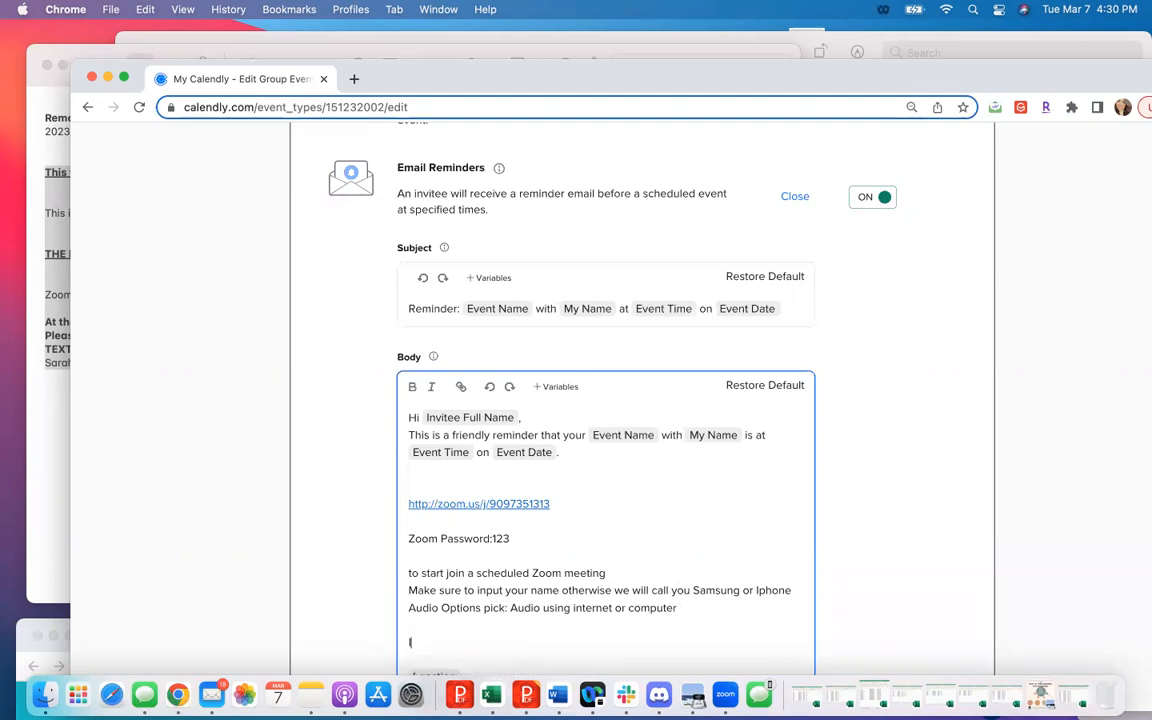
pyautogui.write('Make sure you put thatyou are')
pyautogui.press('BackSpace')
pyautogui.press('BackSpace')
pyautogui.press('BackSpace')
pyautogui.press('BackSpace')
pyautogui.press('BackSpace')
pyautogui.press('BackSpace')
pyautogui.press('BackSpace')
pyautogui.write('you are invite')
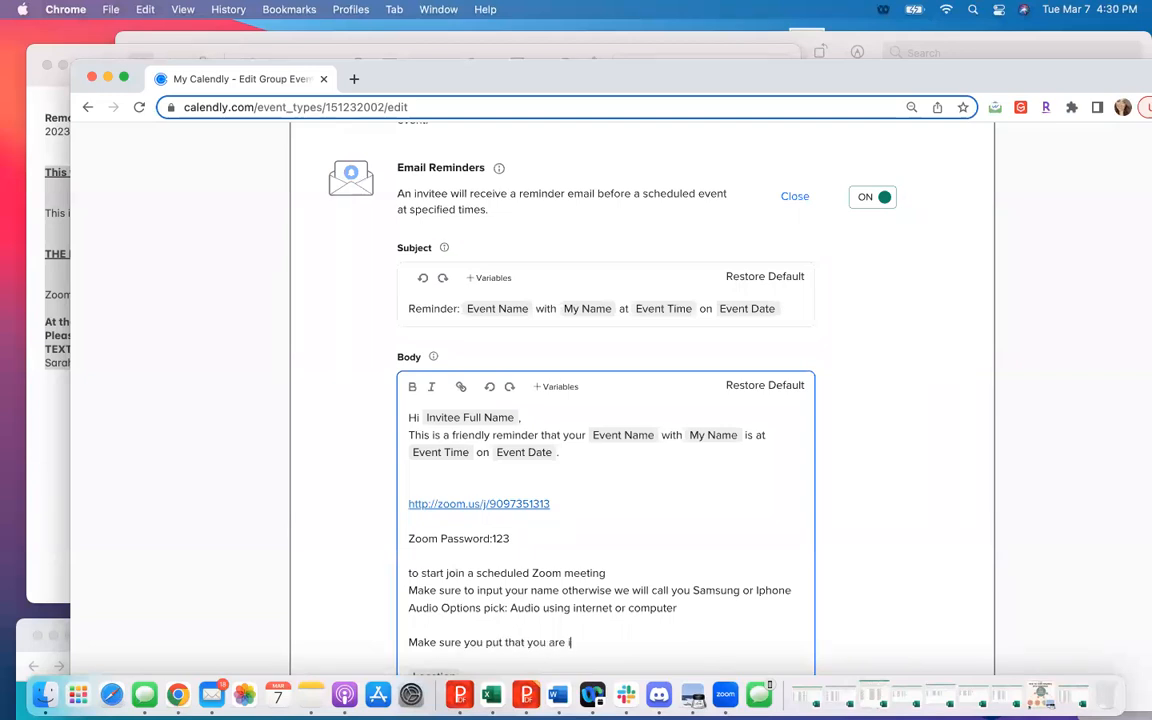
pyautogui.write('d by Sarah Rodgers')
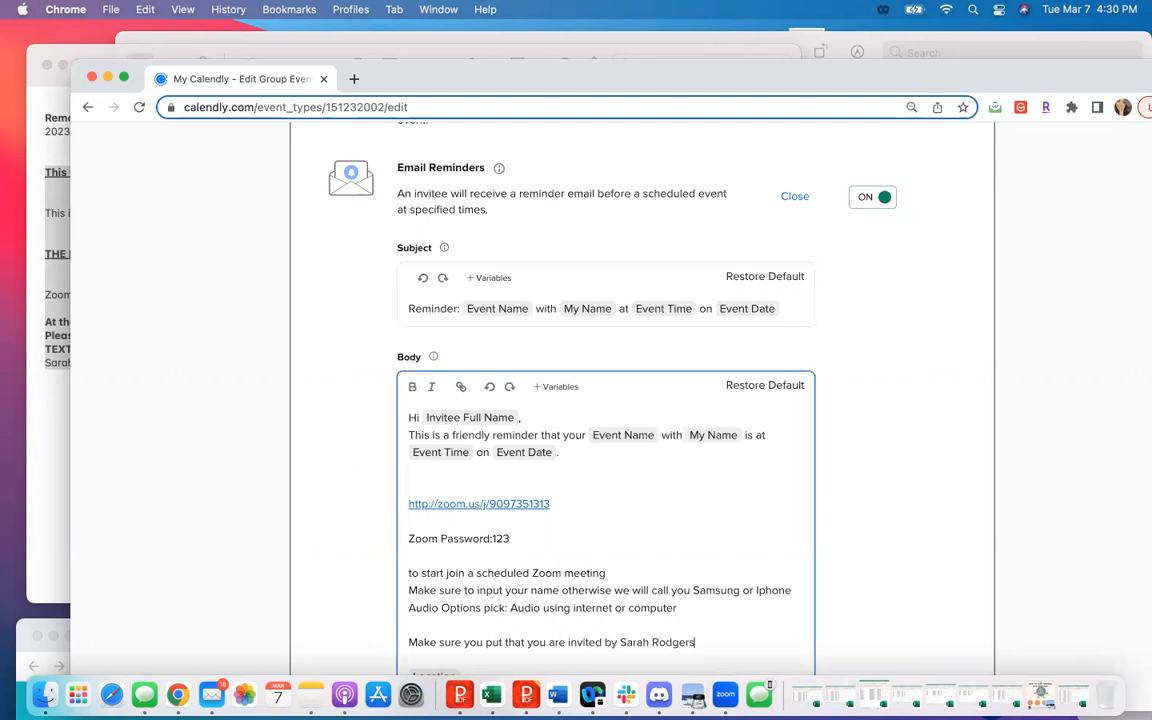
# - Copy the closing lines starting with "At the end of Meeting" from the Notes app and paste them below the invited-by line in Calendly's reminder body
pyautogui.scroll(-2, 500, 480)
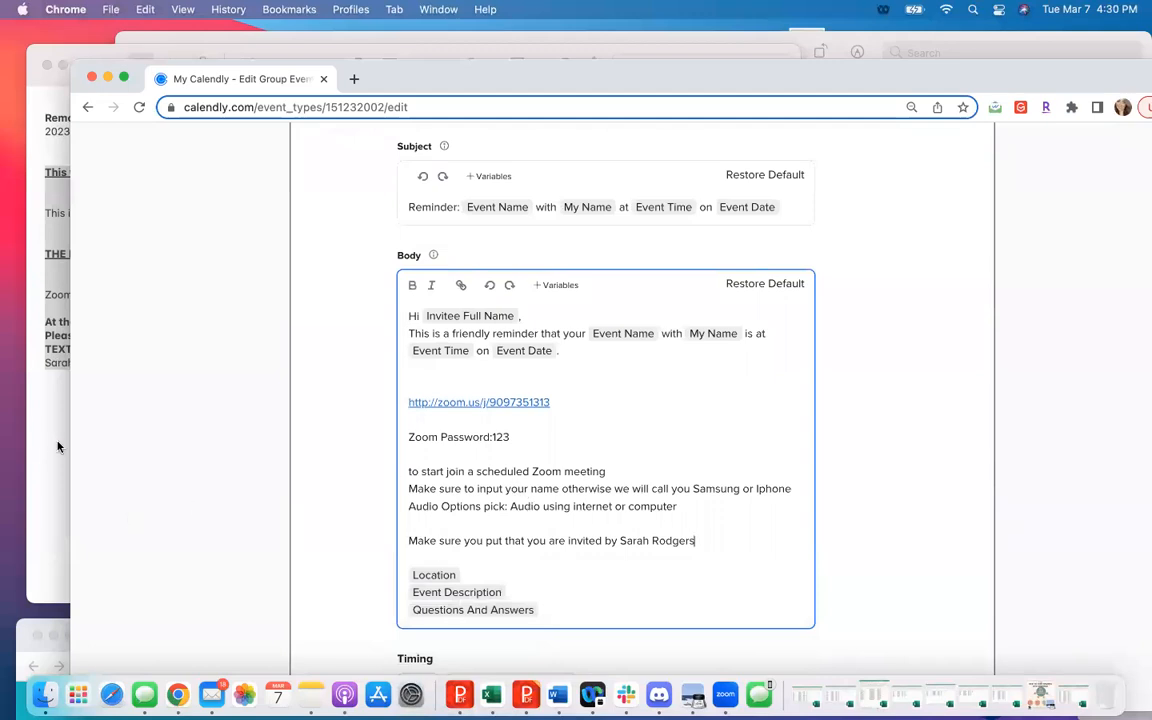
pyautogui.click(58, 447)
pyautogui.click(136, 386)
pyautogui.moveTo(136, 386); pyautogui.dragTo(35, 325)
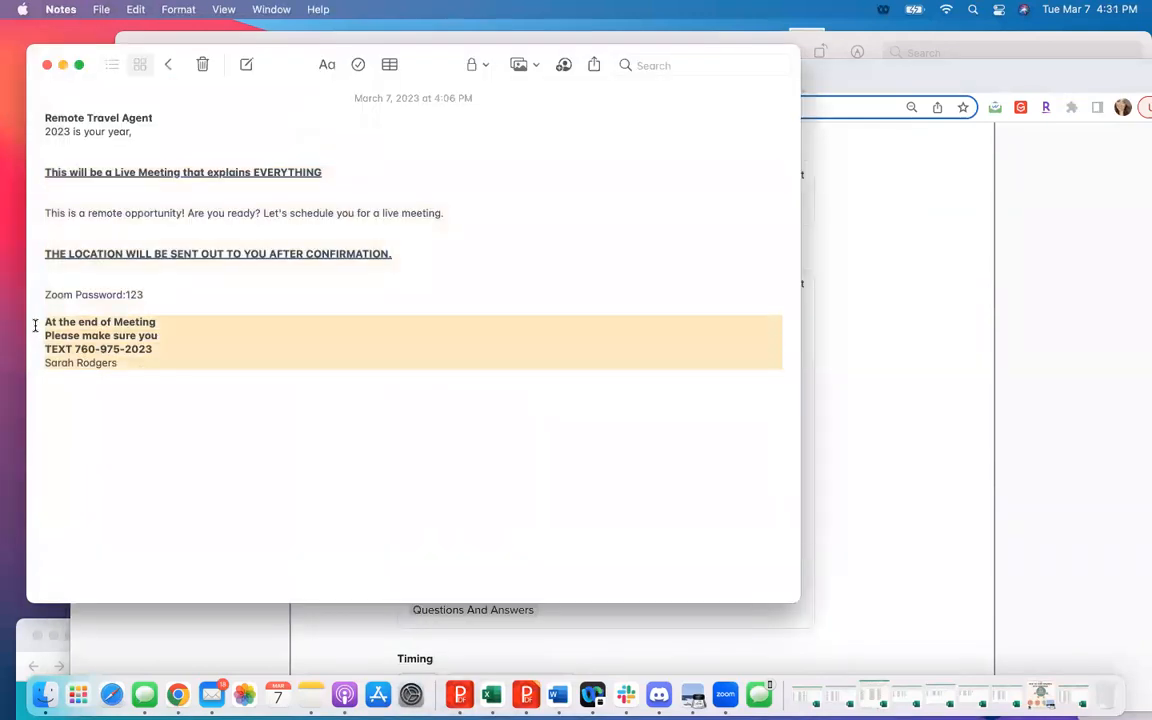
pyautogui.press('super+c')
pyautogui.click(612, 558)
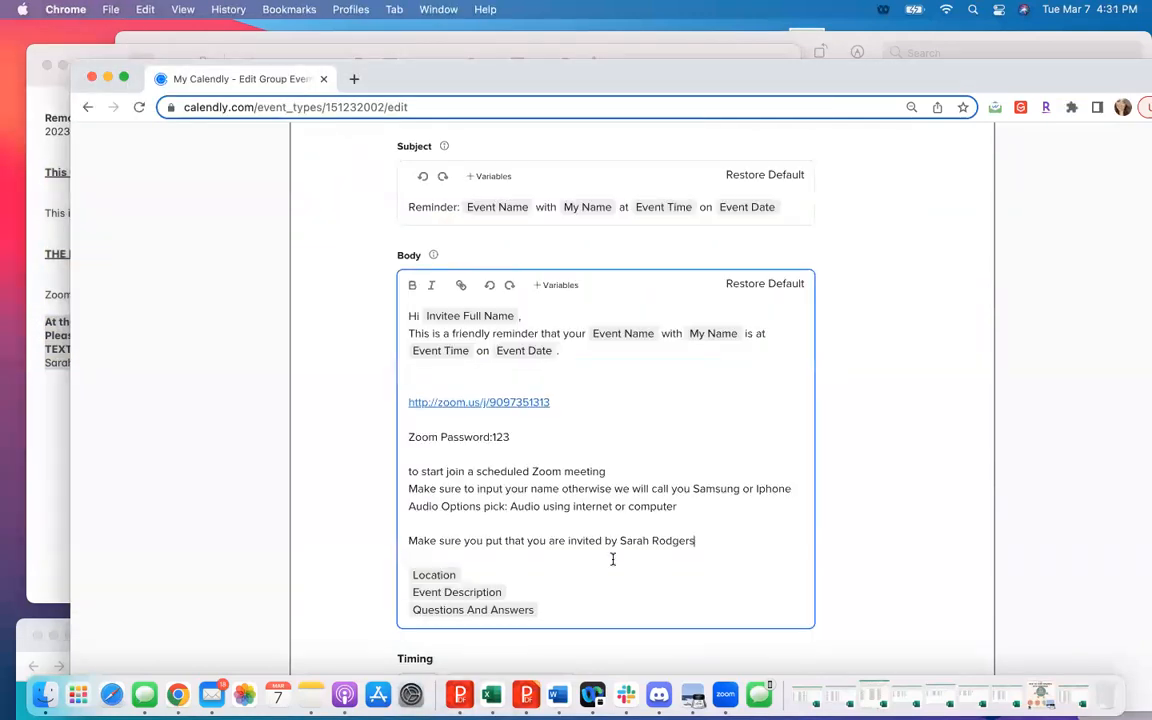
pyautogui.press('Return')
pyautogui.press('super+v')
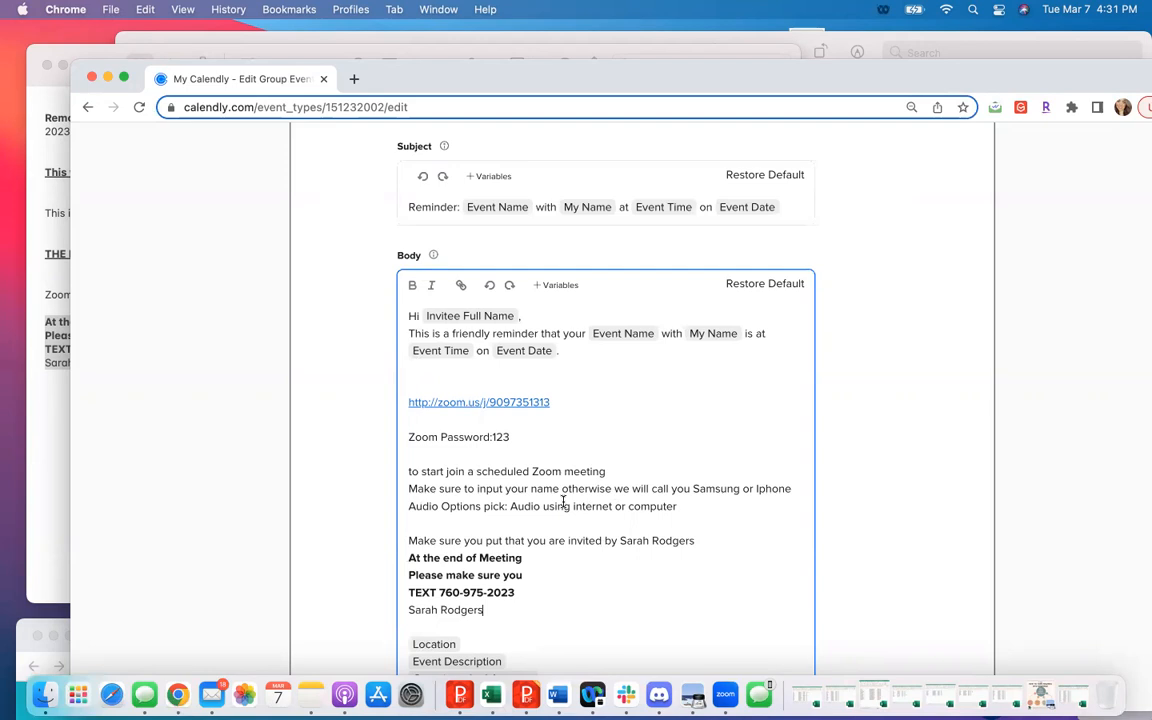
# - Set the email reminder's timing to 5 hours before the event
pyautogui.scroll(-5, 563, 500)
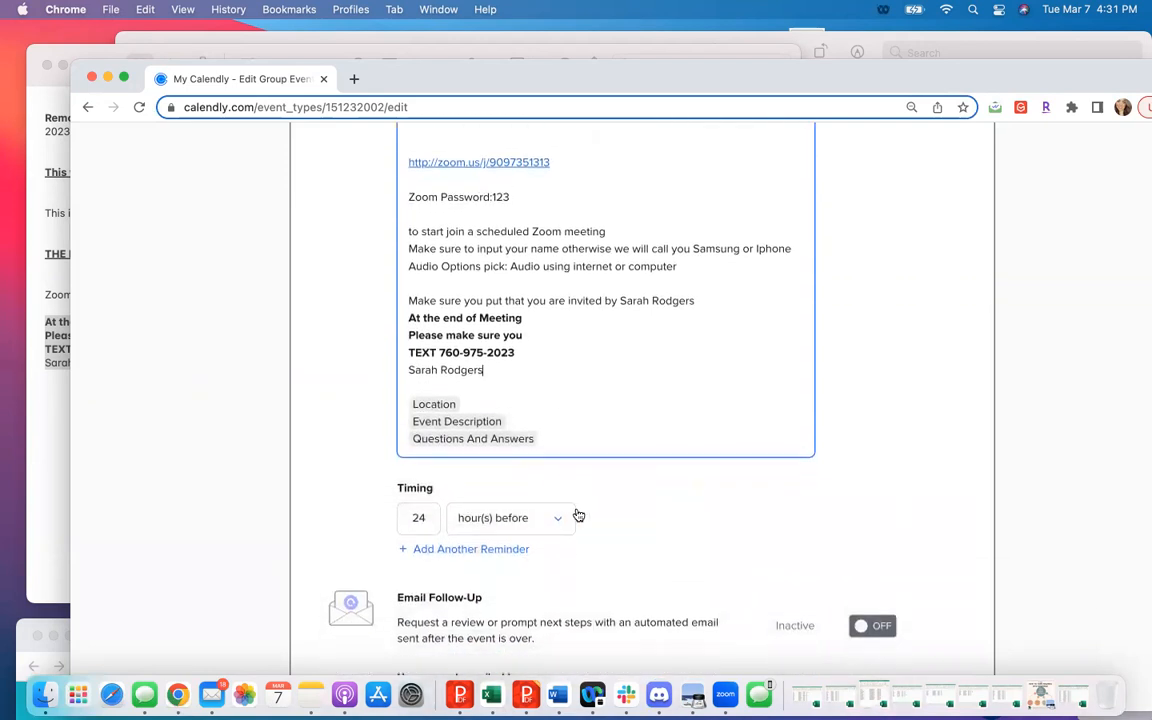
pyautogui.doubleClick(413, 524)
pyautogui.write('5')
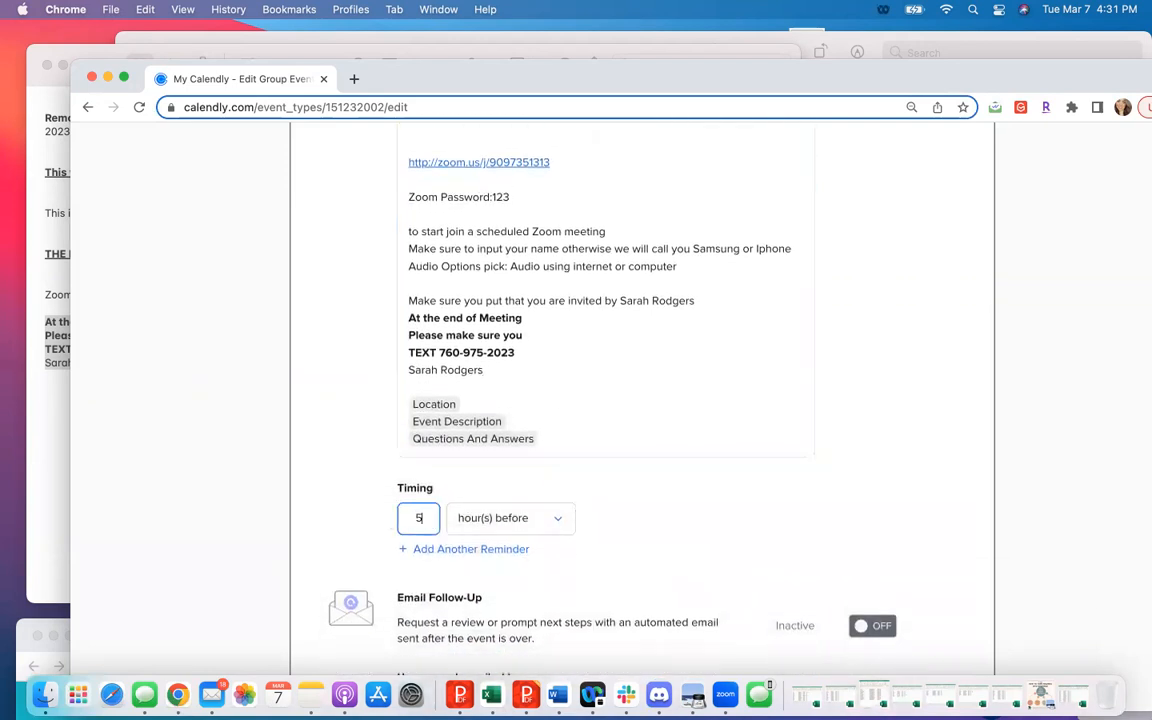
pyautogui.scroll(8, 637, 514)
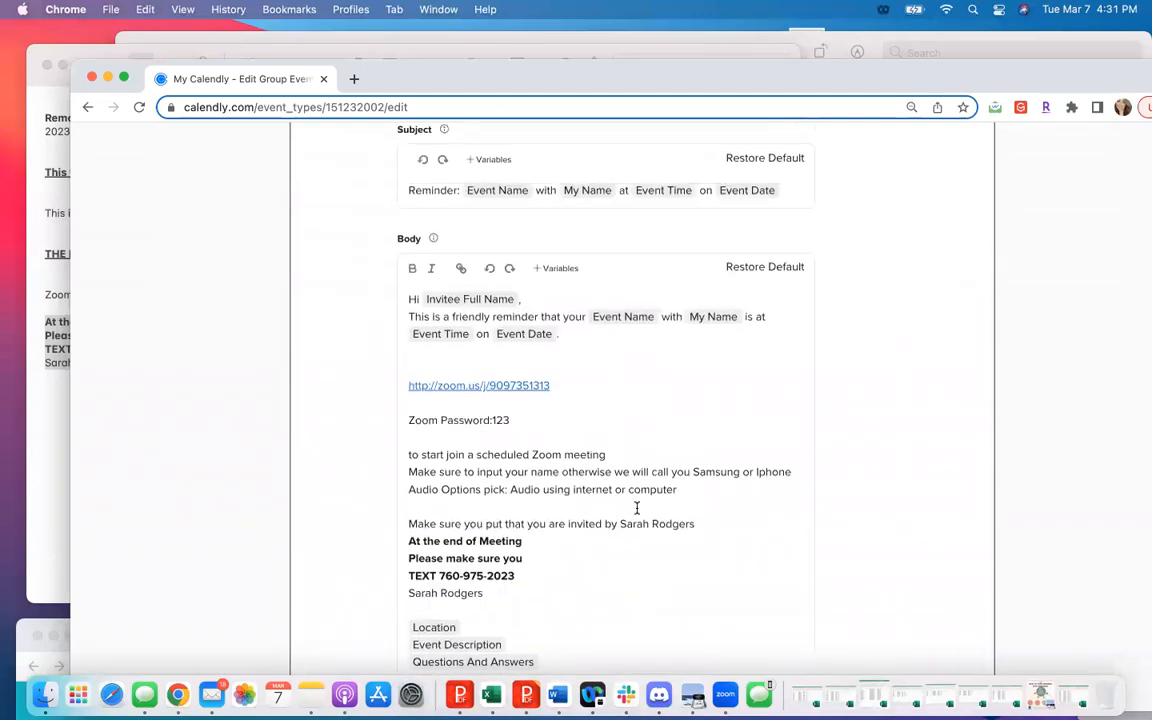
# - Turn on text reminders for the event and open the text message for personalization
pyautogui.scroll(-12, 637, 509)
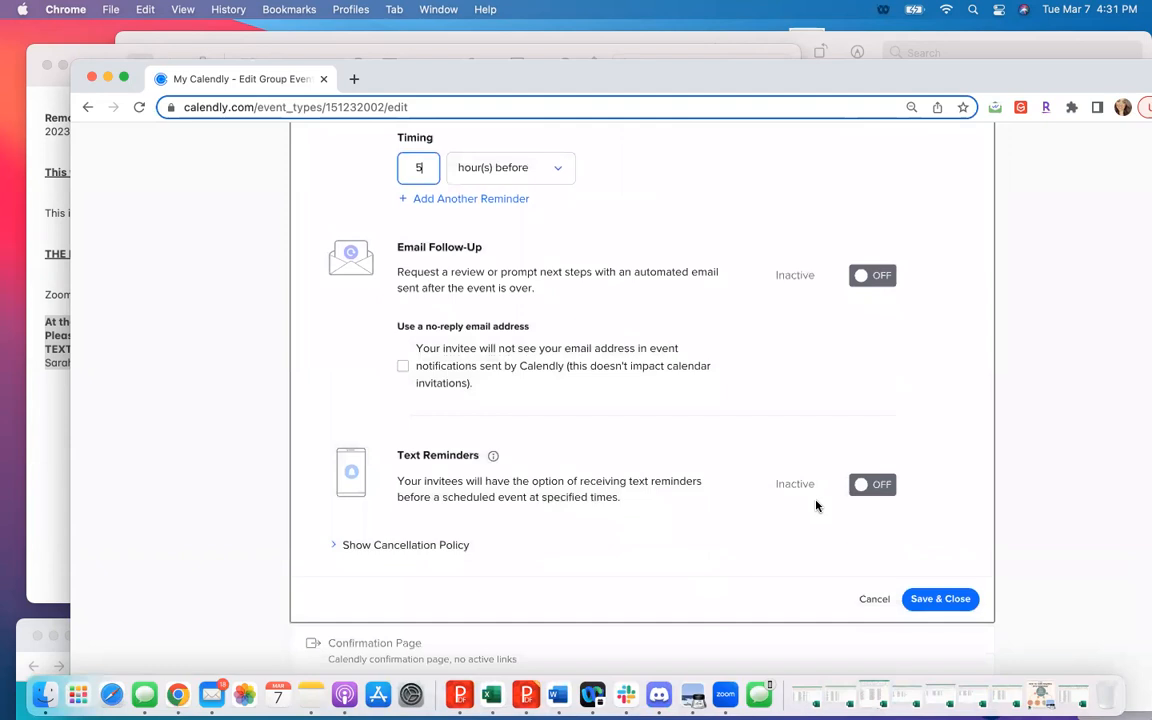
pyautogui.click(884, 485)
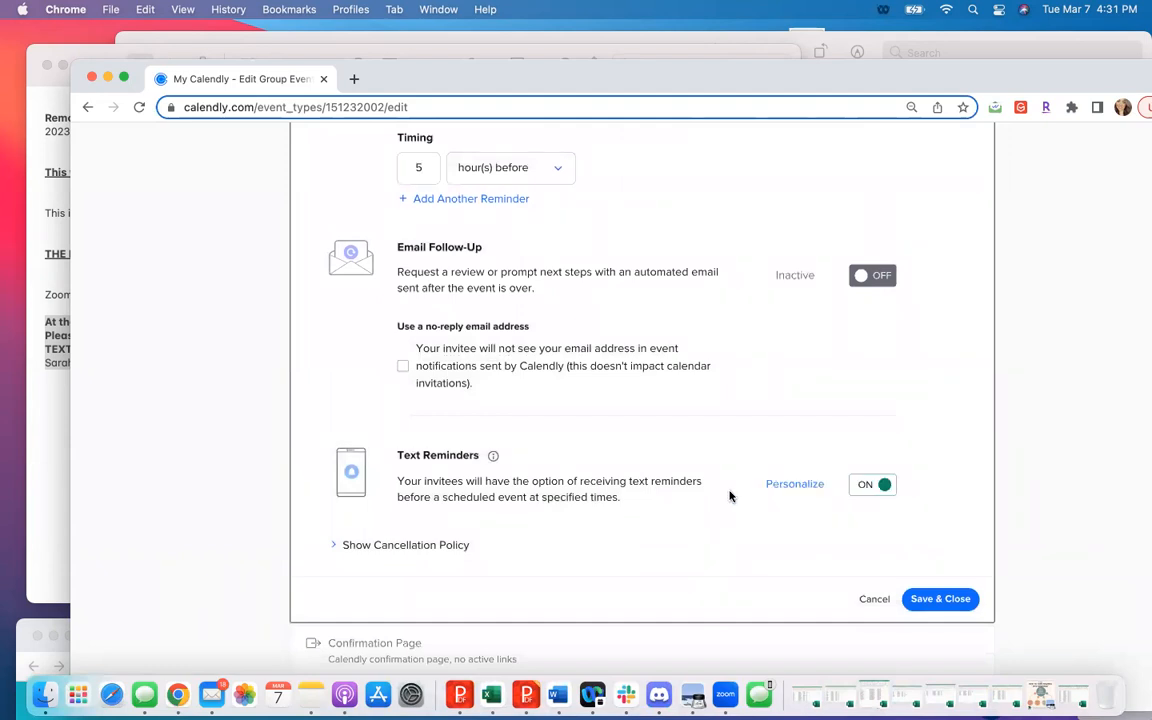
pyautogui.click(790, 486)
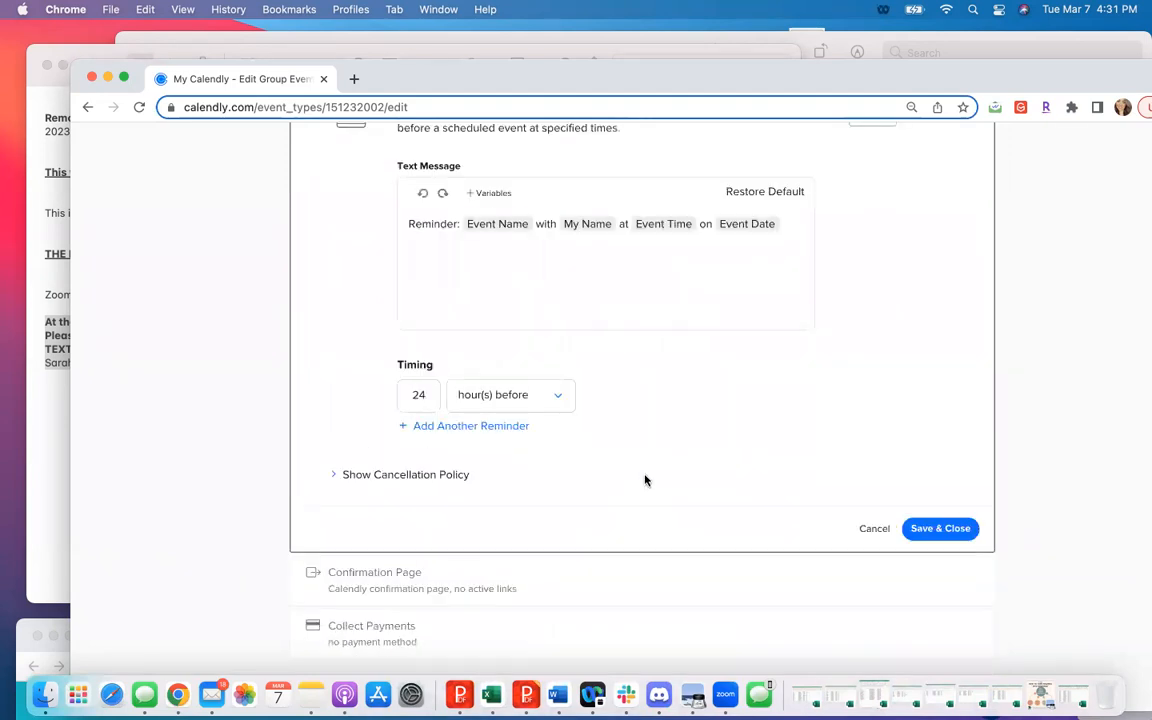
pyautogui.click(757, 249)
pyautogui.press('Return')
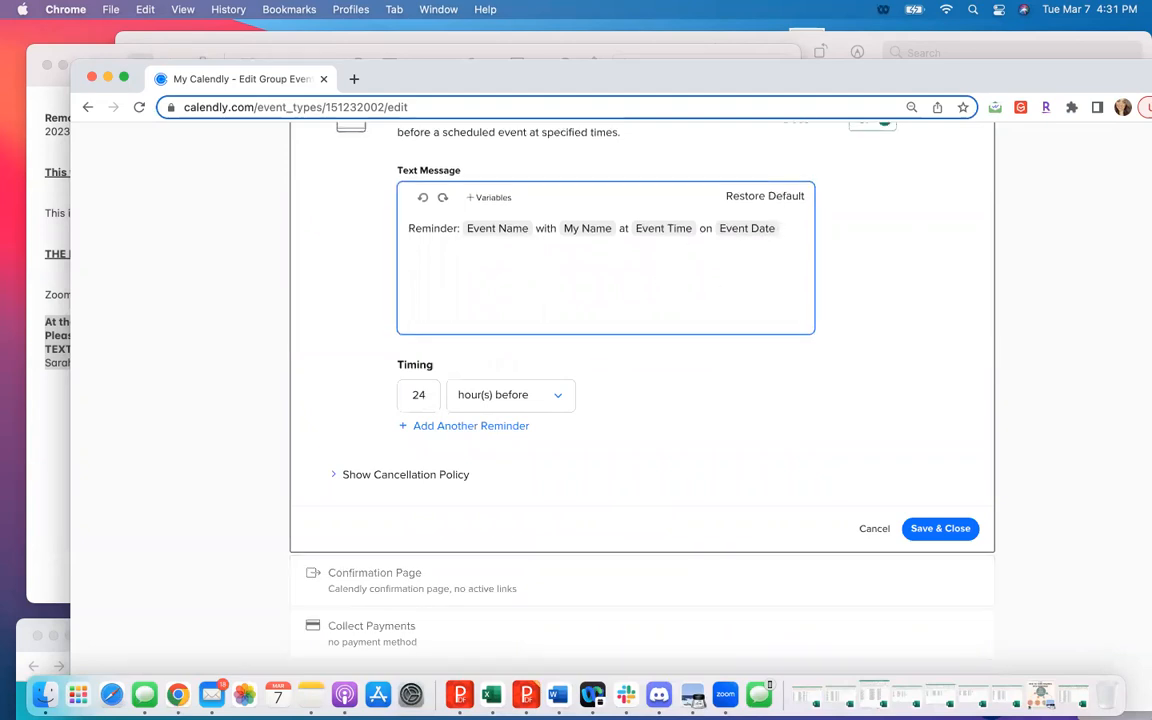
pyautogui.scroll(5, 757, 249)
pyautogui.scroll(10, 642, 400)
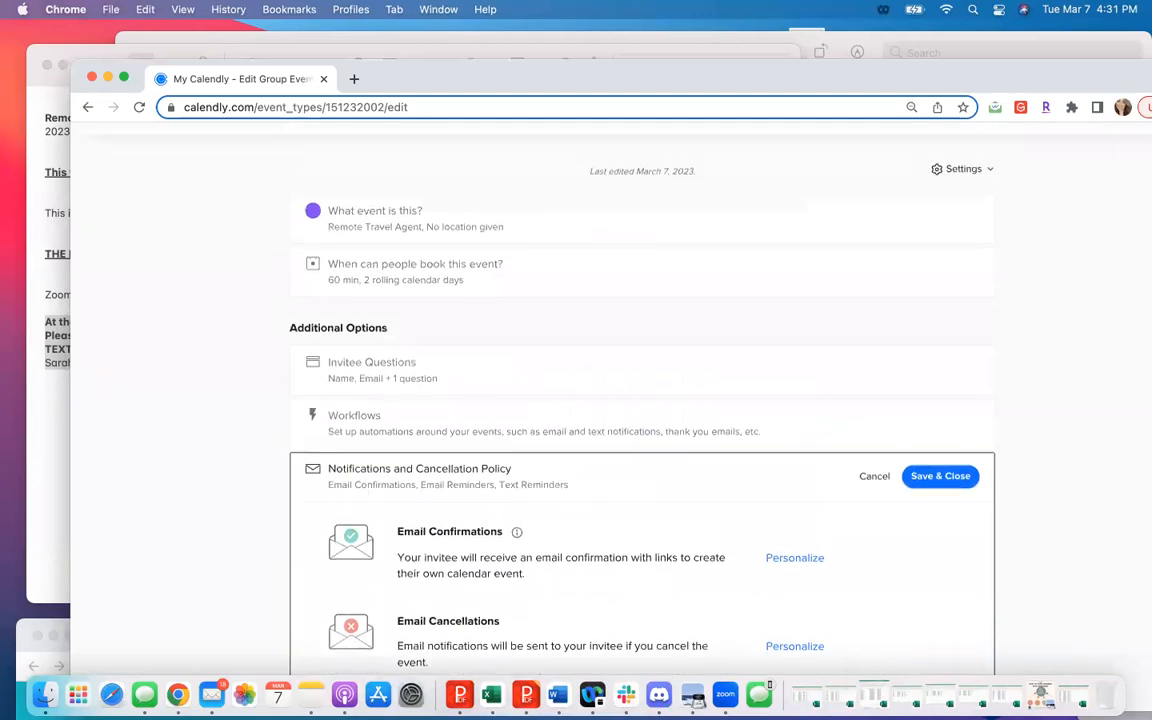
pyautogui.scroll(-10, 642, 400)
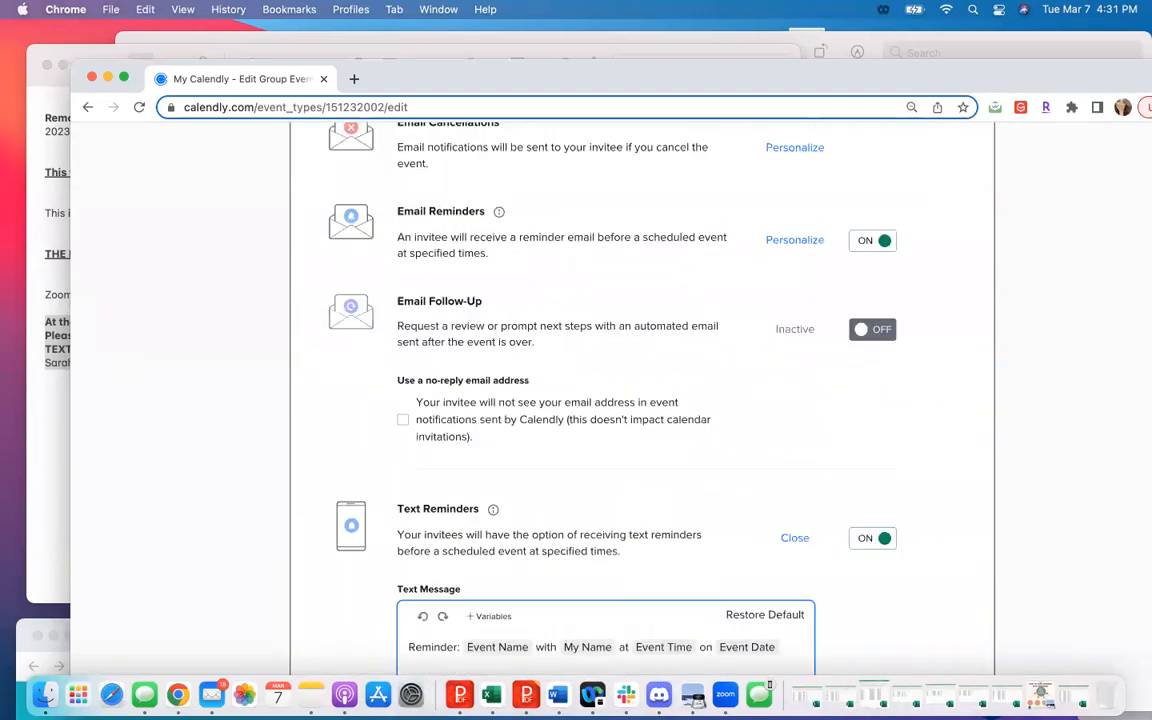
pyautogui.scroll(-5, 669, 358)
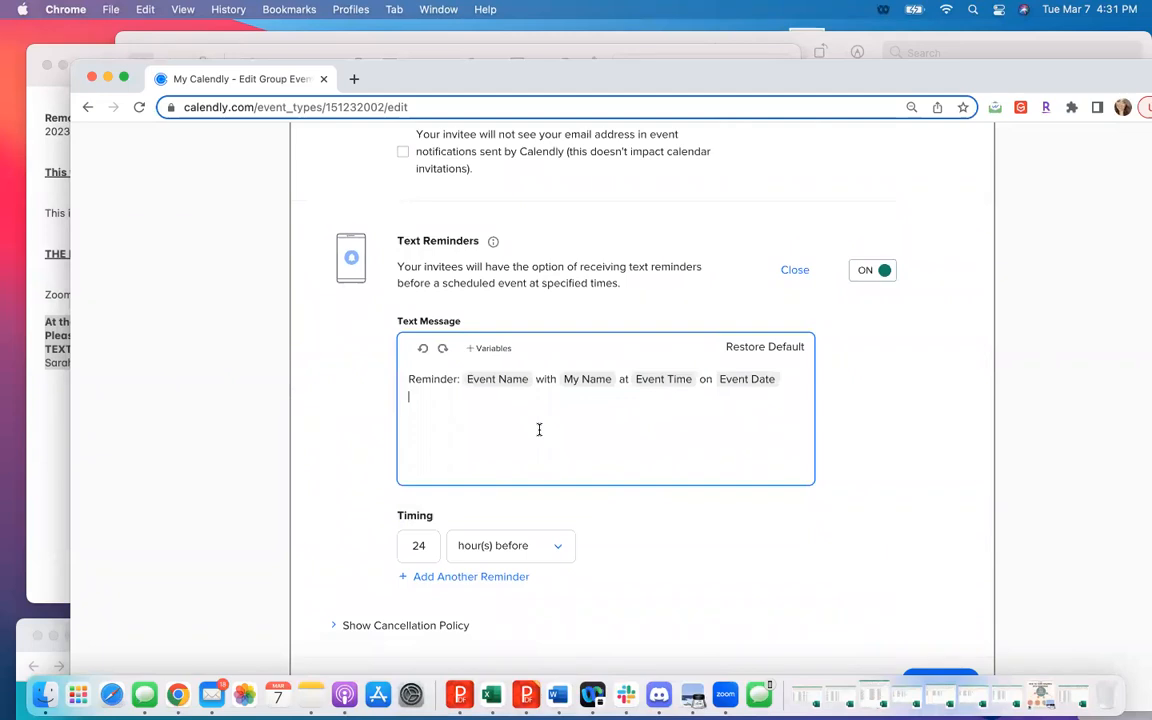
pyautogui.write('we')
pyautogui.press('BackSpace')
pyautogui.press('BackSpace')
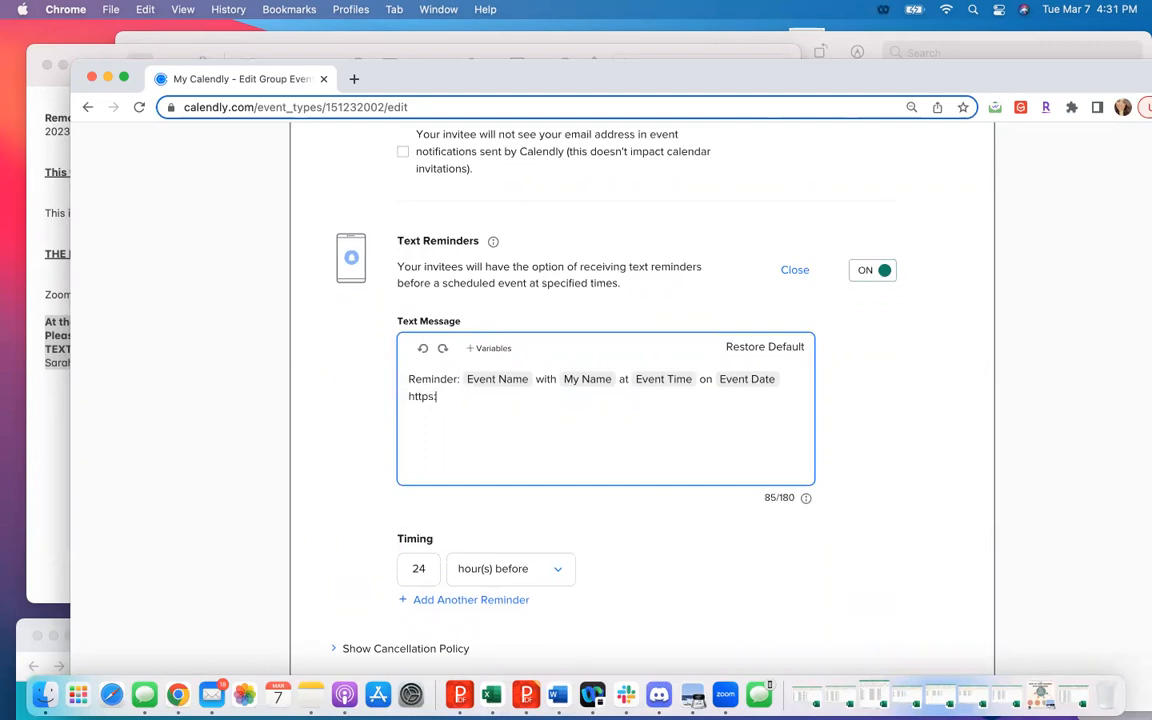
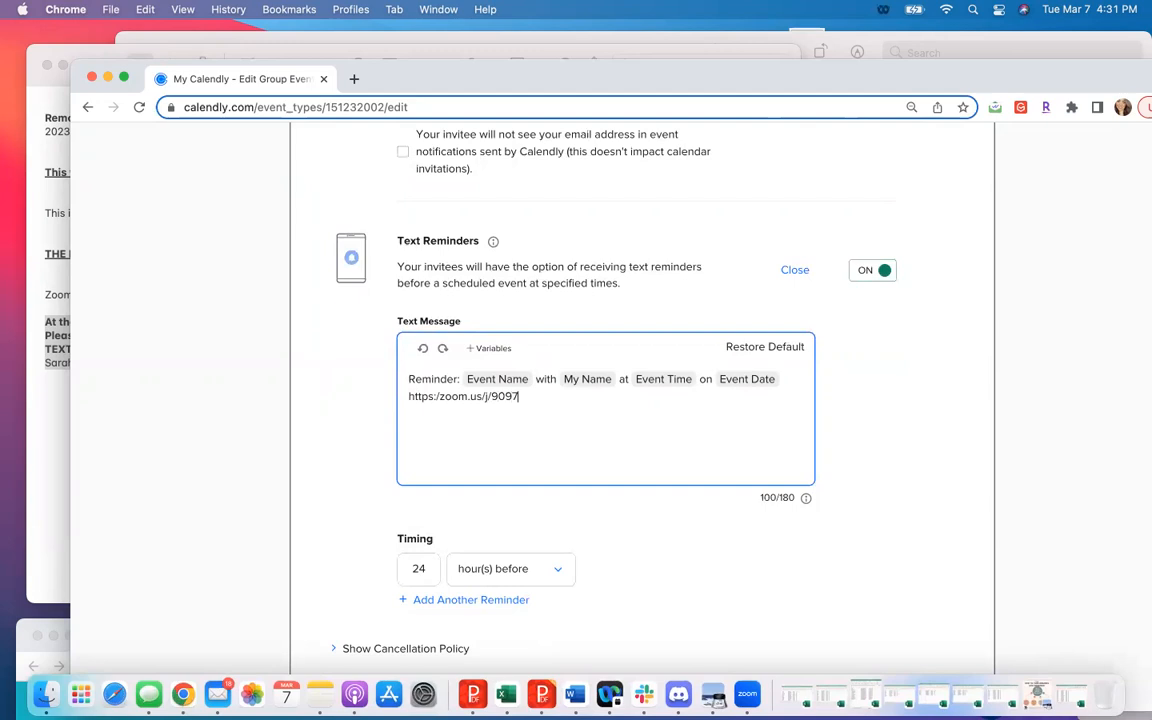
pyautogui.click(438, 396)
pyautogui.write('/')
# - Add "Password:" and the Zoom meeting password after the link in the text message
pyautogui.click(614, 402)
pyautogui.write('Pass')
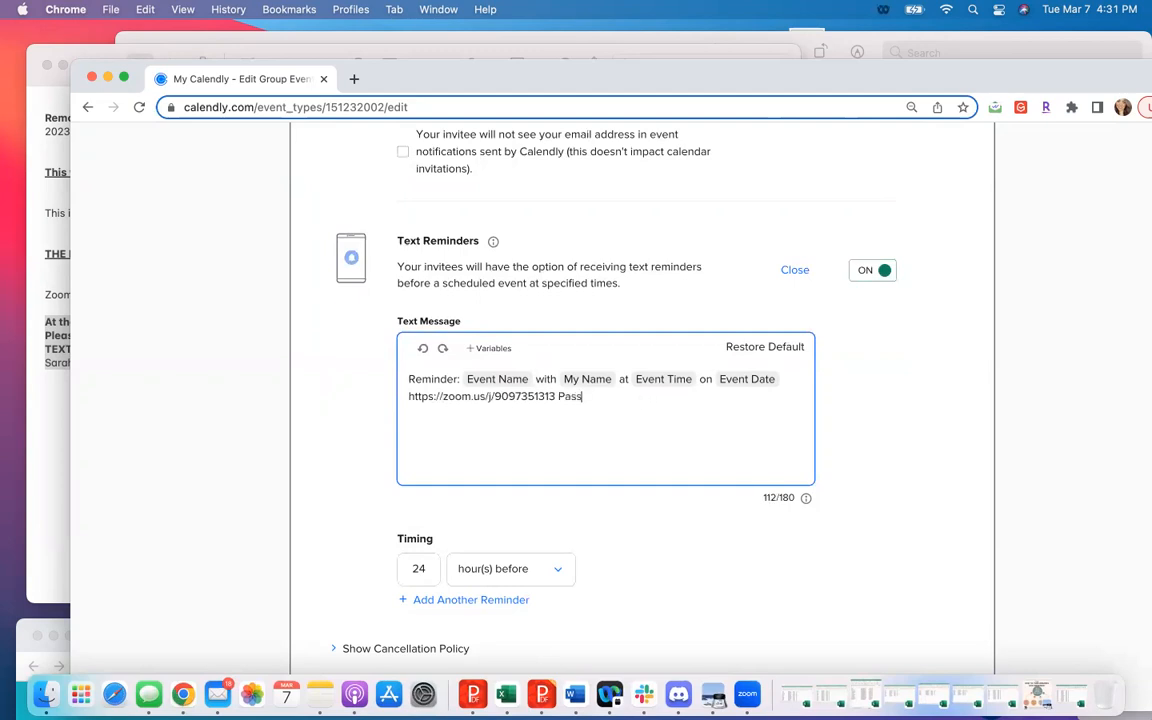
pyautogui.write('word:!23')
pyautogui.press('BackSpace')
pyautogui.press('BackSpace')
pyautogui.press('BackSpace')
pyautogui.write('124')
pyautogui.press('BackSpace')
pyautogui.press('BackSpace')
pyautogui.press('BackSpace')
pyautogui.write('123')
# - Add a line to the text message asking invitees to text the host "at the end meeting", followed by the host's phone number
pyautogui.press('Return')
pyautogui.write('Text')
pyautogui.doubleClick(772, 497)
pyautogui.click(533, 414)
pyautogui.write('Sarah at t')
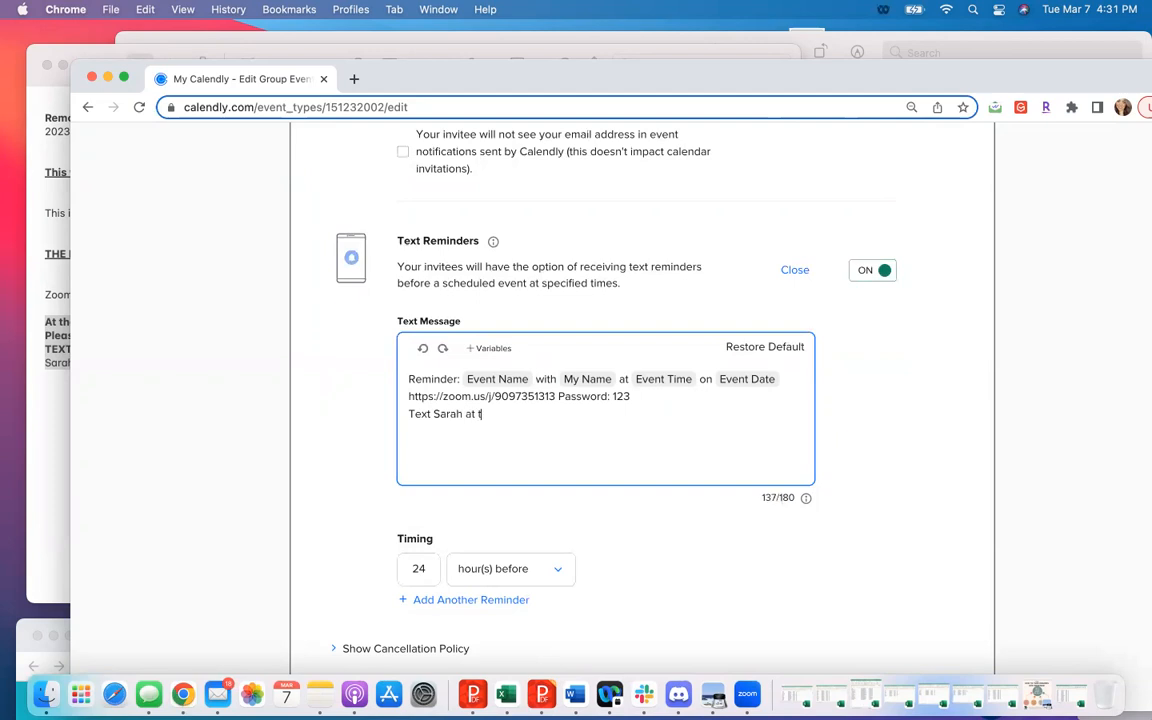
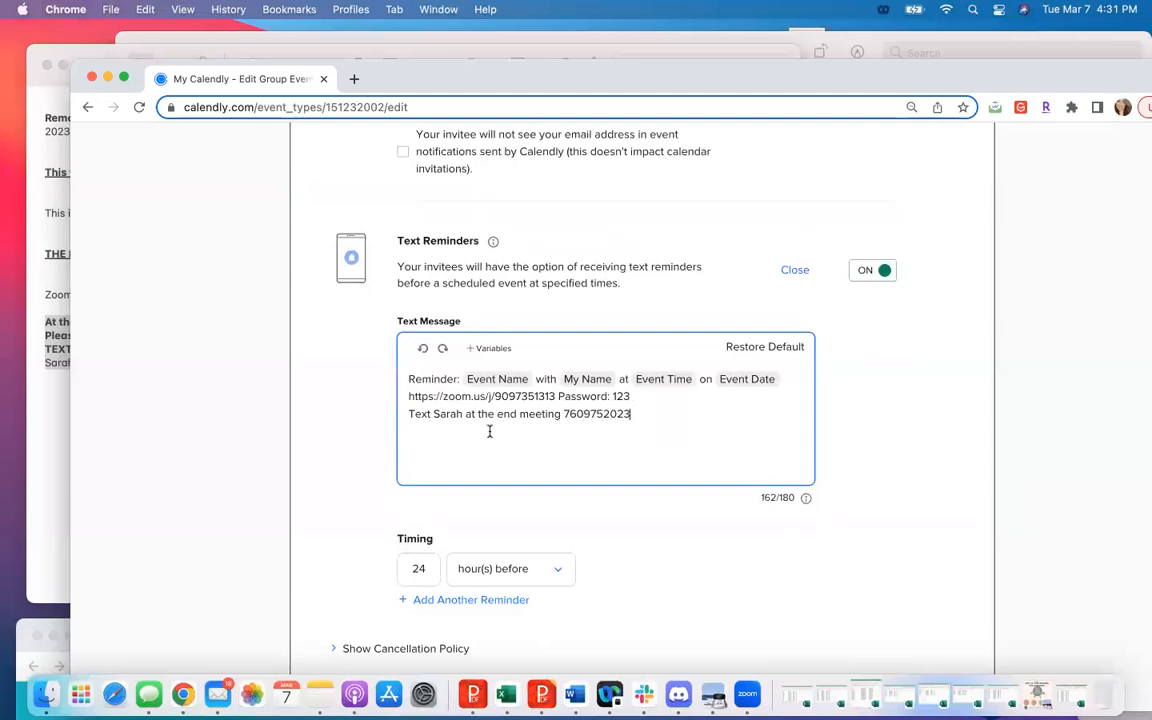
pyautogui.click(762, 494)
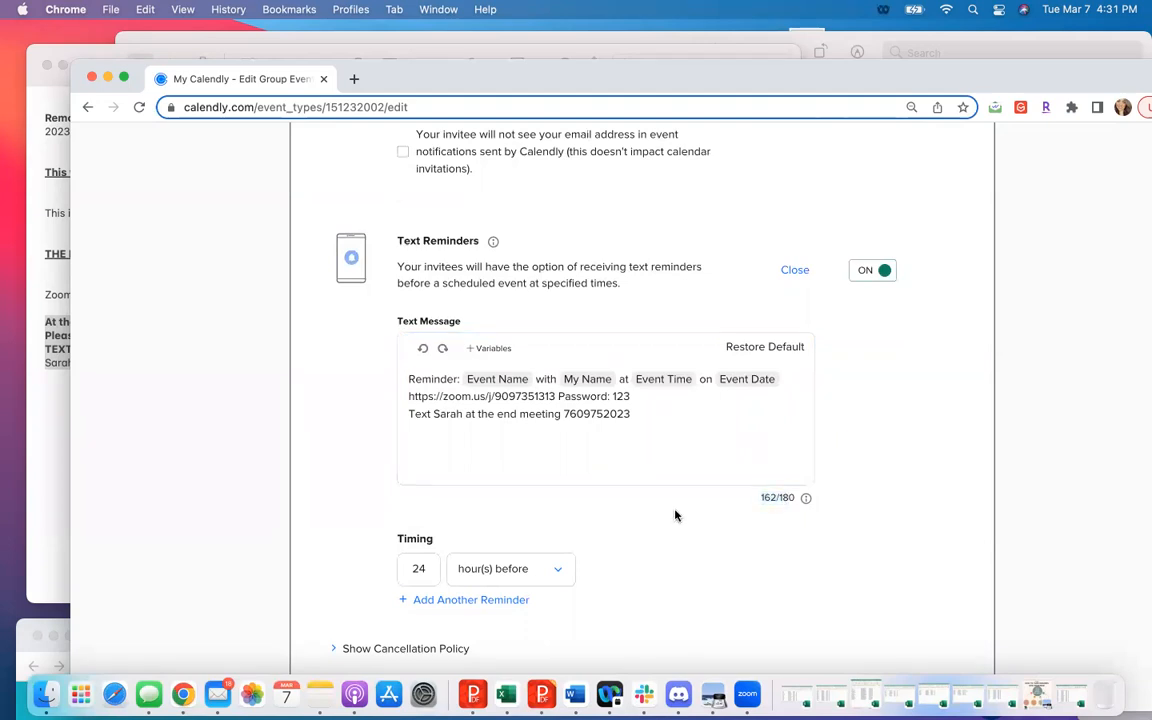
# - Set the text reminder's timing to 45 minutes before the event and save the notification settings
pyautogui.moveTo(426, 569); pyautogui.dragTo(386, 569)
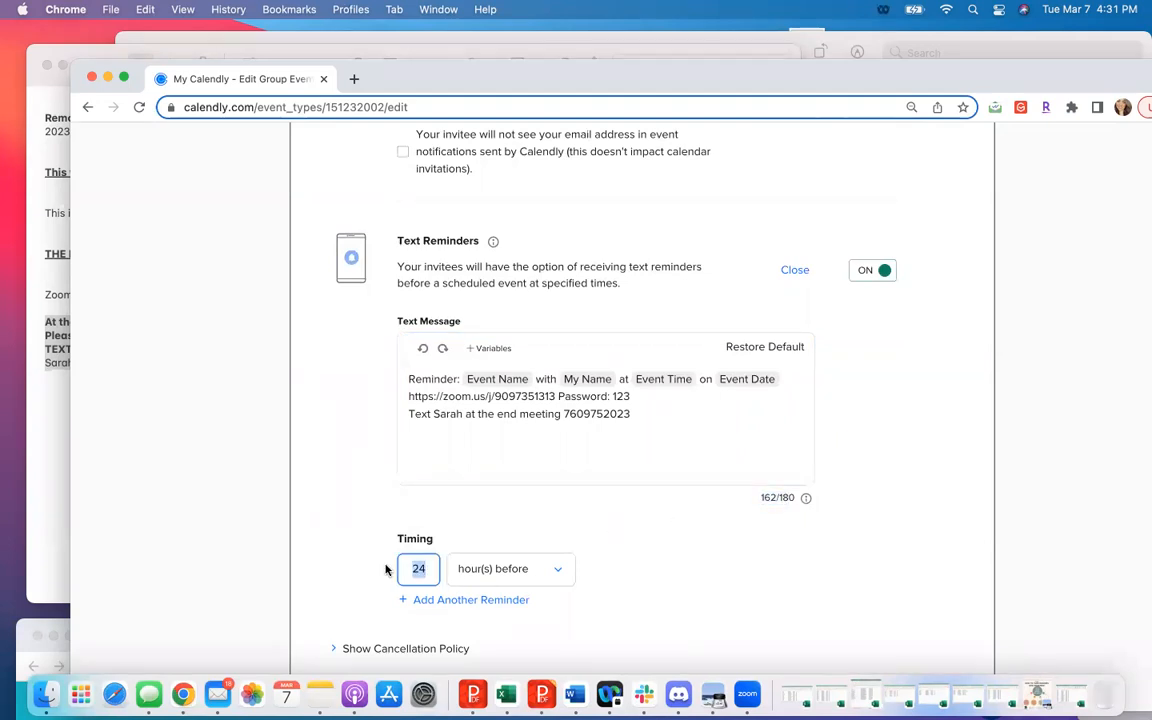
pyautogui.write('3')
pyautogui.press('BackSpace')
pyautogui.write('45')
pyautogui.click(520, 575)
pyautogui.scroll(-2, 522, 617)
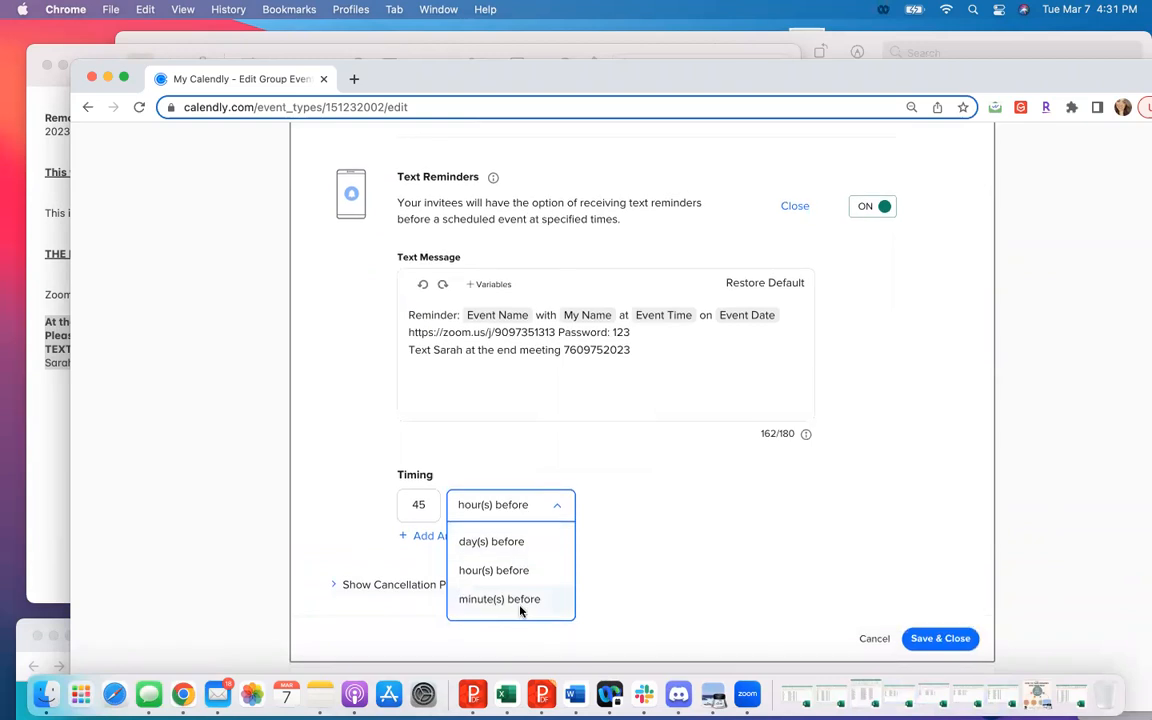
pyautogui.click(520, 602)
pyautogui.click(931, 636)
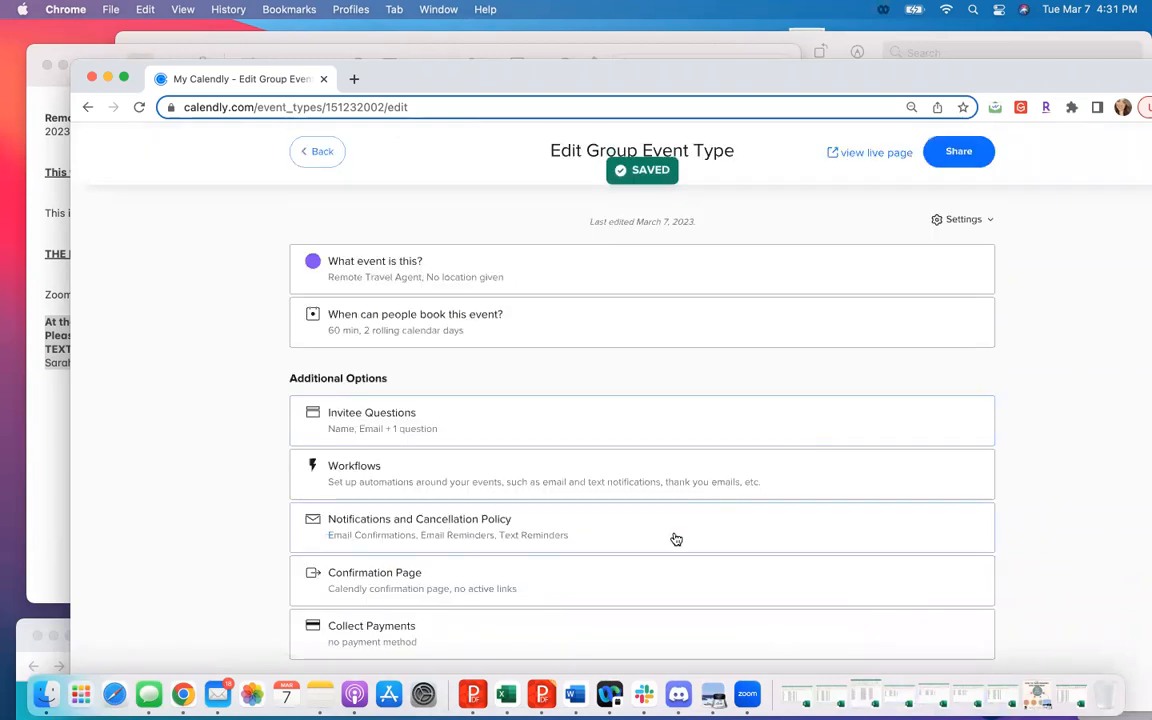
# - Turn on Email Follow-Up for the event and remove the sentence requesting feedback or additional requests from its message body
pyautogui.click(676, 539)
pyautogui.scroll(-3, 675, 538)
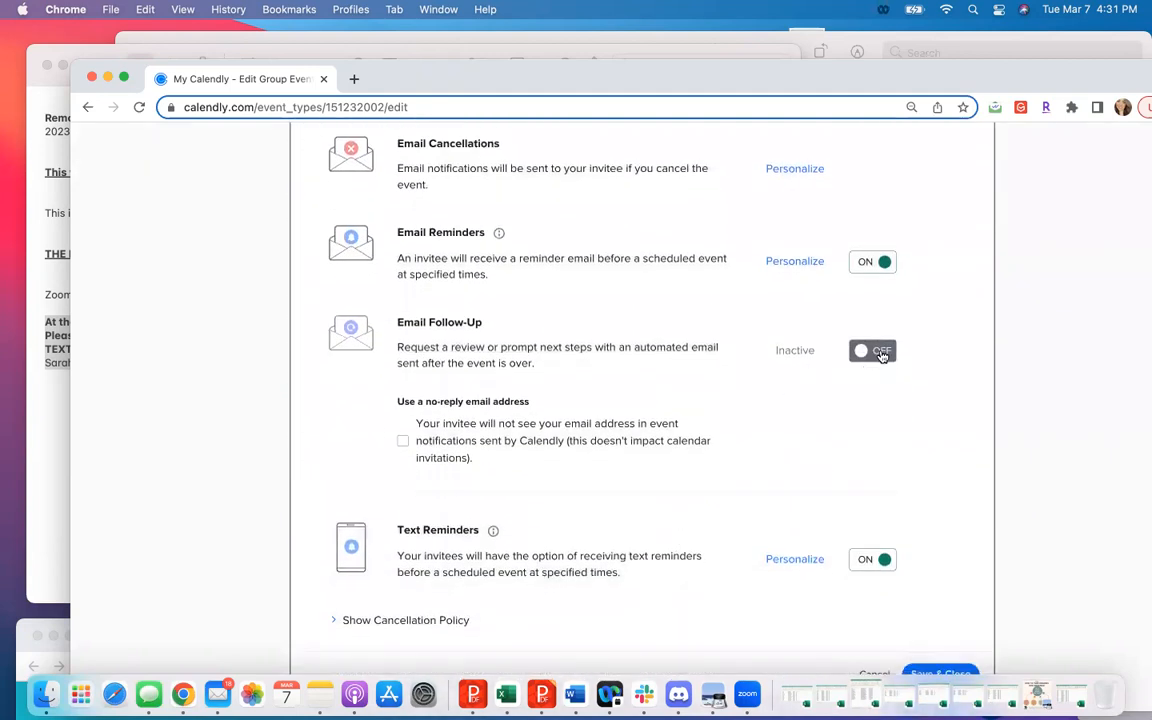
pyautogui.click(864, 352)
pyautogui.click(772, 358)
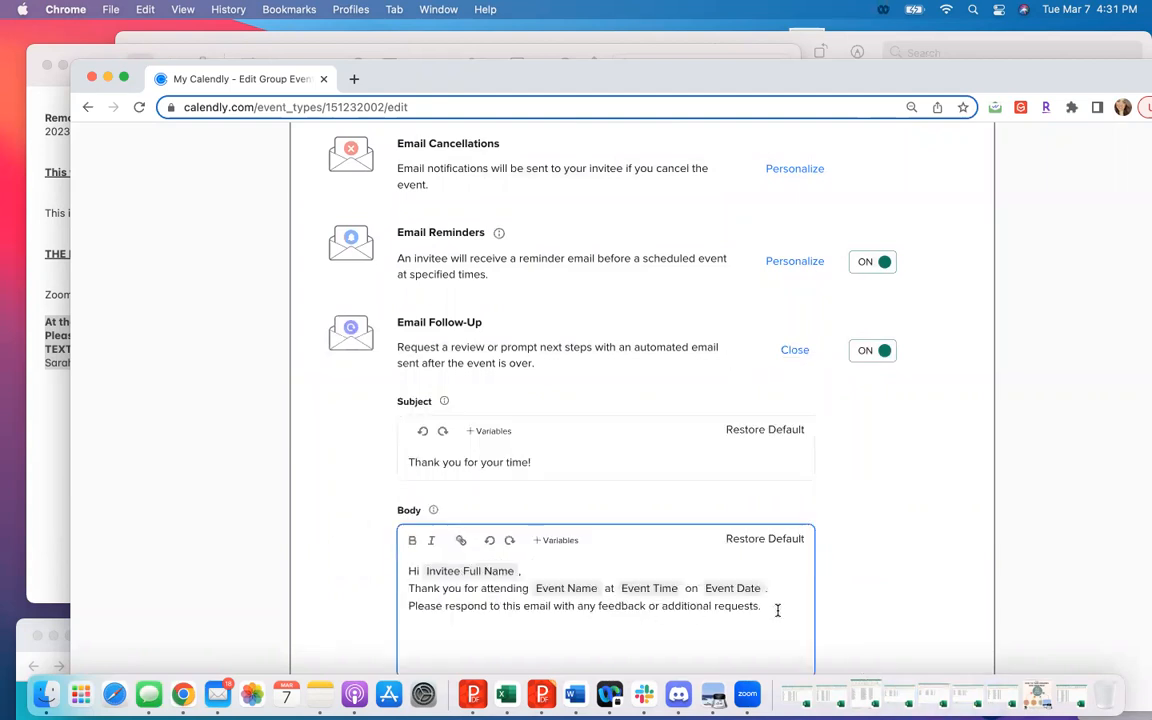
pyautogui.tripleClick(397, 601)
pyautogui.press('BackSpace')
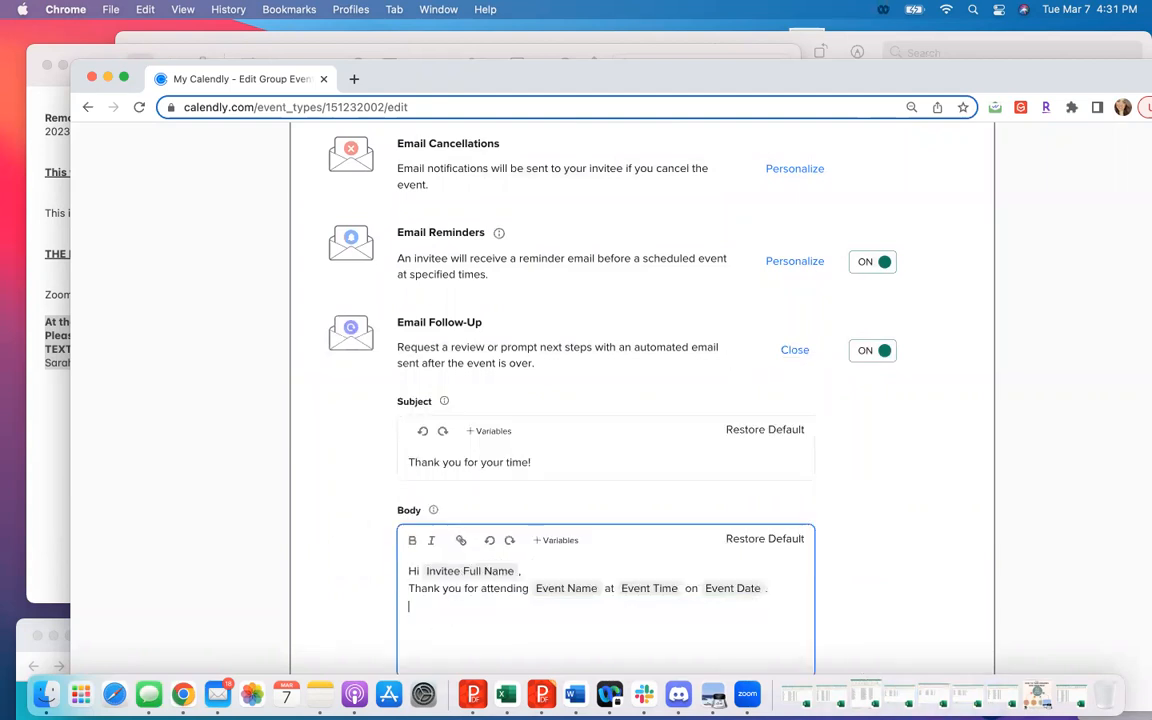
# - Add to the follow-up body: "If you missed and need to reschedule please do so using the original invitation link you got sent for this meeting."
pyautogui.write('If you missed and need to reschedule p')
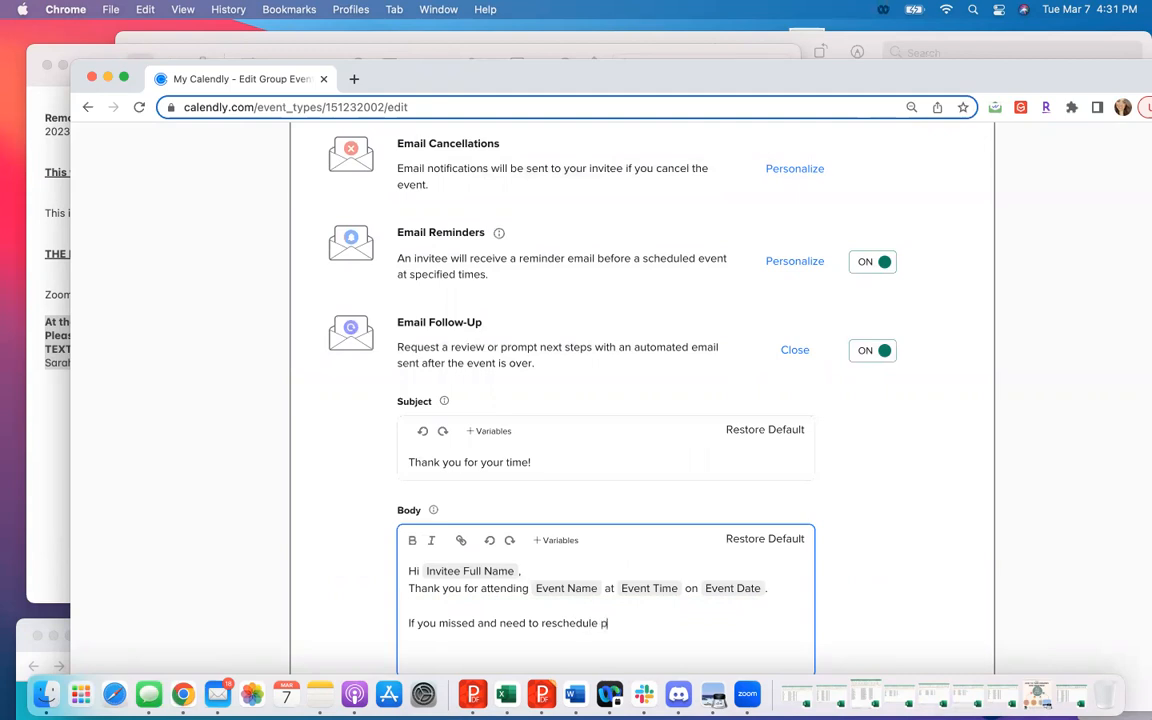
pyautogui.write('lease do so using the pr')
pyautogui.press('BackSpace')
pyautogui.press('BackSpace')
pyautogui.write('orogin')
pyautogui.press('BackSpace')
pyautogui.write('igi')
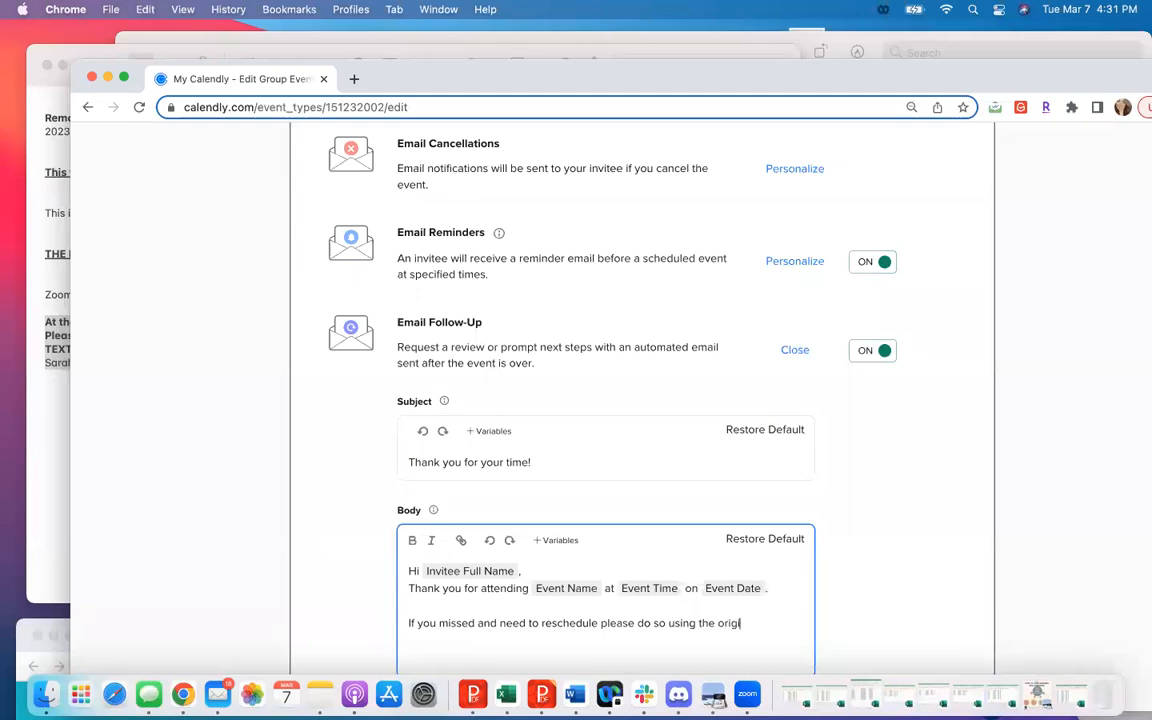
pyautogui.write('nal invitation link you got sent forthis m')
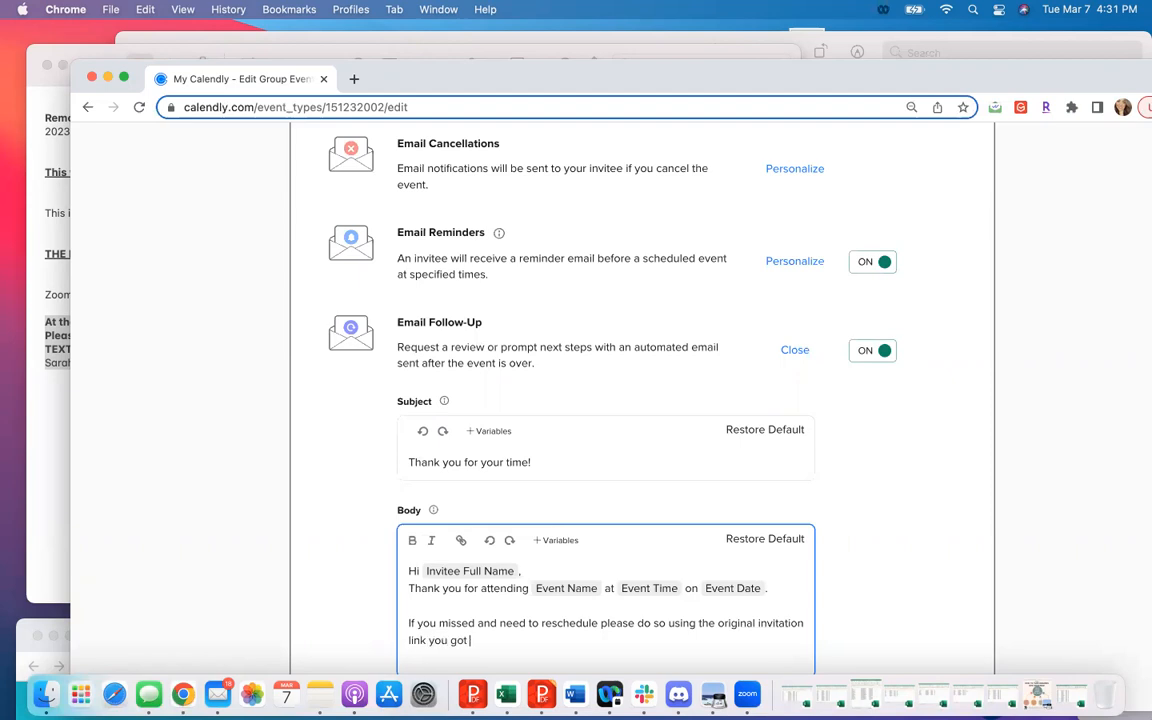
pyautogui.press('BackSpace')
pyautogui.press('BackSpace')
pyautogui.press('BackSpace')
pyautogui.press('BackSpace')
pyautogui.press('BackSpace')
pyautogui.write('his meeting')
# - Add "If you attended and are ready to move forward please contact", followed by the host's first name, "directly at" and the host's phone number
pyautogui.write('ttended and are ready to move forward please')
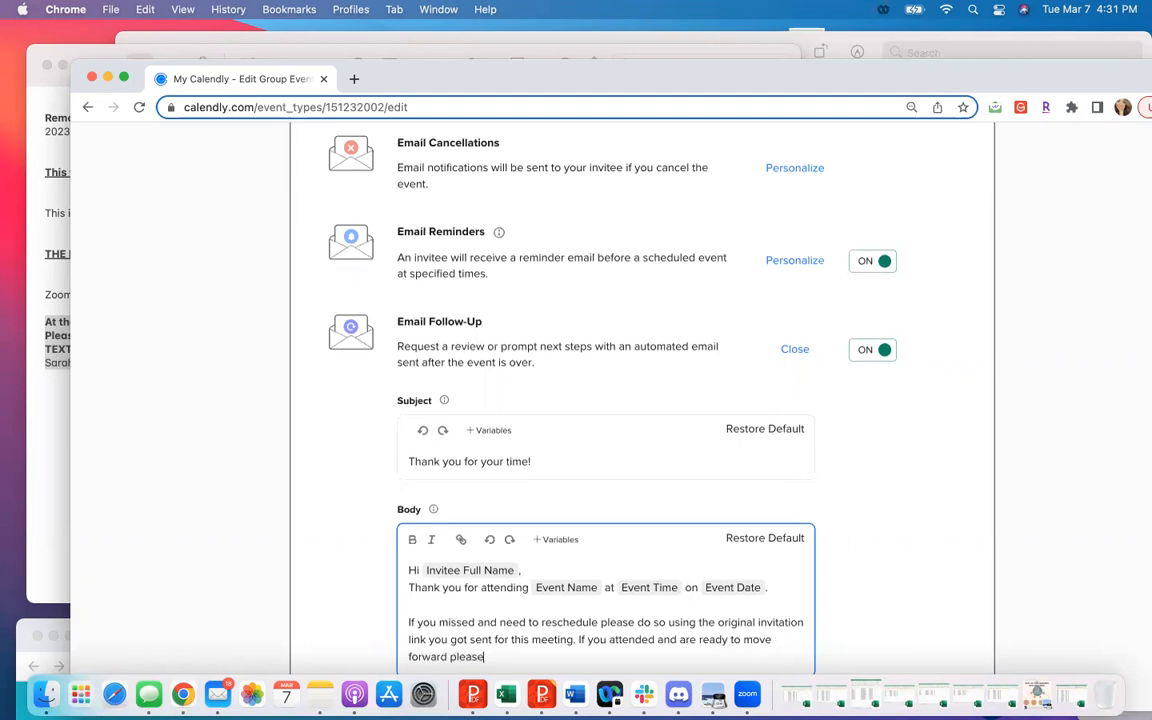
pyautogui.scroll(-5, 640, 400)
pyautogui.write('contact')
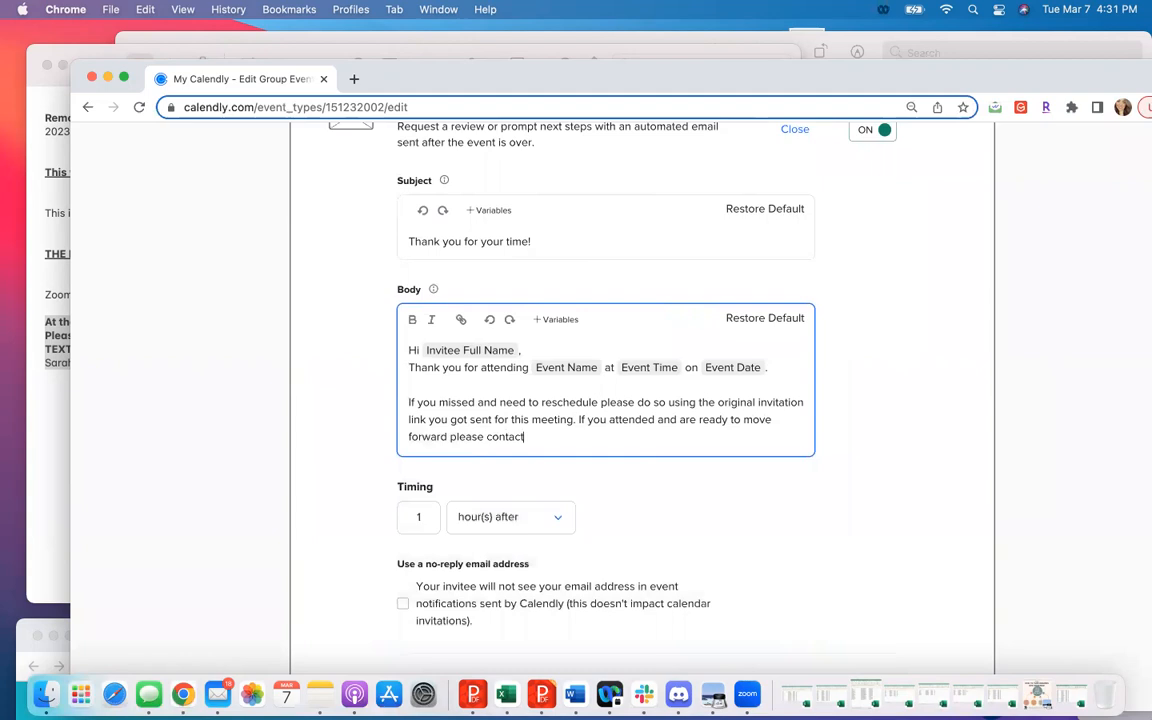
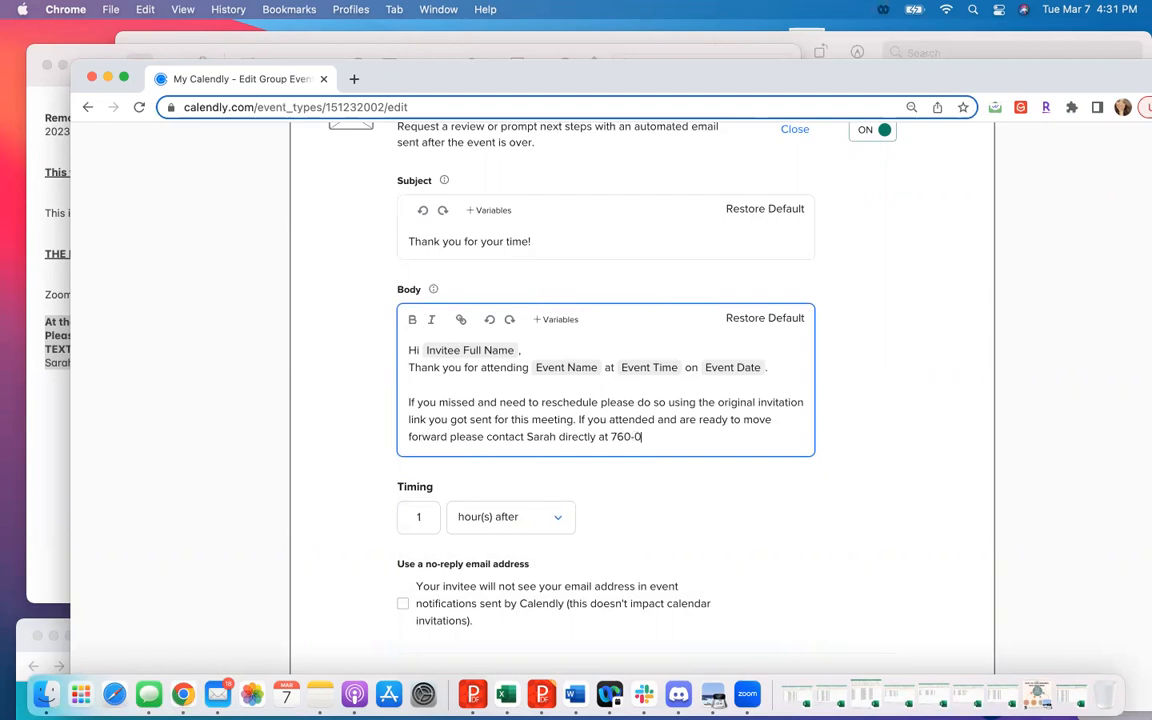
# - Set the follow-up email's timing to 2 hours after the event and save the notification settings
pyautogui.doubleClick(439, 521)
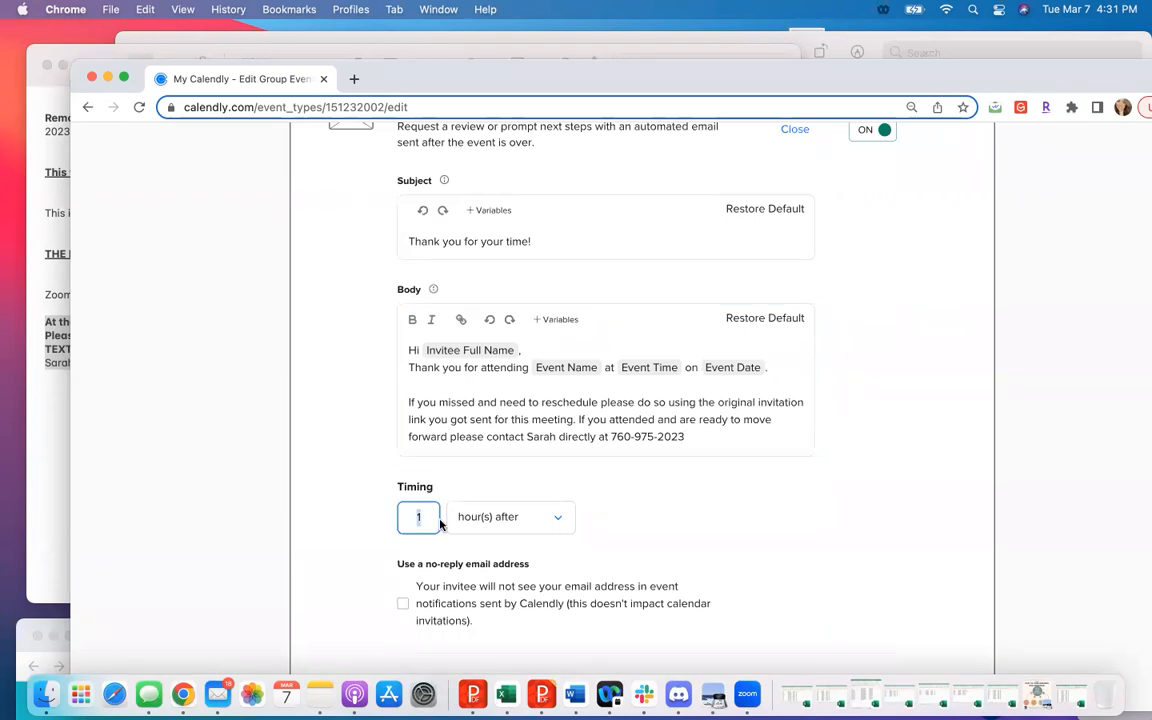
pyautogui.write('2')
pyautogui.scroll(-5, 563, 520)
pyautogui.click(933, 529)
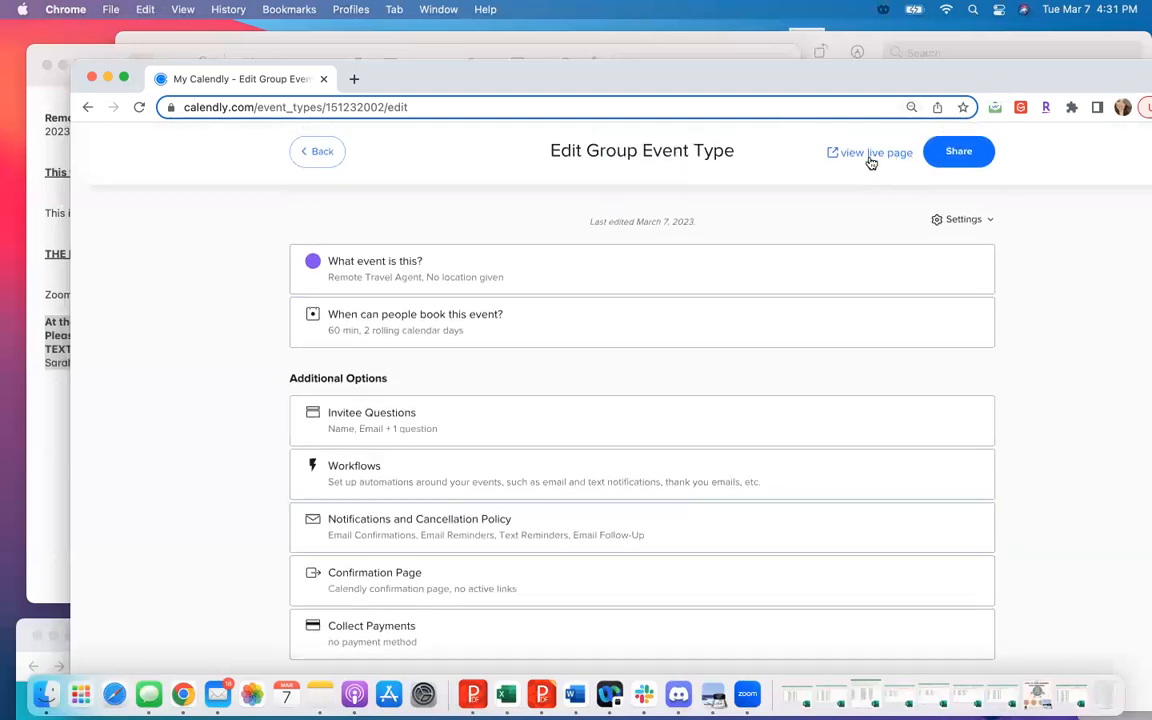
# - View the event's live booking page and check the available times for March 8 and March 9
pyautogui.click(865, 156)
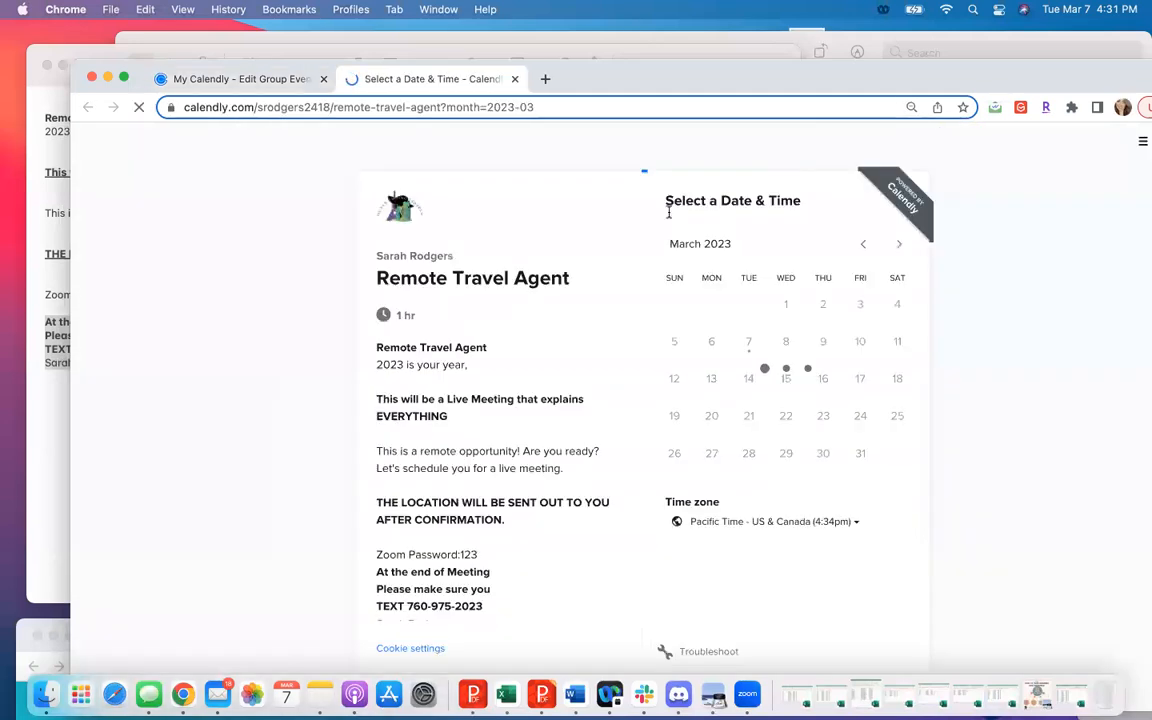
pyautogui.click(786, 341)
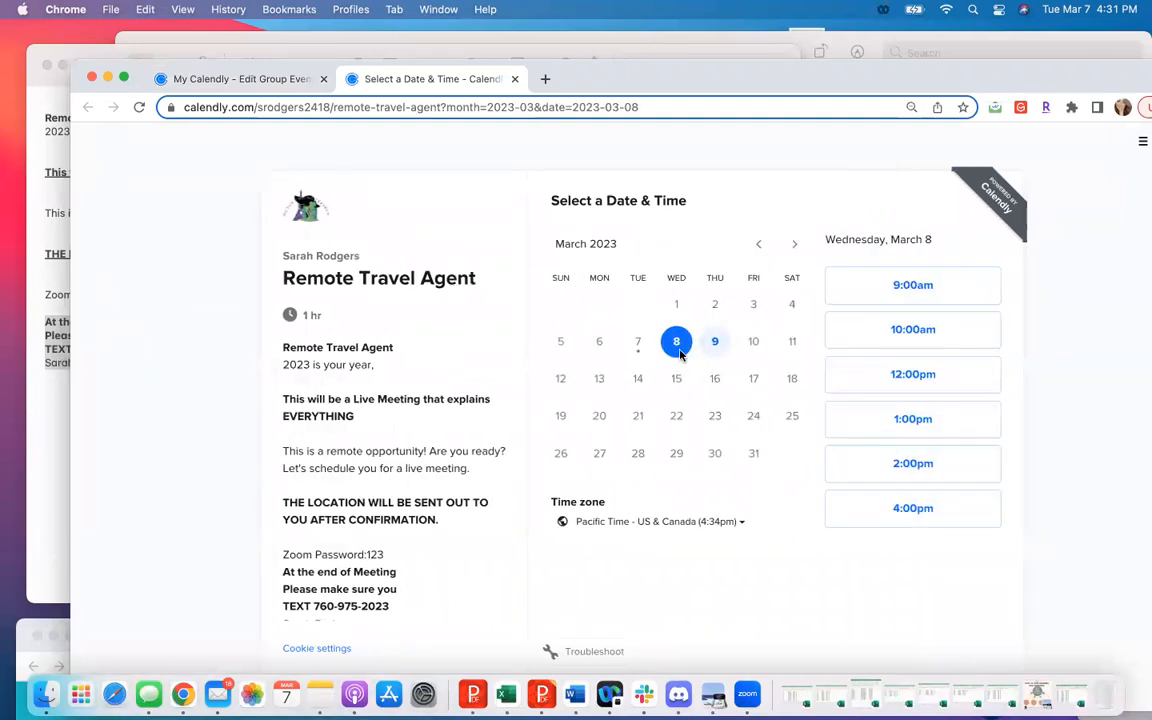
pyautogui.click(716, 346)
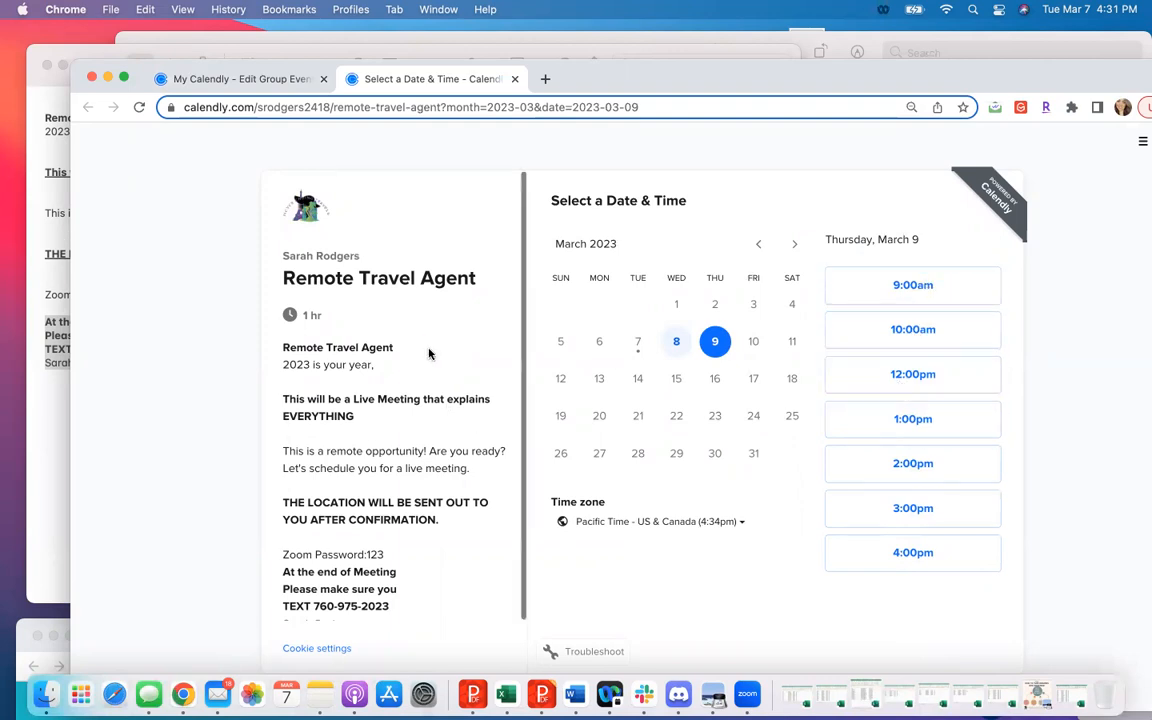
pyautogui.click(659, 106)
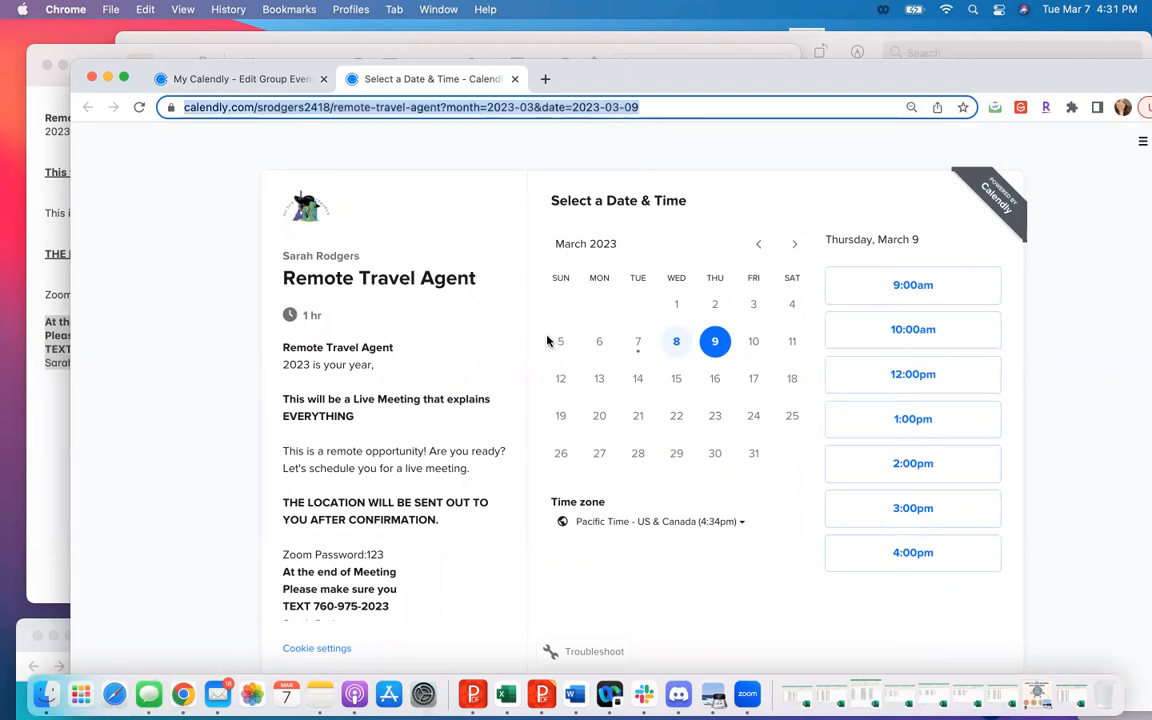
# - Return to the event types overview and copy the booking link of the Remote Travel Agent event
pyautogui.click(1141, 142)
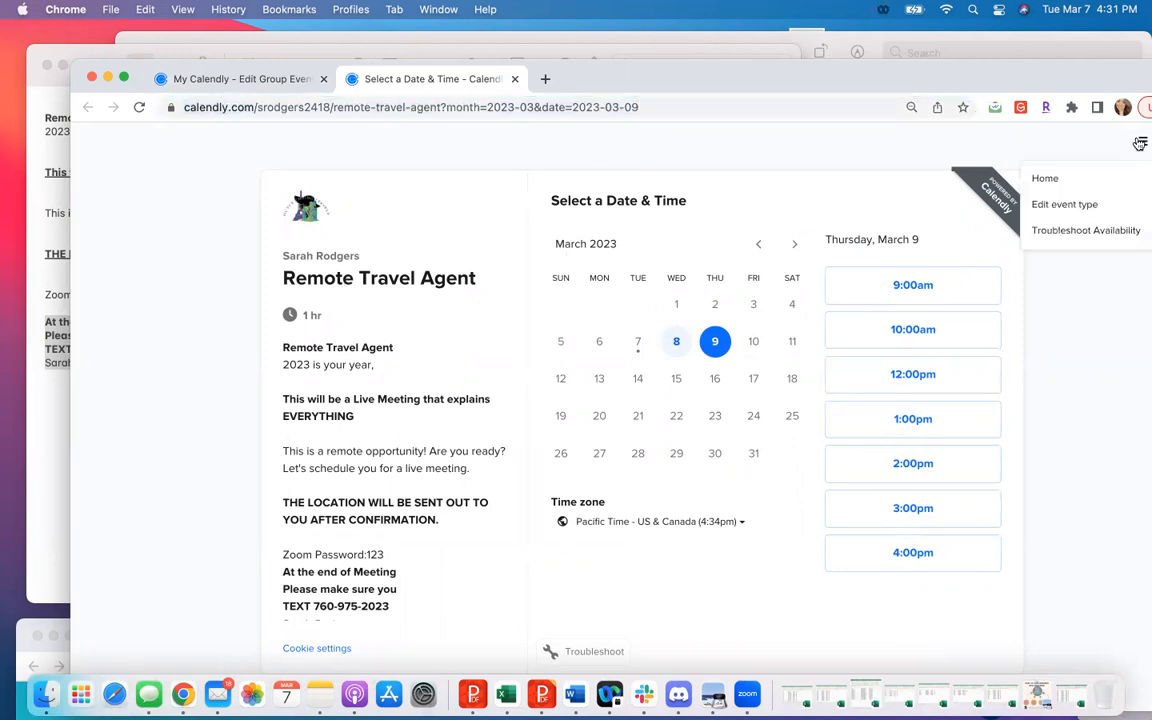
pyautogui.click(1078, 178)
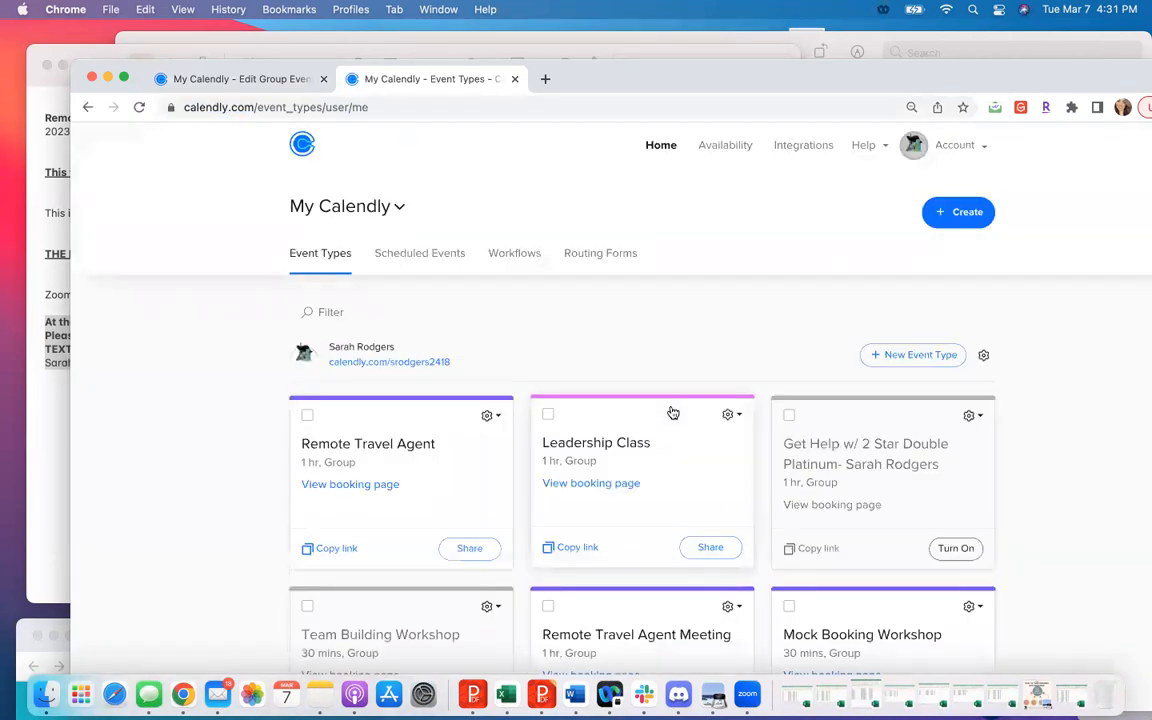
pyautogui.scroll(-1, 673, 413)
pyautogui.click(331, 498)
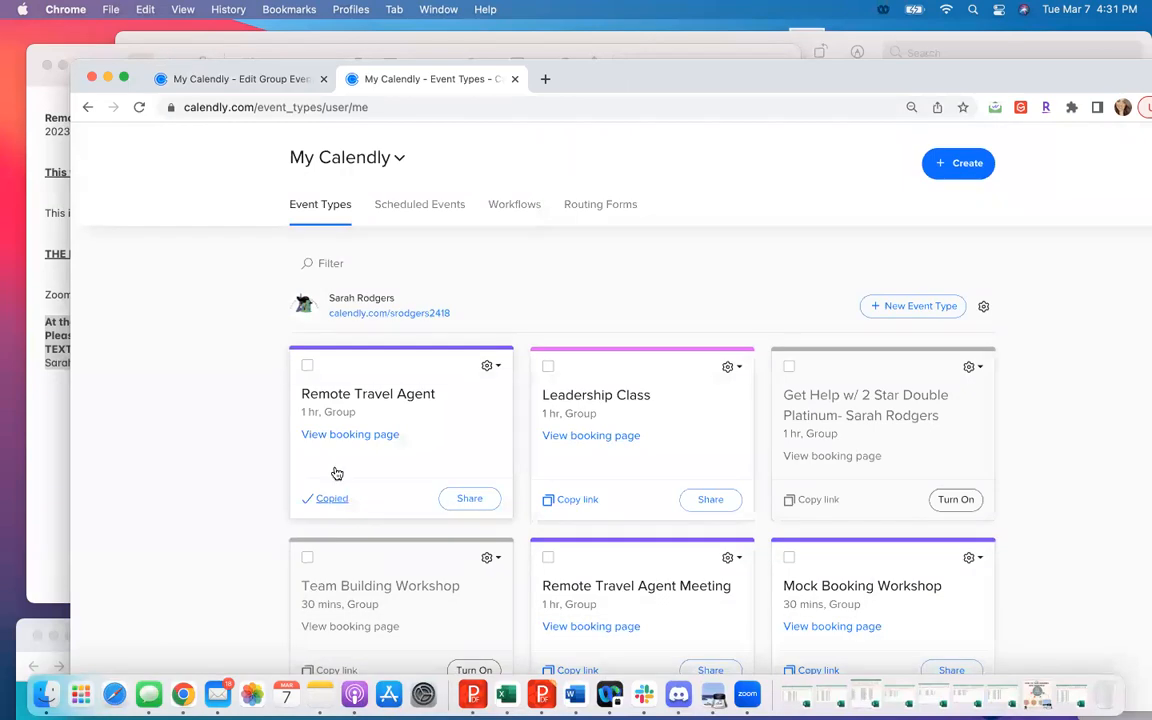
# - Open the copied Remote Travel Agent booking link in a new browser tab
pyautogui.click(545, 79)
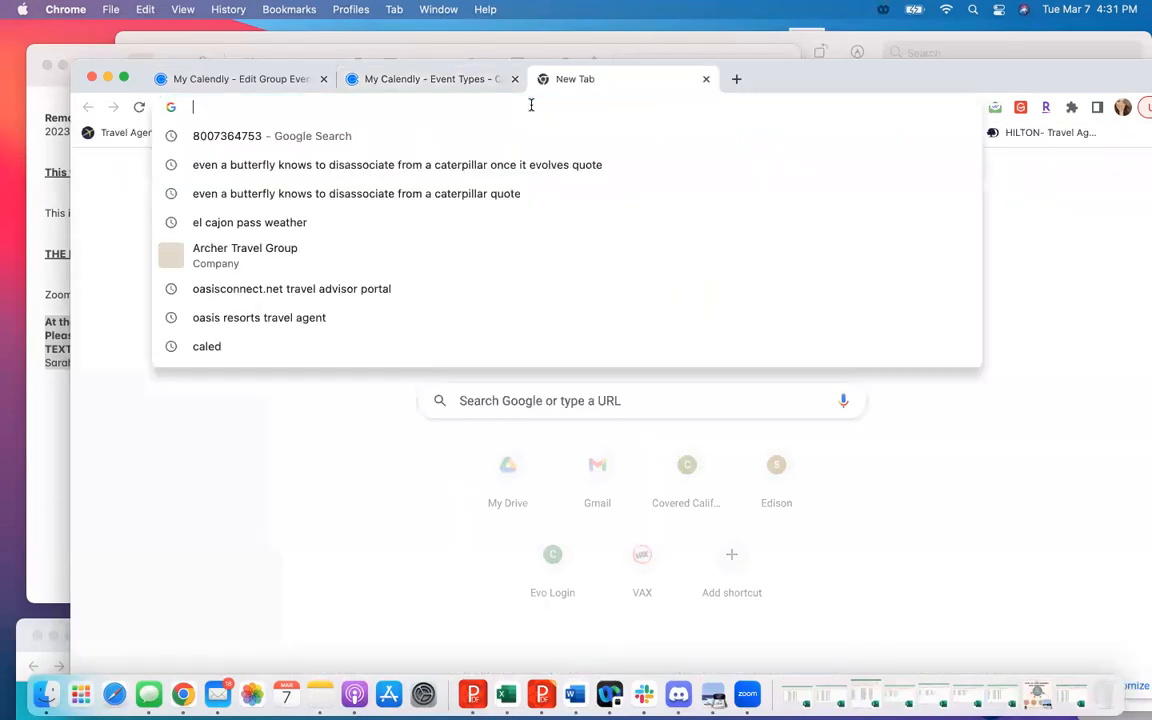
pyautogui.write('https://calendly.com/srodgers2418/remote-travel-agent')
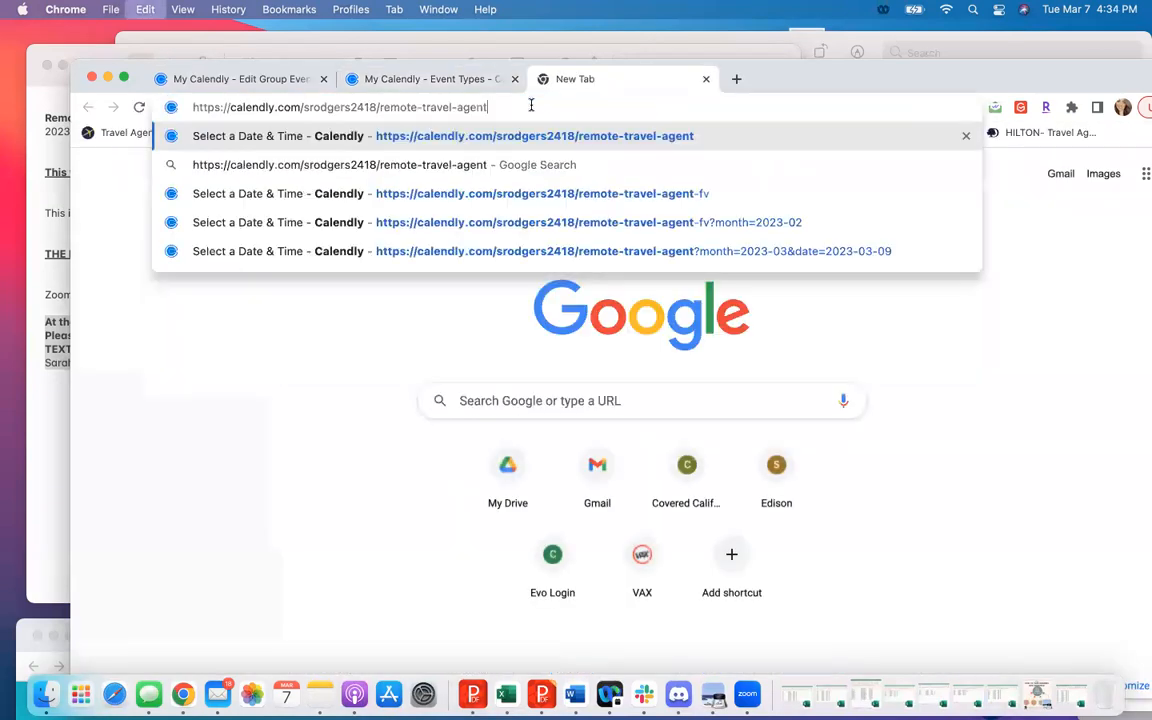
pyautogui.press('Return')
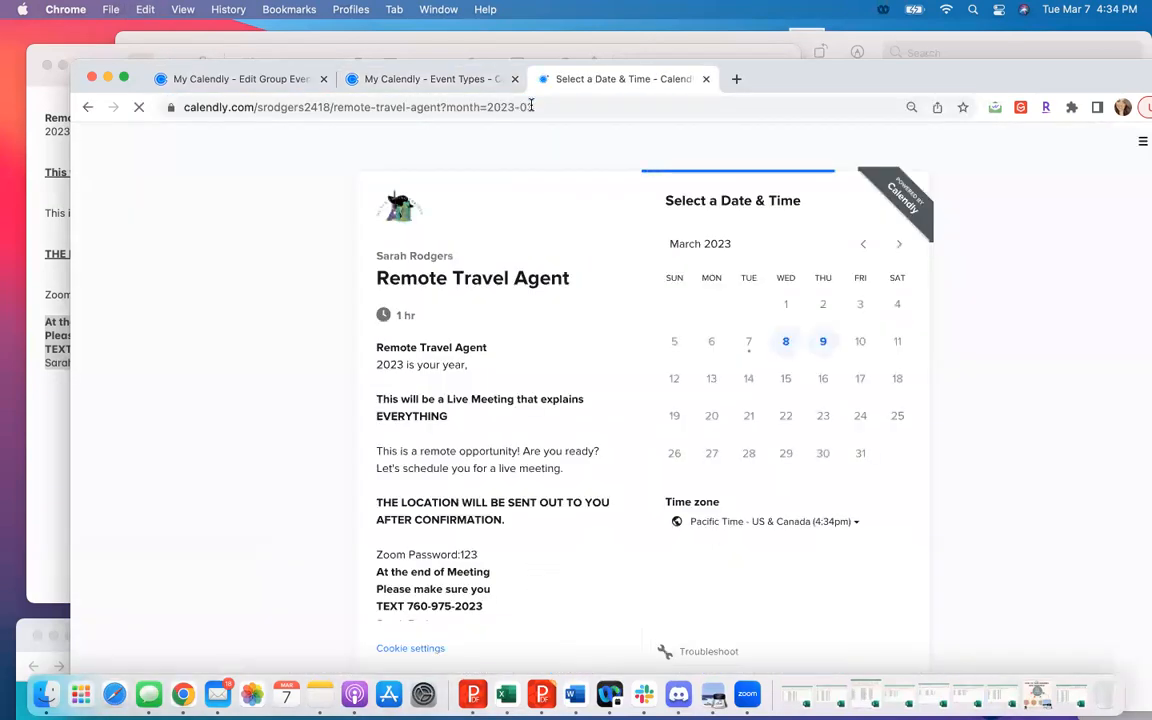